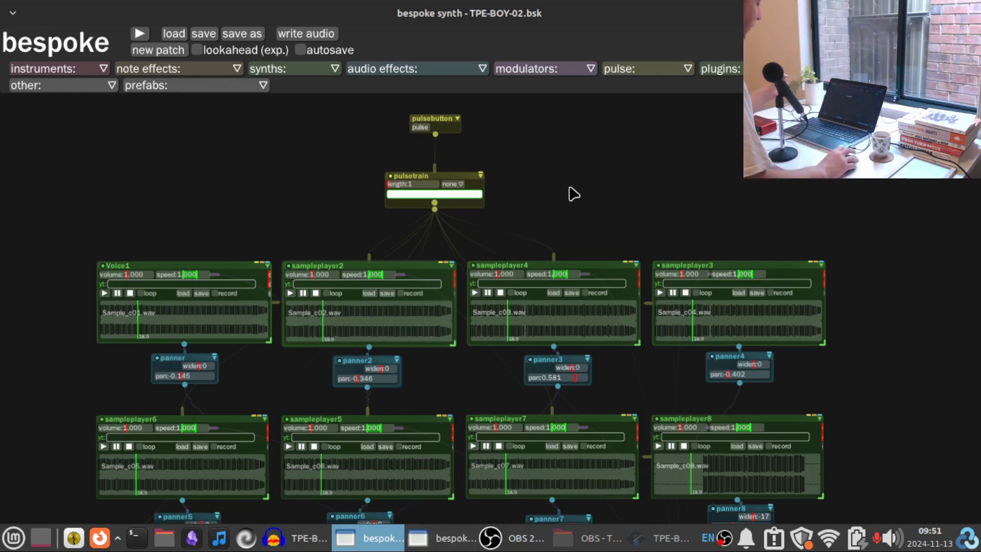
# Step: Switch to the PRC-JUNGSNR1.bsk window and examine the snare synthesizer's pulser, envelopes, signal generators and ms-fmRatioizer prefabs
pyautogui.click(449, 537)
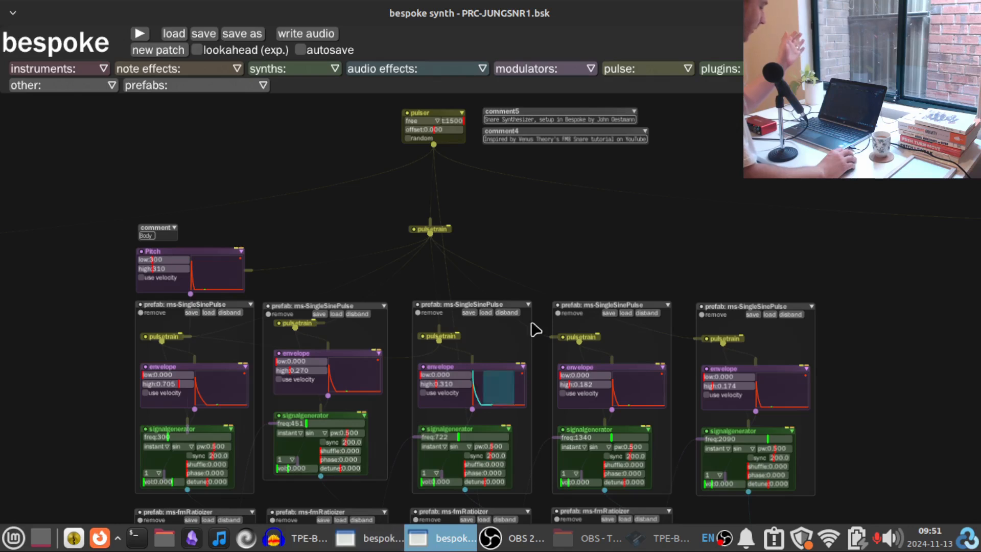
pyautogui.scroll(-3, 606, 268)
pyautogui.moveTo(800, 342); pyautogui.dragTo(780, 317)
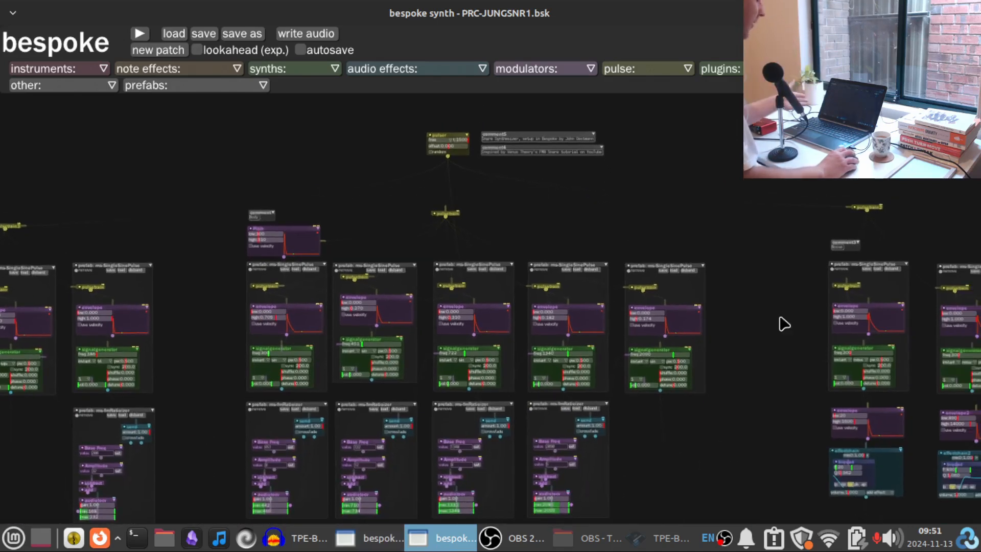
pyautogui.scroll(5, 500, 196)
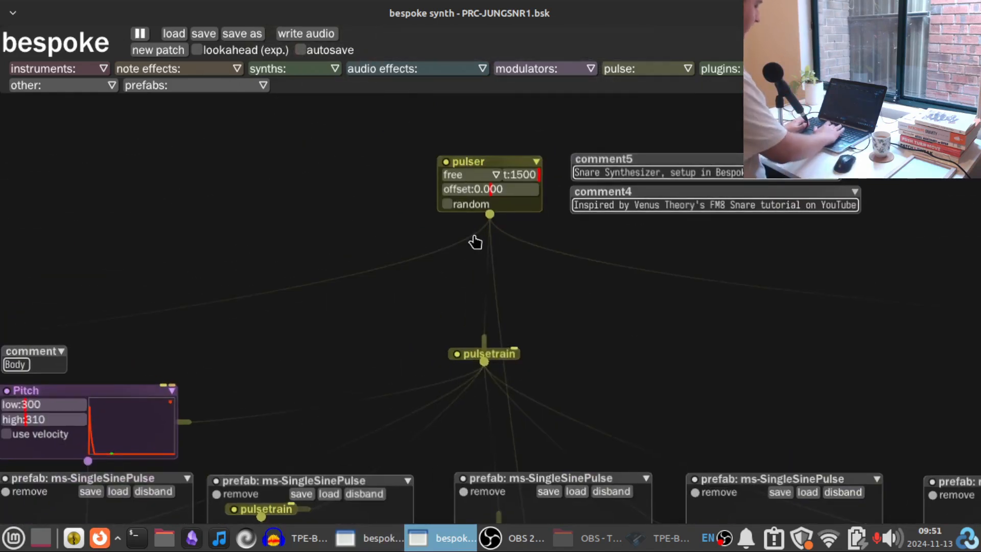
pyautogui.scroll(-5, 439, 281)
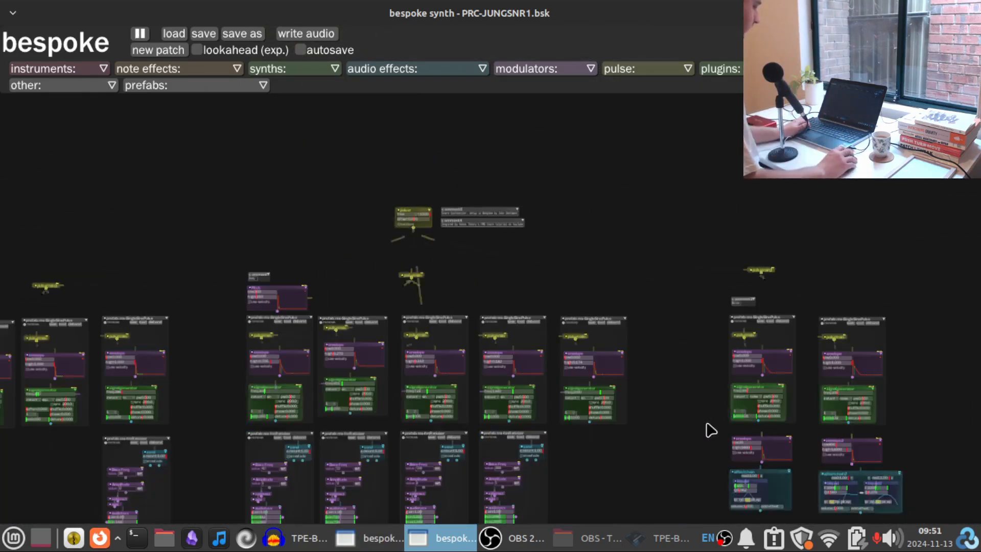
pyautogui.scroll(-3, 729, 269)
pyautogui.scroll(3, 705, 296)
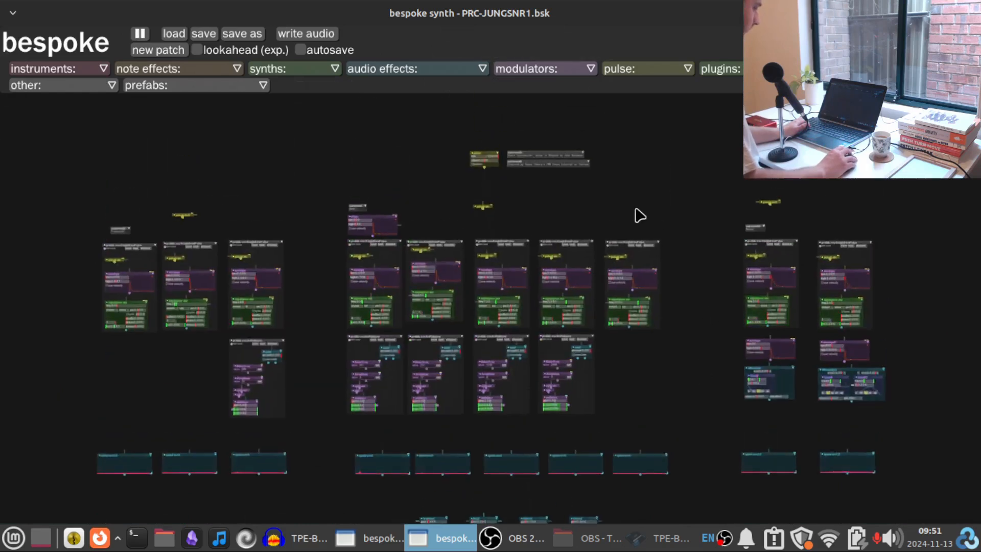
pyautogui.scroll(2, 640, 215)
pyautogui.scroll(4, 705, 184)
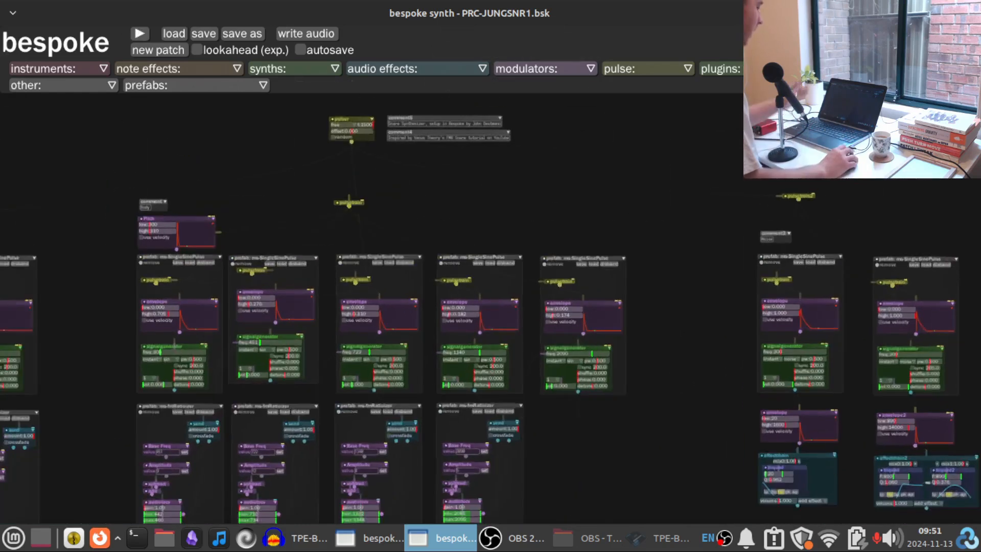
pyautogui.moveTo(730, 175); pyautogui.dragTo(733, 175)
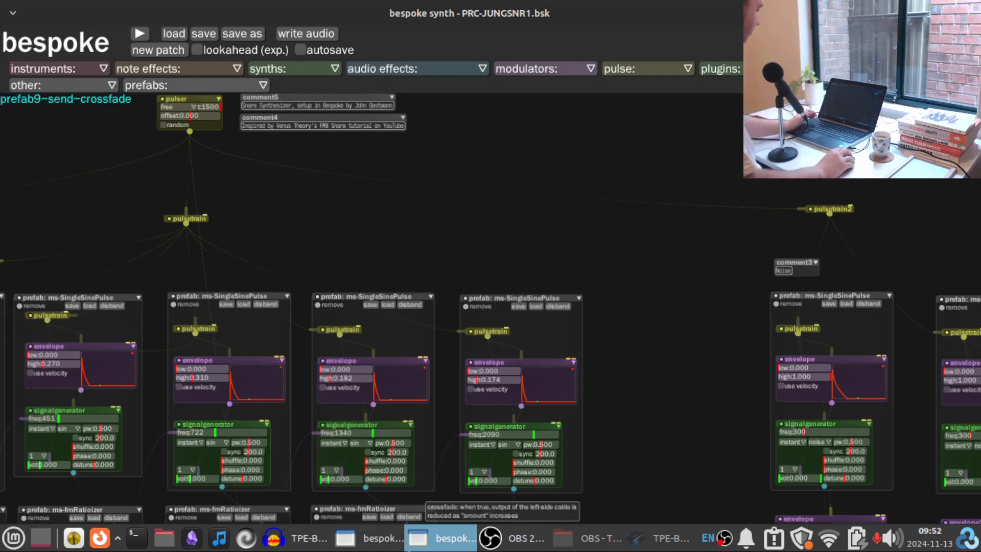
# Step: Switch to the TPE-BOY-02 module in Furnace, jump to order 00 and display its sample list
pyautogui.click(663, 546)
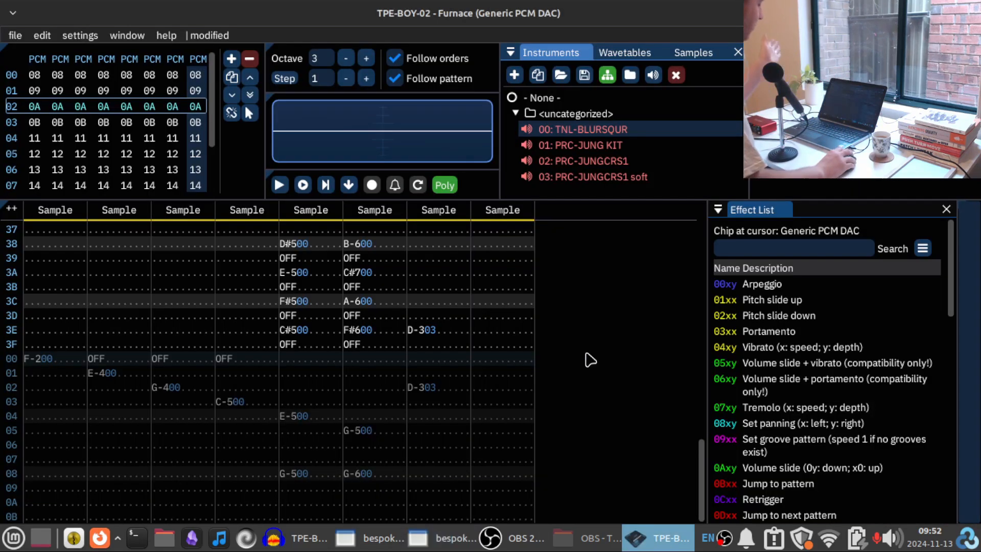
pyautogui.click(12, 74)
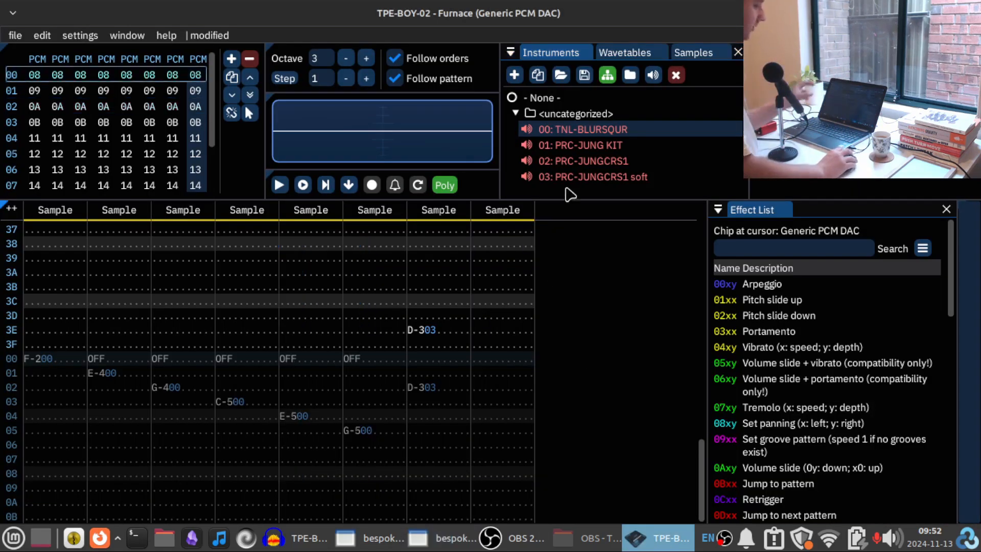
pyautogui.click(687, 49)
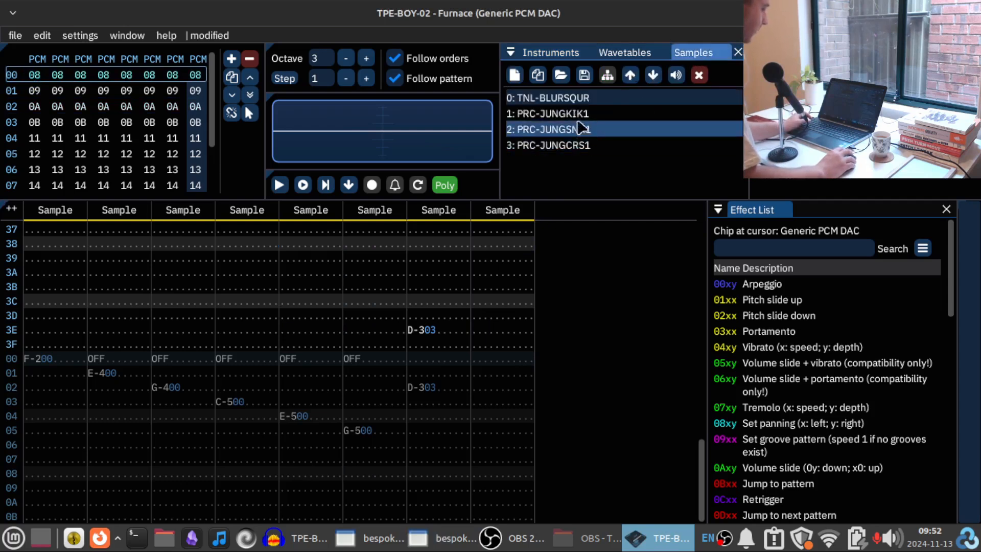
# Step: View the PRC-JUNGKIK1 and PRC-JUNGSNR1 waveforms in the Sample Editor, close it and look through the pattern data
pyautogui.click(559, 114)
pyautogui.doubleClick(560, 114)
pyautogui.click(760, 186)
pyautogui.doubleClick(581, 129)
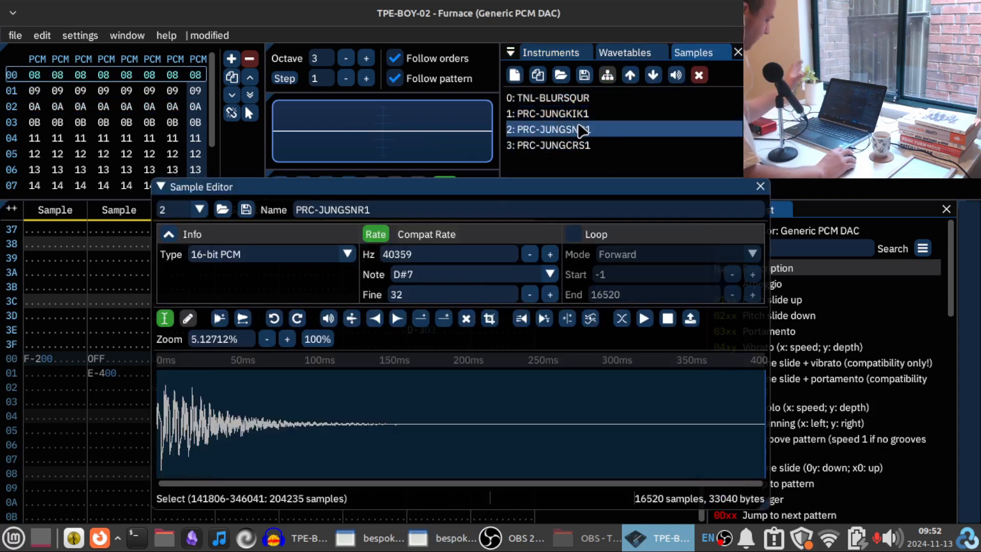
pyautogui.click(760, 187)
pyautogui.scroll(10, 383, 368)
pyautogui.scroll(-10, 358, 348)
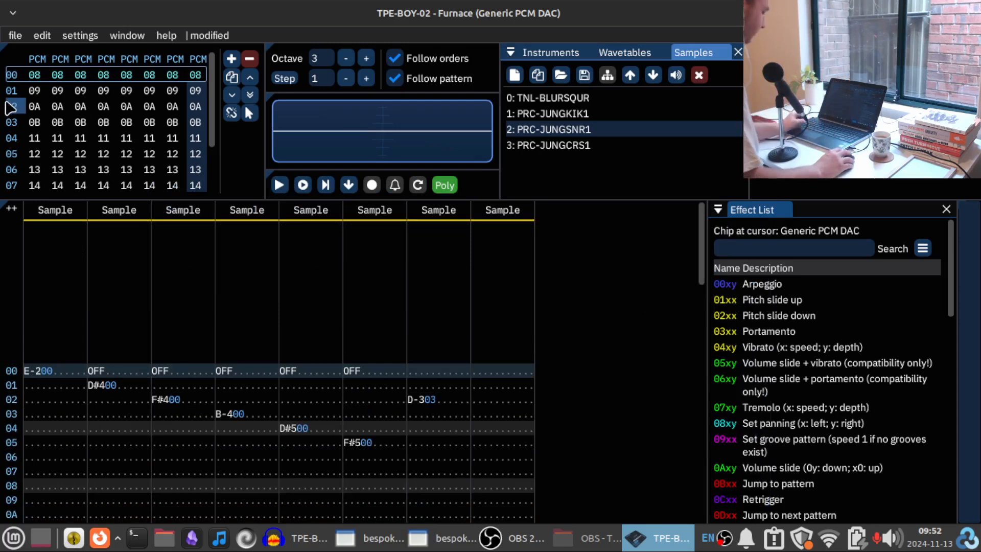
# Step: Switch to the TPE-BOY-02.bsk window in Bespoke and examine its sample players, panners, gains and effect chain
pyautogui.click(376, 539)
pyautogui.moveTo(562, 177); pyautogui.dragTo(595, 203)
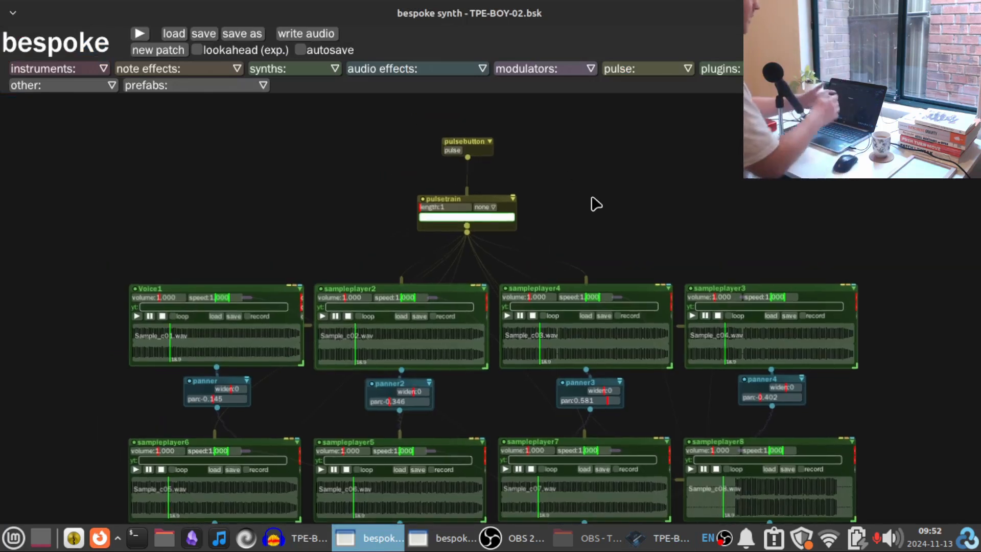
pyautogui.scroll(-10, 805, 197)
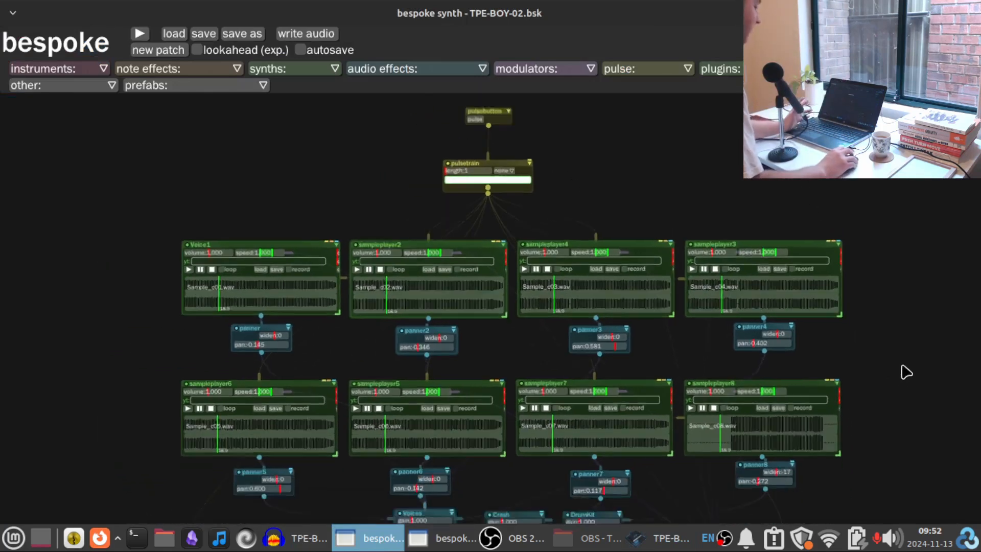
pyautogui.moveTo(735, 426); pyautogui.dragTo(659, 473)
pyautogui.scroll(-2, 669, 312)
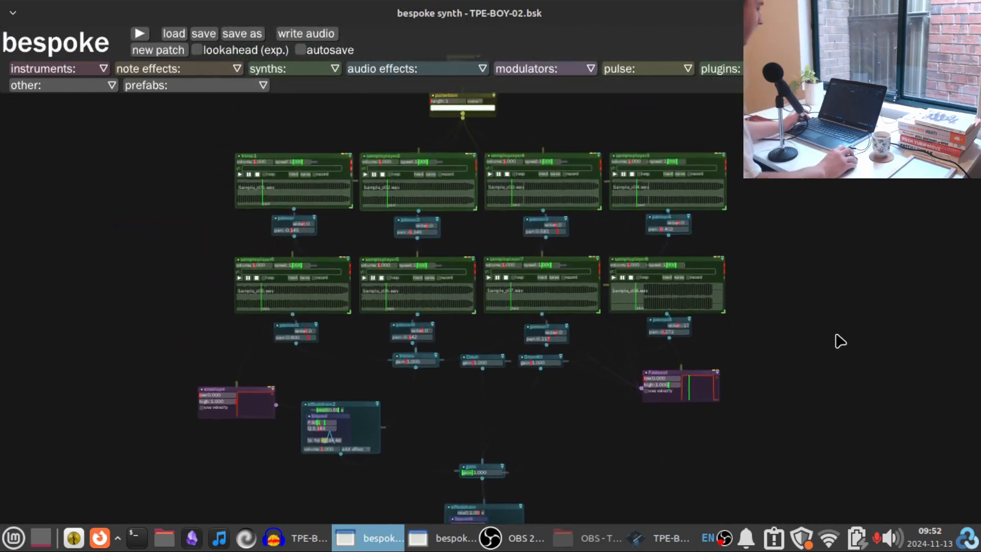
pyautogui.scroll(3, 817, 307)
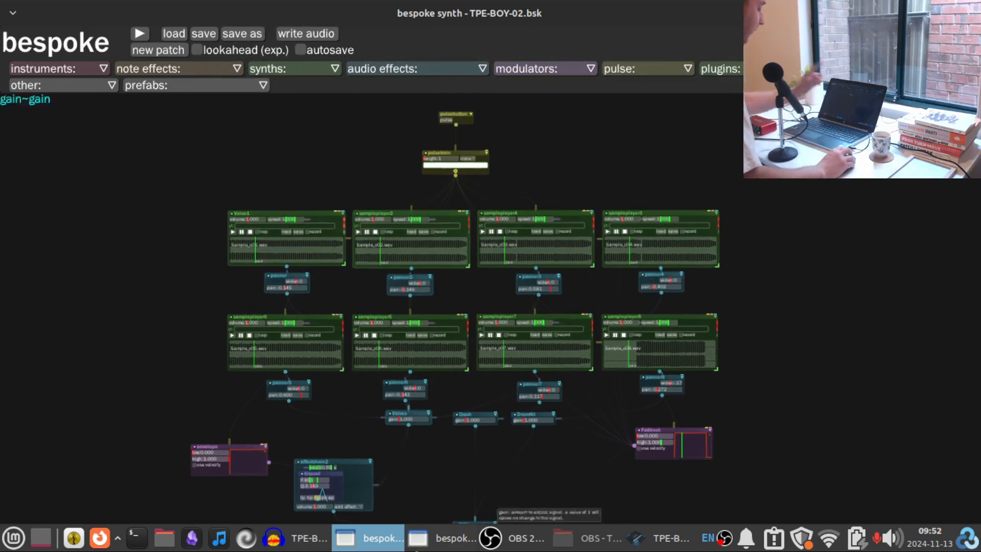
# Step: Switch to Audacity and listen to the opening of the TPE-BOY-02 track twice from the start
pyautogui.click(301, 545)
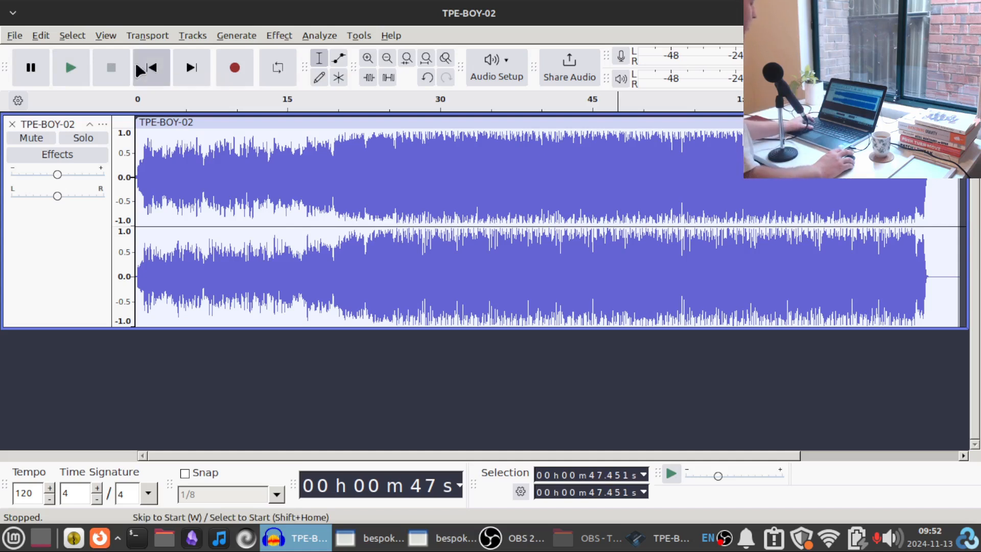
pyautogui.click(149, 69)
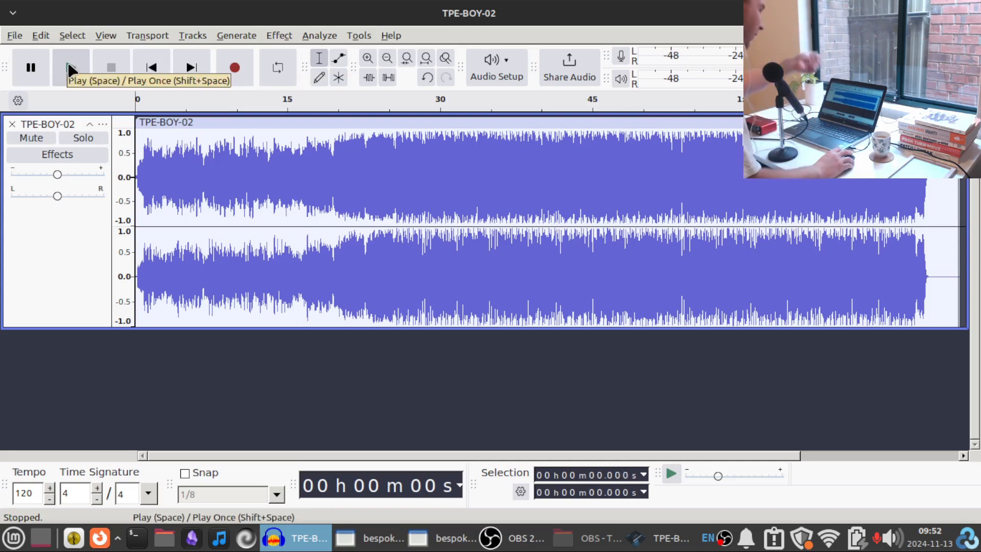
pyautogui.click(70, 69)
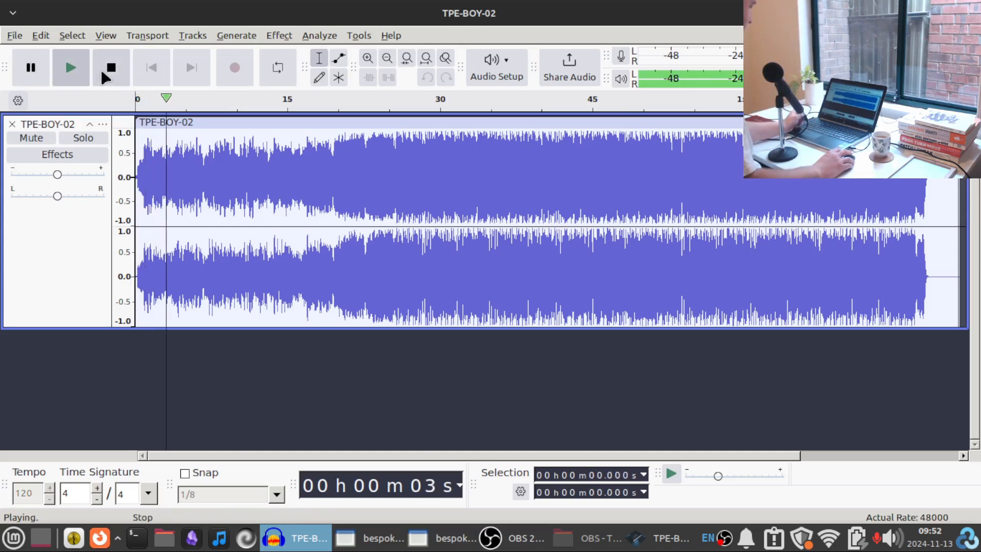
pyautogui.click(42, 68)
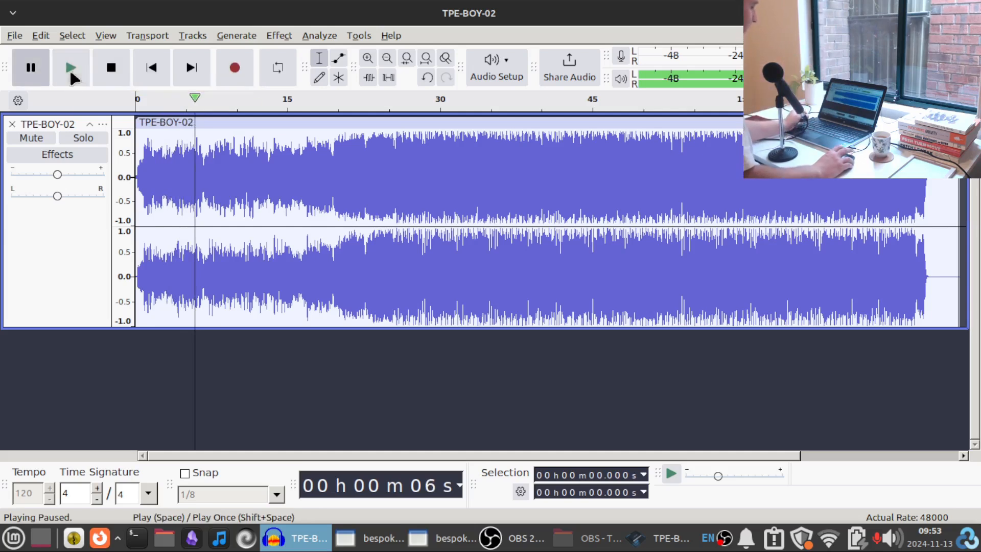
pyautogui.click(71, 67)
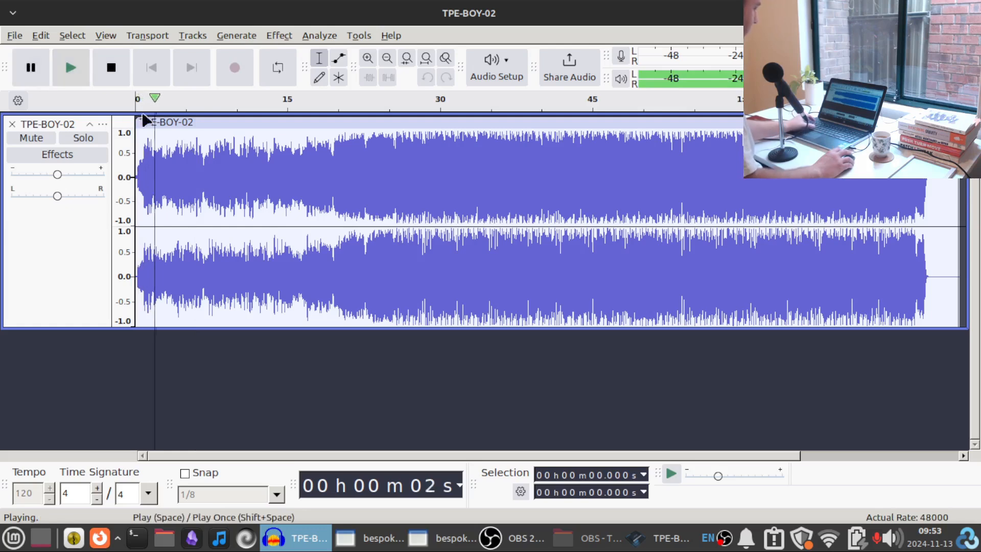
pyautogui.press('space')
# Step: Play a few seconds of the TPE-BOY-02 track from about the 15-second mark
pyautogui.click(288, 171)
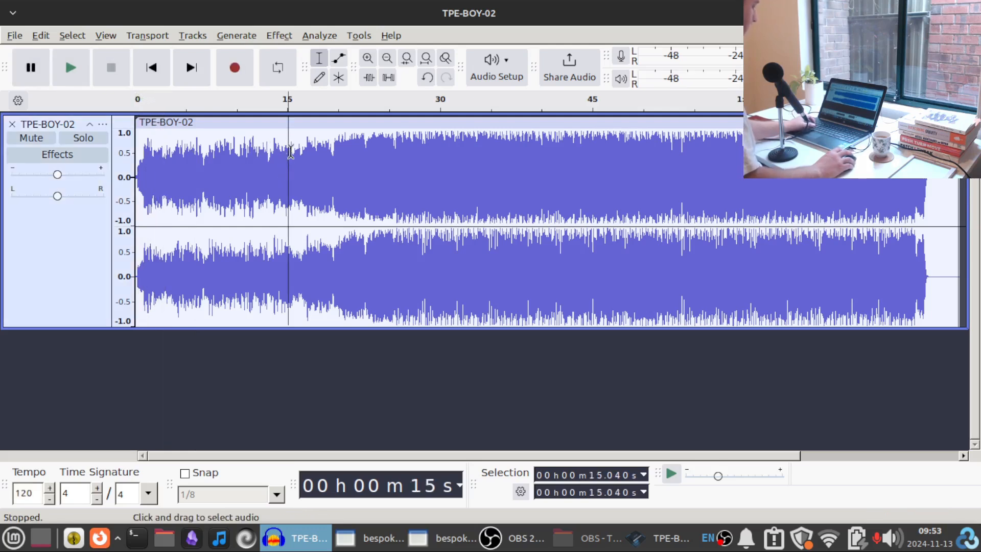
pyautogui.press('space')
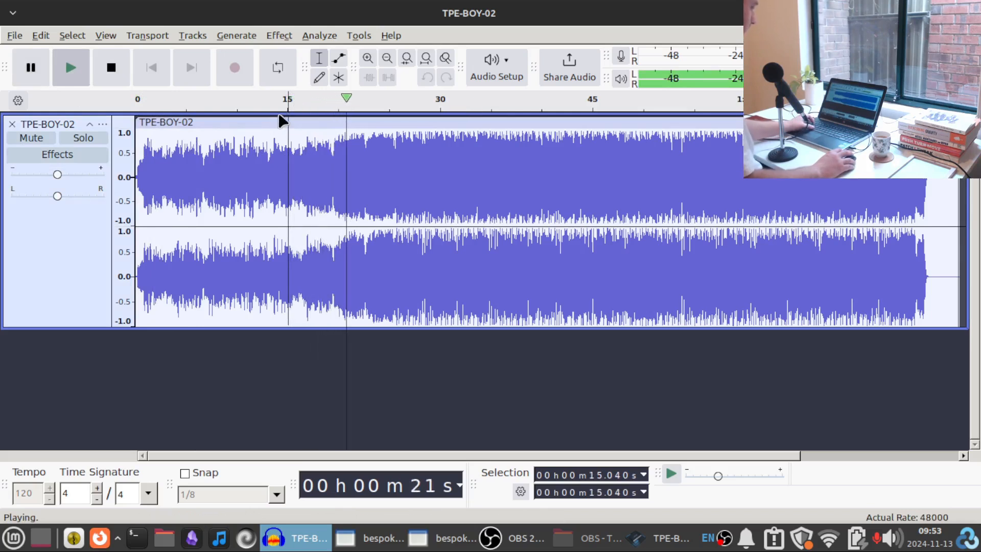
pyautogui.press('space')
# Step: Listen to the TPE-BOY-02 track from about 24 seconds, and to its ending from about 1 minute 15 seconds
pyautogui.click(351, 145)
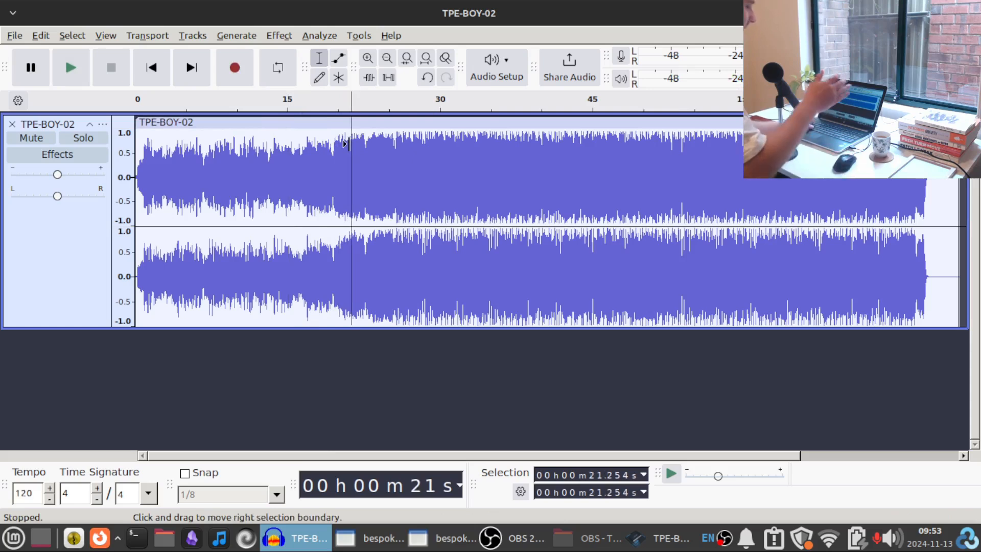
pyautogui.click(379, 157)
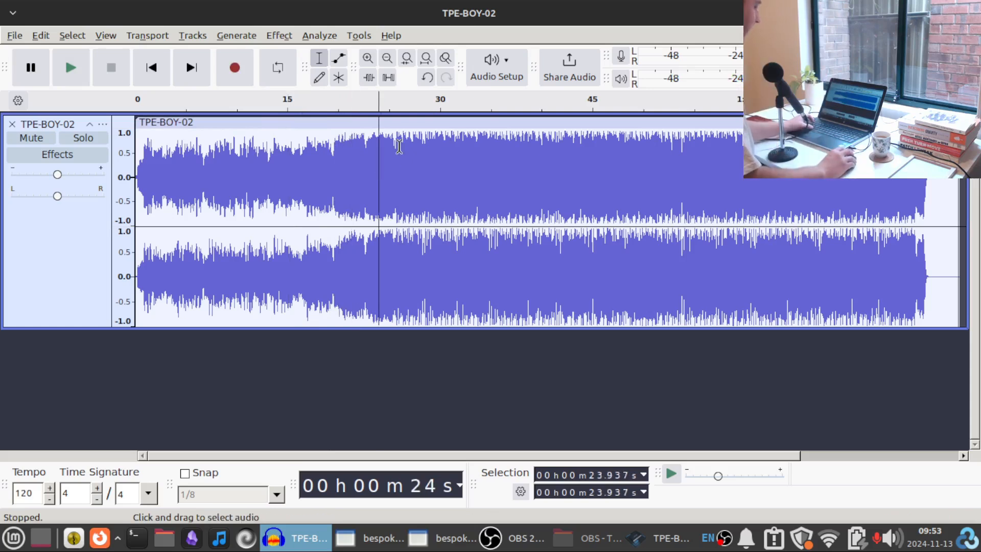
pyautogui.press('space')
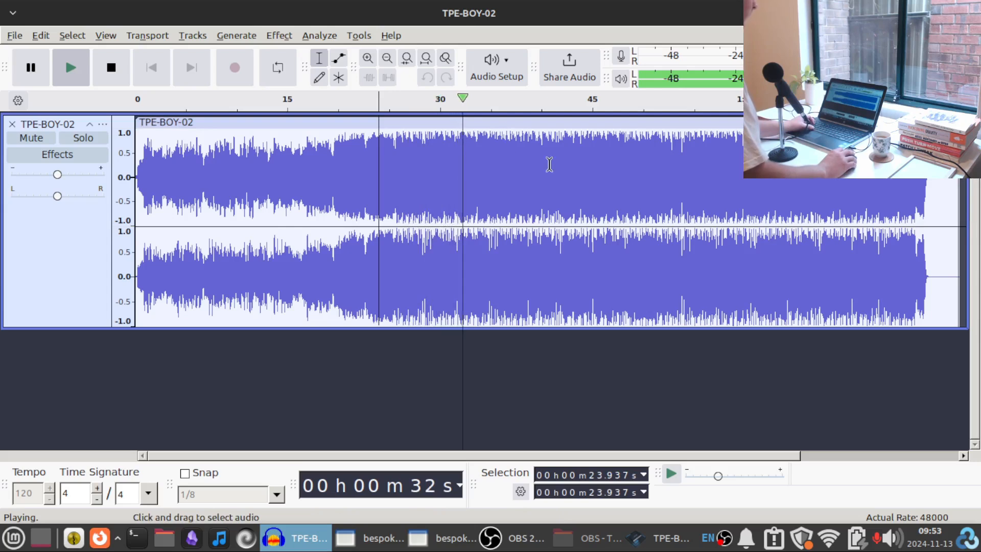
pyautogui.press('space')
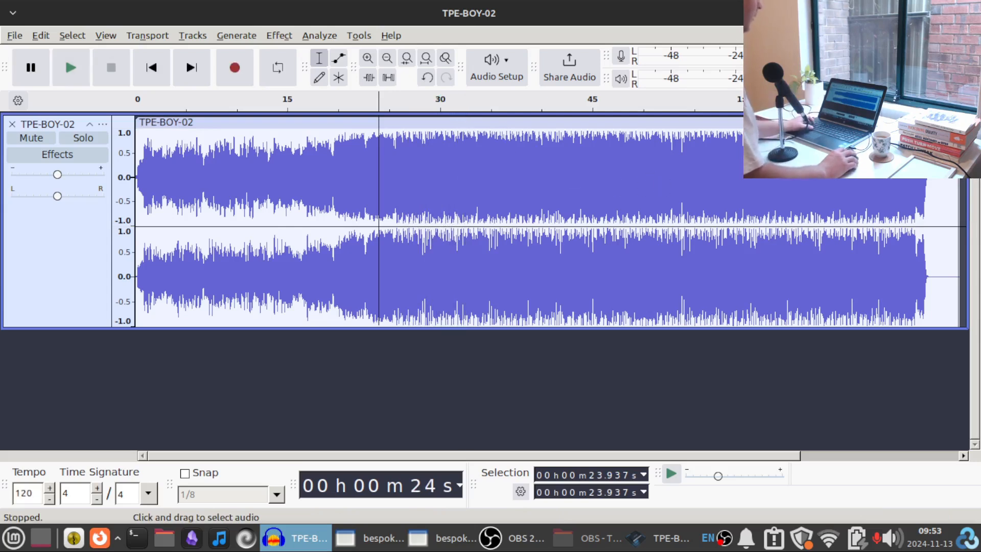
pyautogui.click(902, 204)
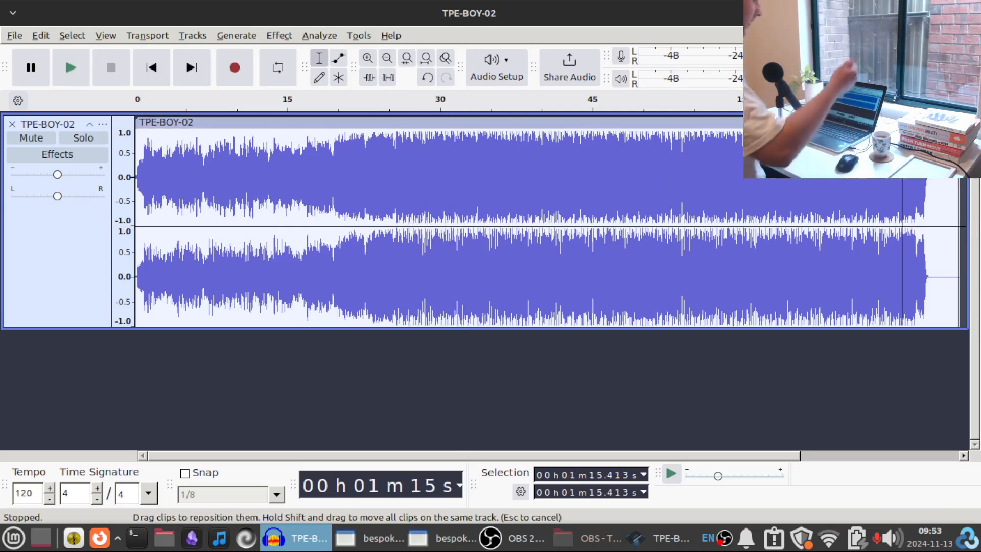
pyautogui.press('space')
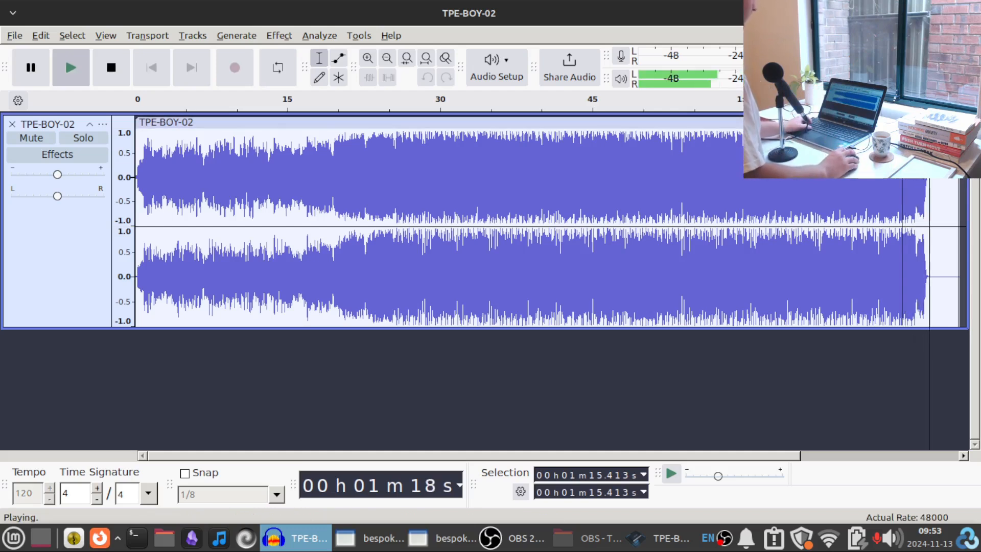
# Step: Switch back to the PRC-JUNGSNR1.bsk window in Bespoke and inspect the pulser, pulsetrain and ms-SingleSinePulse prefabs
pyautogui.hotkey('alt', 'Tab')
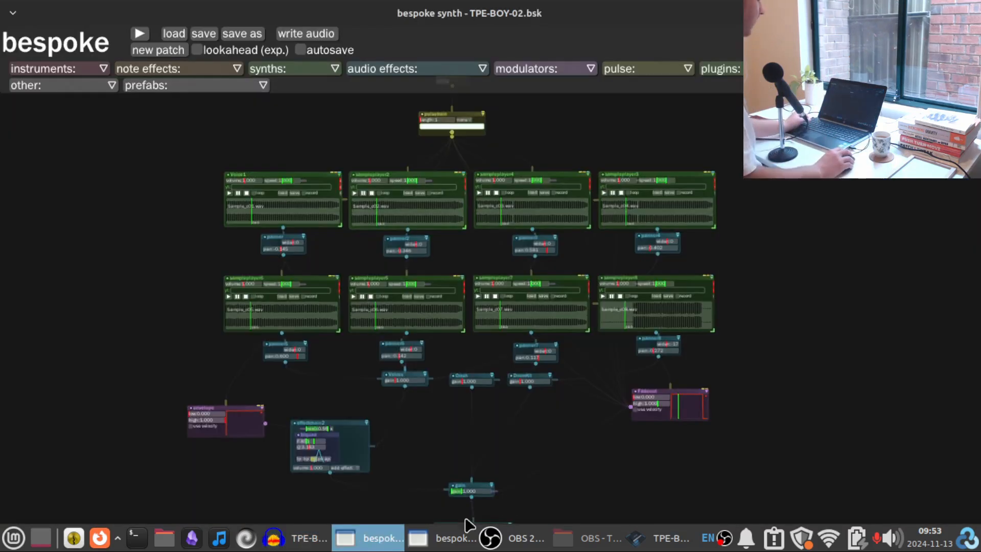
pyautogui.click(447, 538)
pyautogui.moveTo(603, 225); pyautogui.dragTo(763, 366)
pyautogui.hscroll(-5, 612, 365)
pyautogui.scroll(-3, 603, 307)
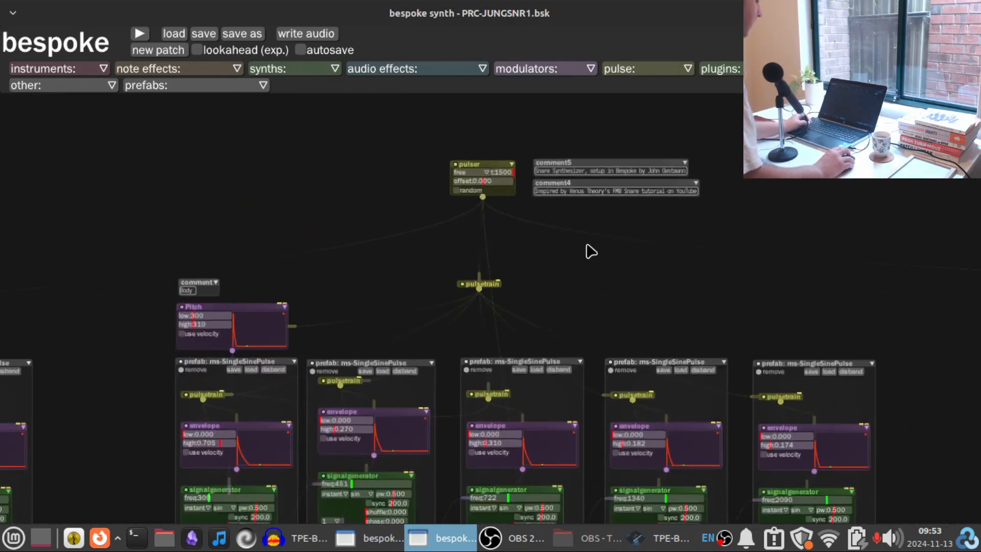
pyautogui.scroll(2, 591, 253)
pyautogui.moveTo(554, 278); pyautogui.dragTo(566, 231)
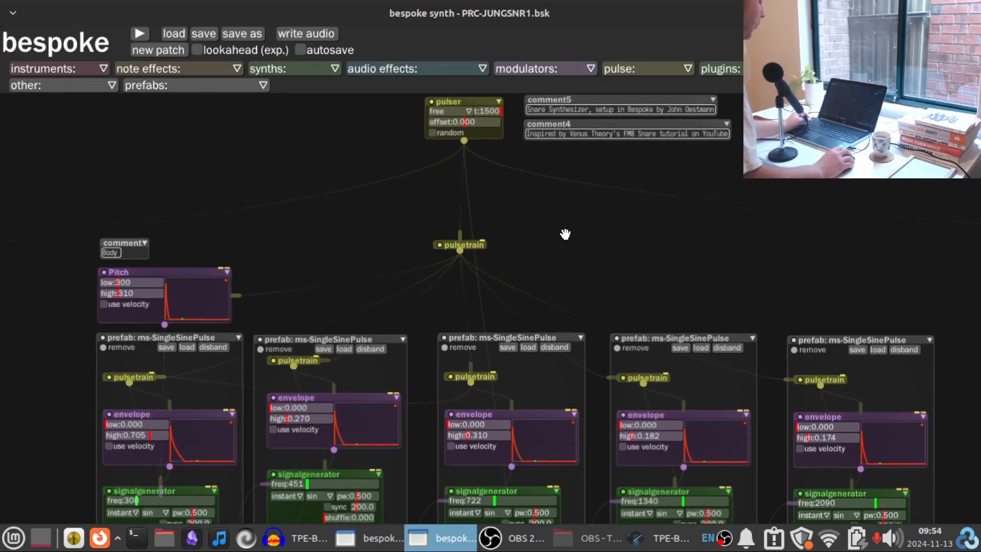
# Step: Switch to Furnace and go through the TNL-BLURSQUR, PRC-JUNGKIK1, PRC-JUNGSNR1 and PRC-JUNGCRS1 samples, alternating mainly between kick and snare
pyautogui.click(659, 537)
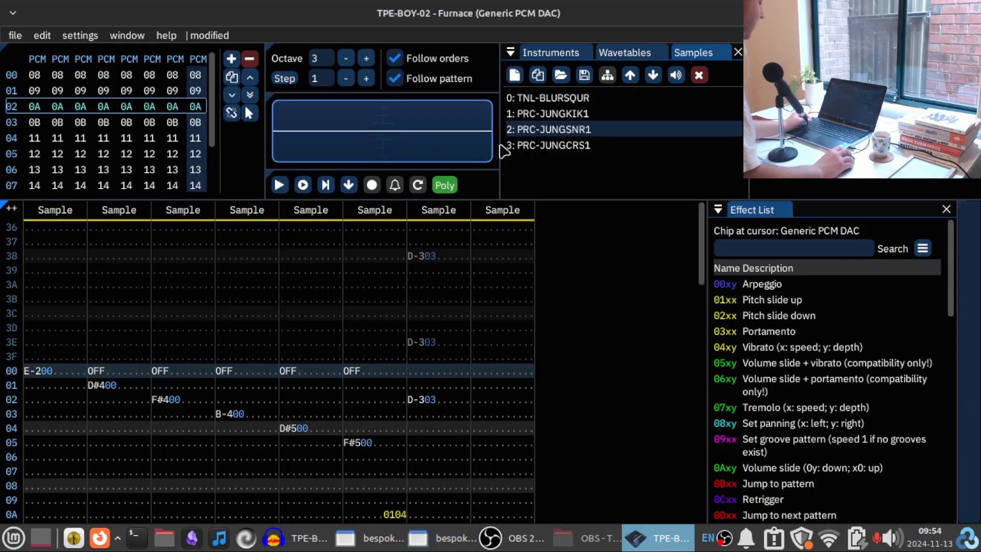
pyautogui.click(568, 114)
pyautogui.click(567, 130)
pyautogui.click(583, 113)
pyautogui.click(581, 98)
pyautogui.click(557, 114)
pyautogui.click(601, 129)
pyautogui.click(599, 115)
pyautogui.click(595, 129)
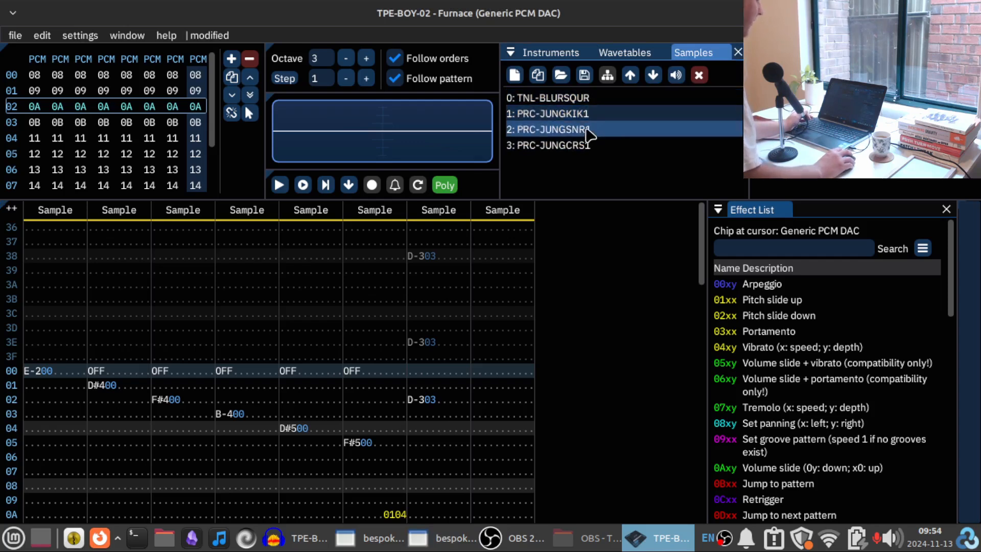
pyautogui.click(598, 147)
pyautogui.click(598, 130)
pyautogui.click(593, 113)
pyautogui.click(587, 130)
pyautogui.click(586, 116)
pyautogui.click(584, 131)
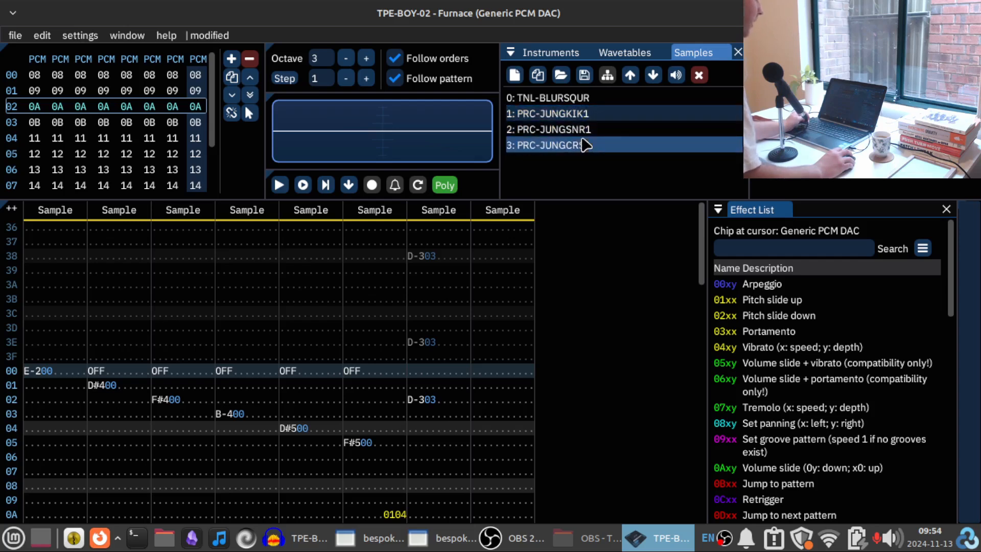
# Step: Open the TNL-BLURSQUR sample in the sample editor, clear its waveform selection and preview its sound
pyautogui.click(582, 114)
pyautogui.click(585, 99)
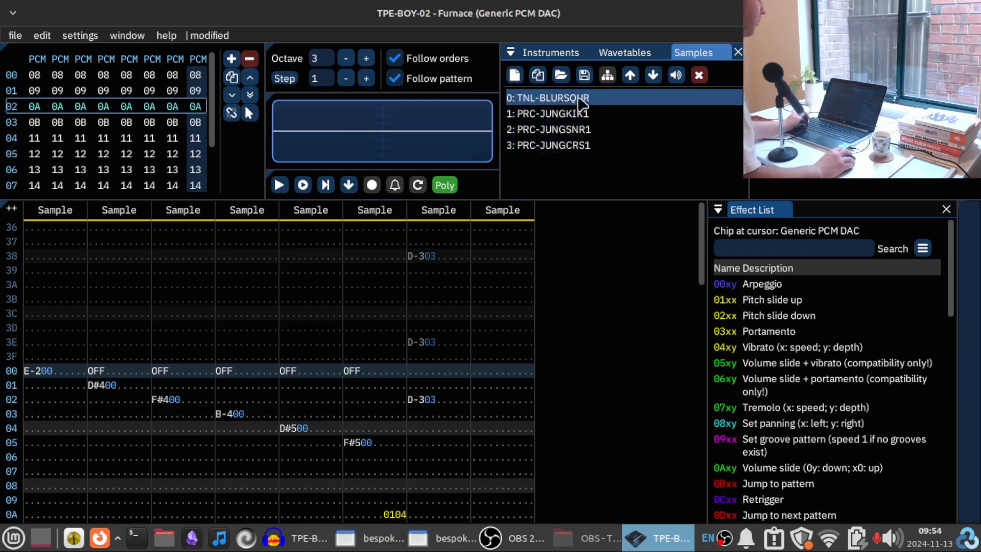
pyautogui.doubleClick(570, 99)
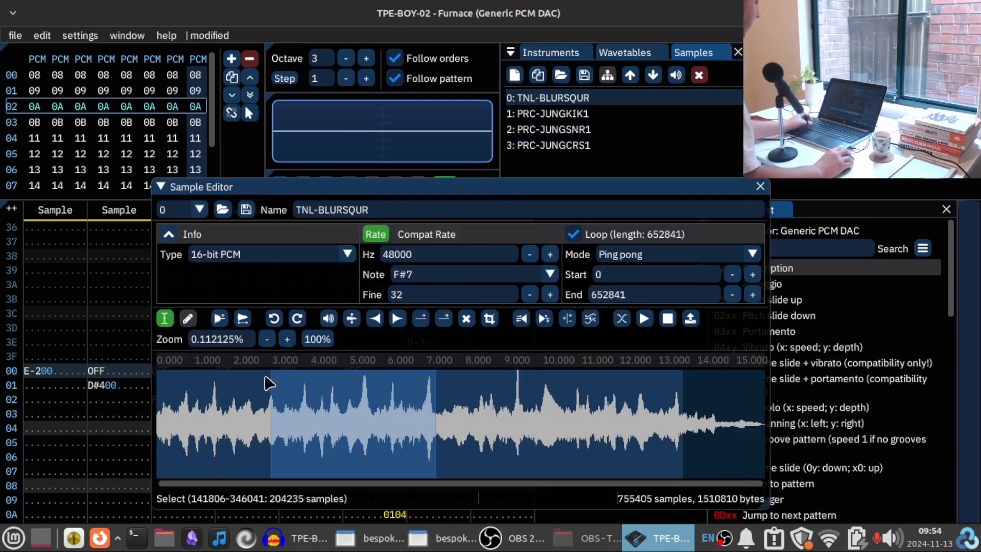
pyautogui.click(259, 396)
pyautogui.press('q')
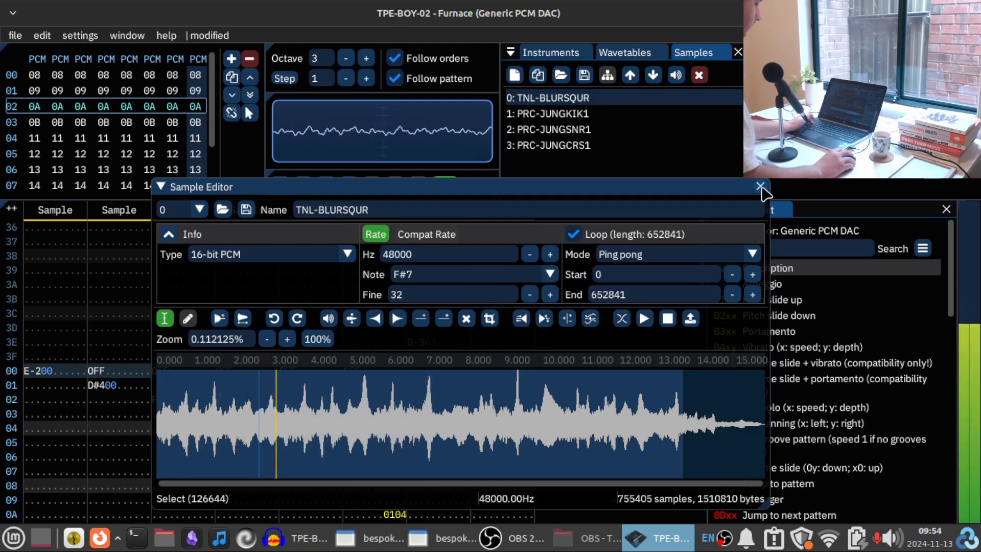
pyautogui.click(761, 186)
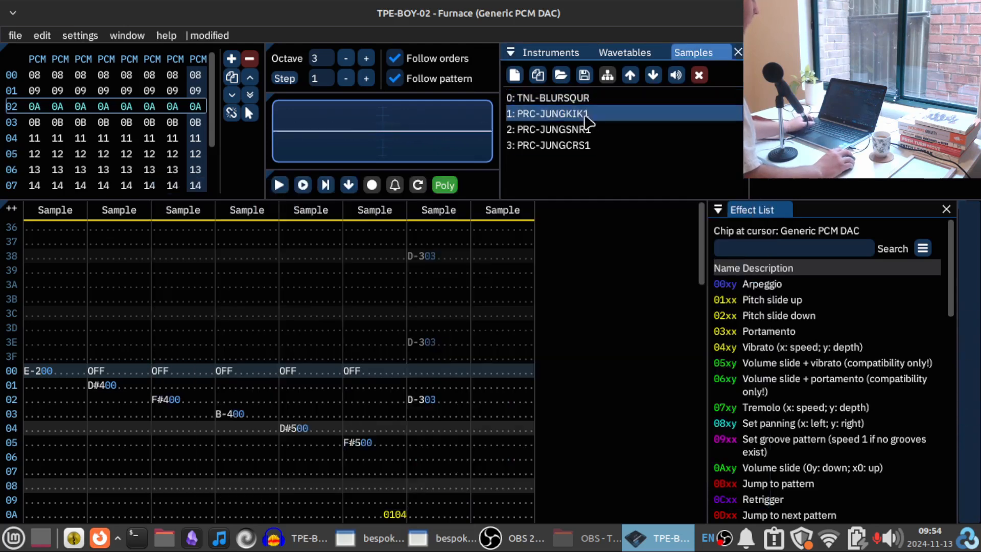
# Step: Open the PRC-JUNGKIK1, PRC-JUNGSNR1 and PRC-JUNGCRS1 samples one after another in the sample editor and preview them
pyautogui.doubleClick(585, 116)
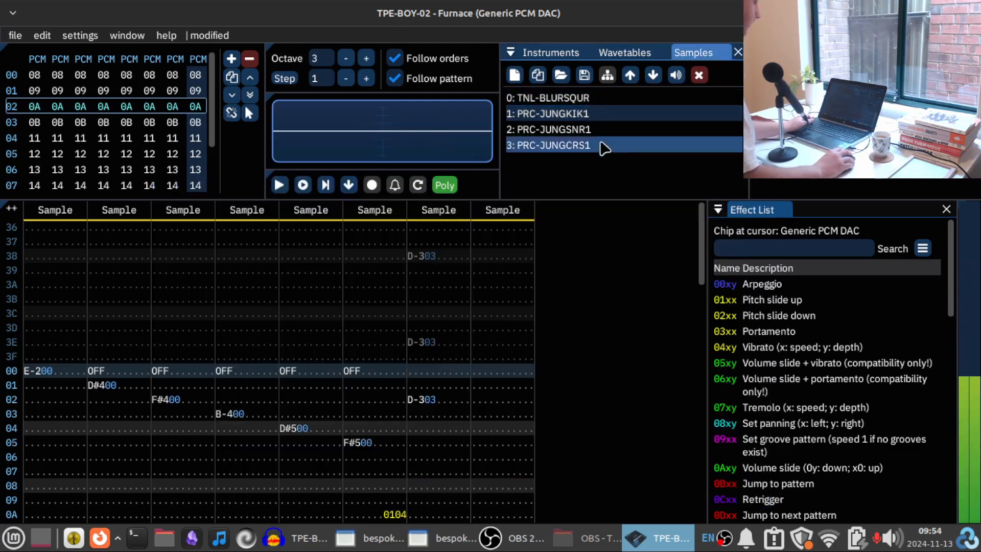
pyautogui.doubleClick(587, 131)
pyautogui.click(760, 186)
pyautogui.doubleClick(587, 147)
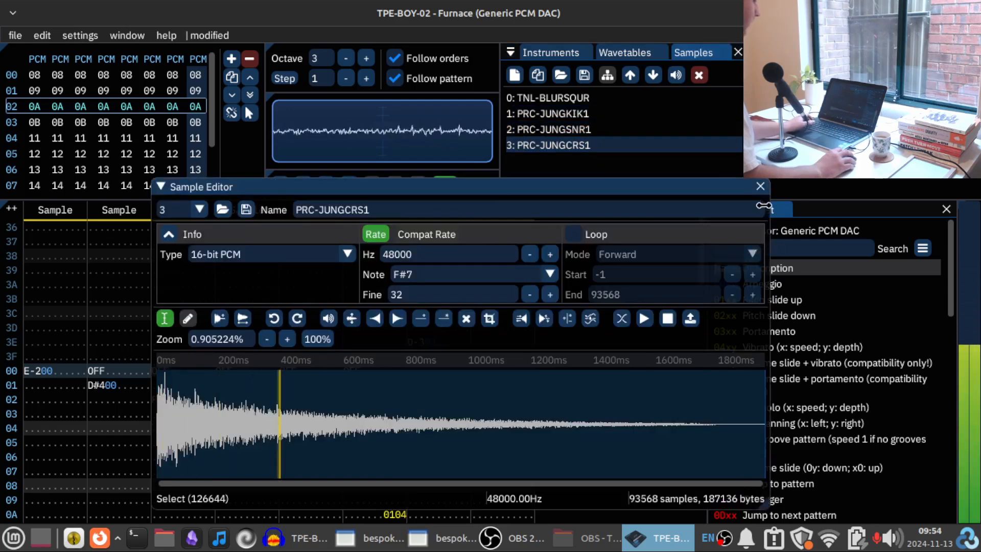
pyautogui.click(761, 186)
# Step: Raise the octave to 7 and reopen the PRC-JUNGCRS1 sample in the sample editor
pyautogui.click(366, 58)
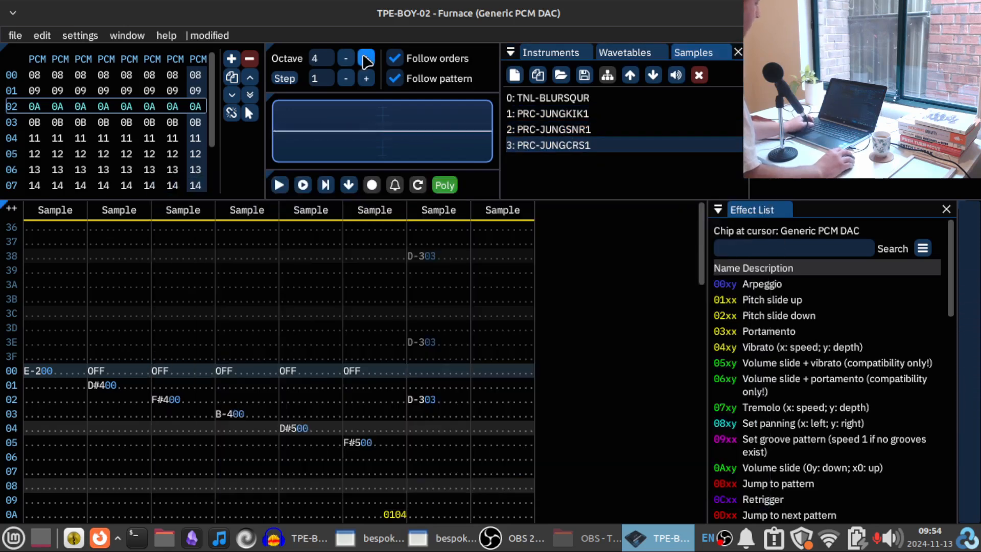
pyautogui.doubleClick(584, 147)
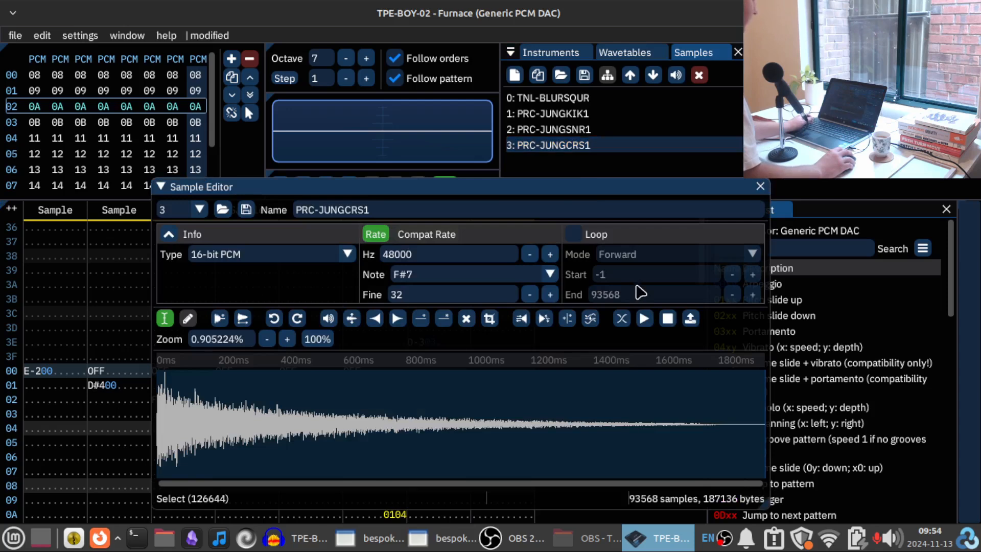
pyautogui.click(759, 187)
# Step: Lower the octave to 3
pyautogui.click(346, 58)
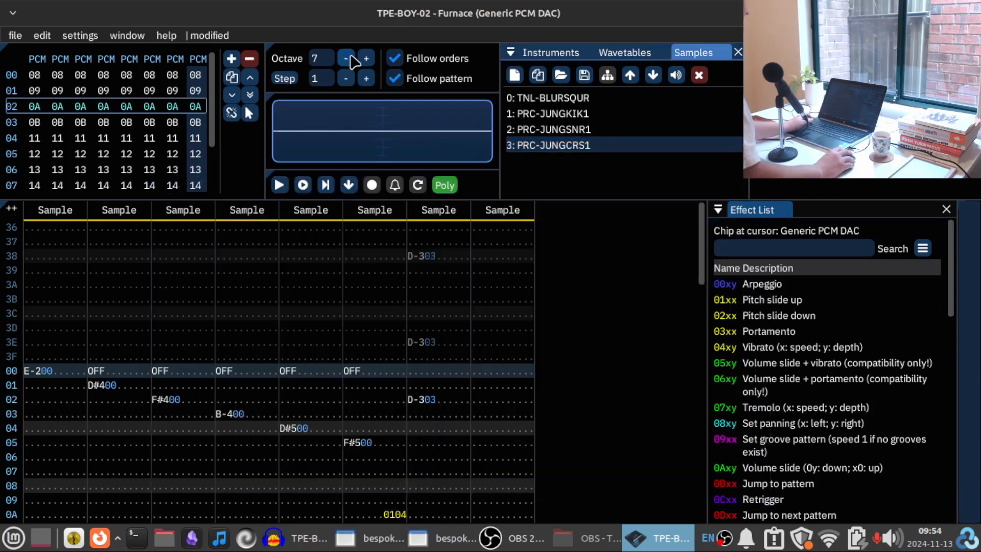
pyautogui.click(346, 59)
pyautogui.click(346, 58)
pyautogui.click(345, 58)
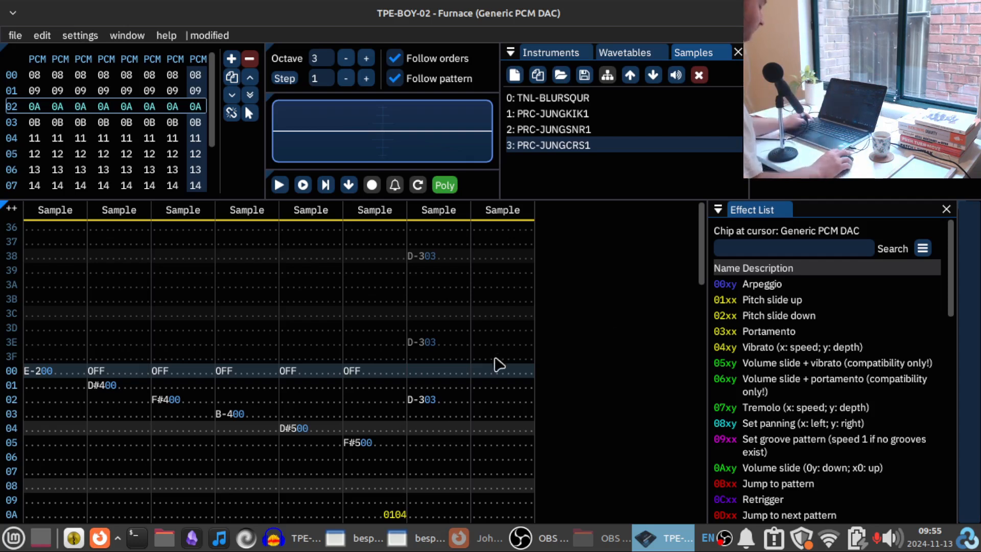
# Step: Switch to Firefox, open the music website's Albums page and look through the listed public-domain releases
pyautogui.hotkey('alt', 'Tab')
pyautogui.scroll(-3, 82, 263)
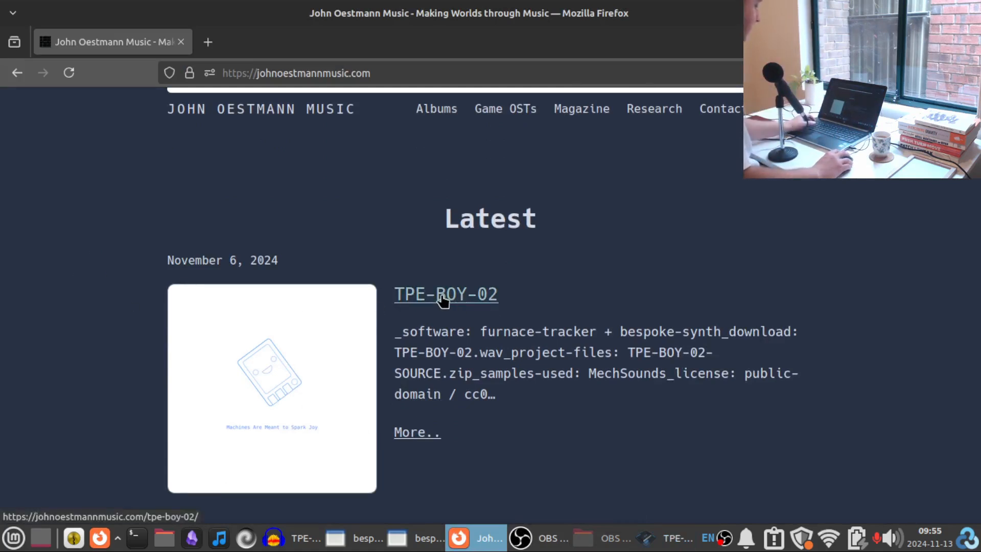
pyautogui.click(437, 112)
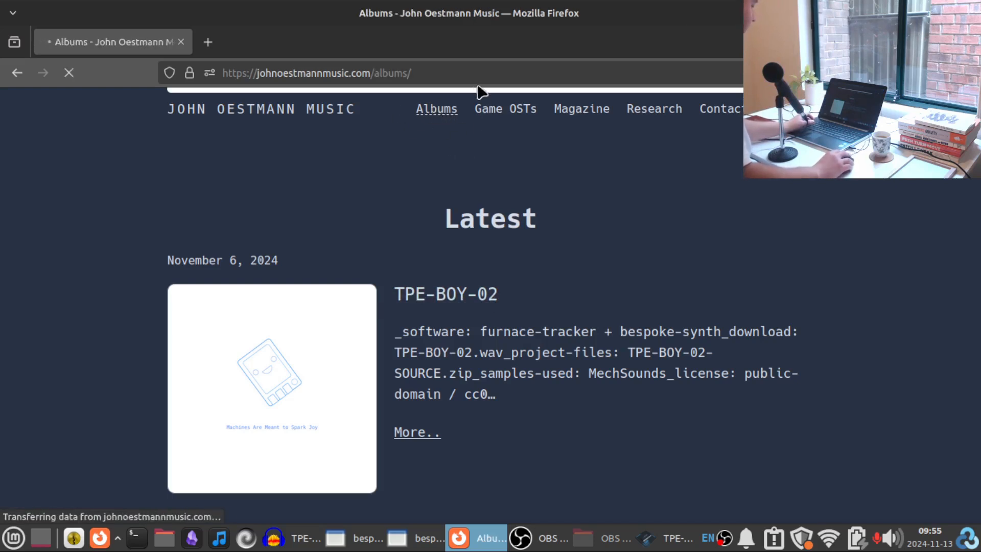
pyautogui.scroll(-20, 708, 295)
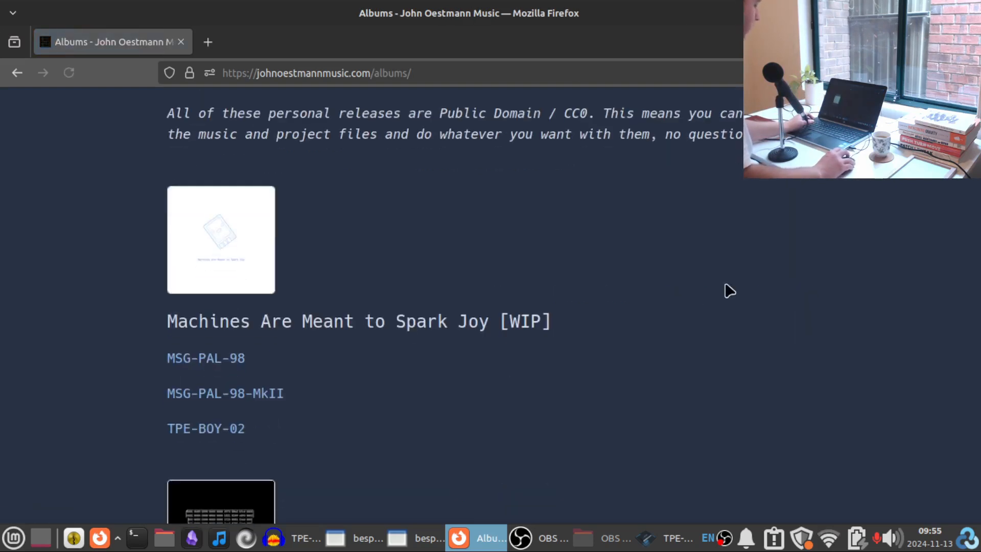
pyautogui.scroll(-15, 698, 313)
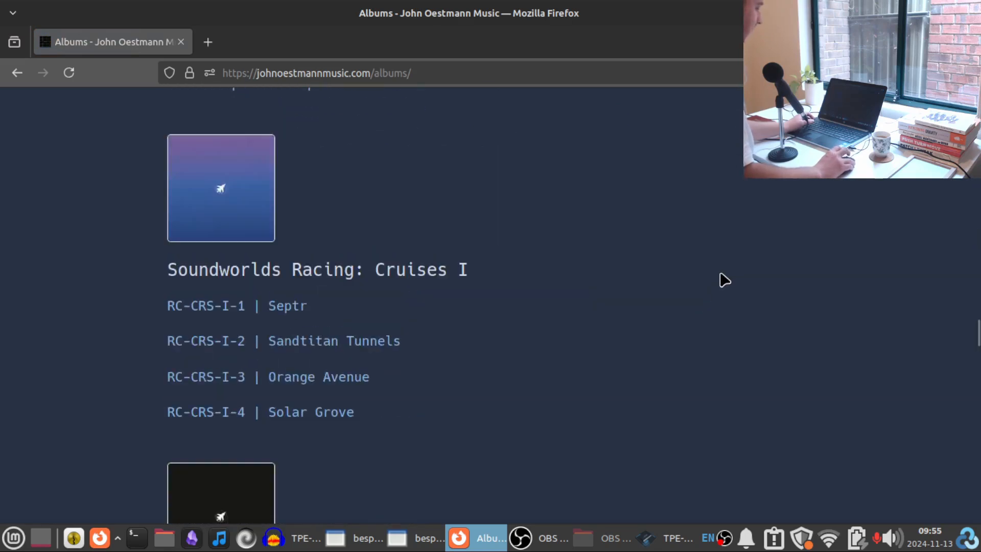
pyautogui.scroll(15, 500, 310)
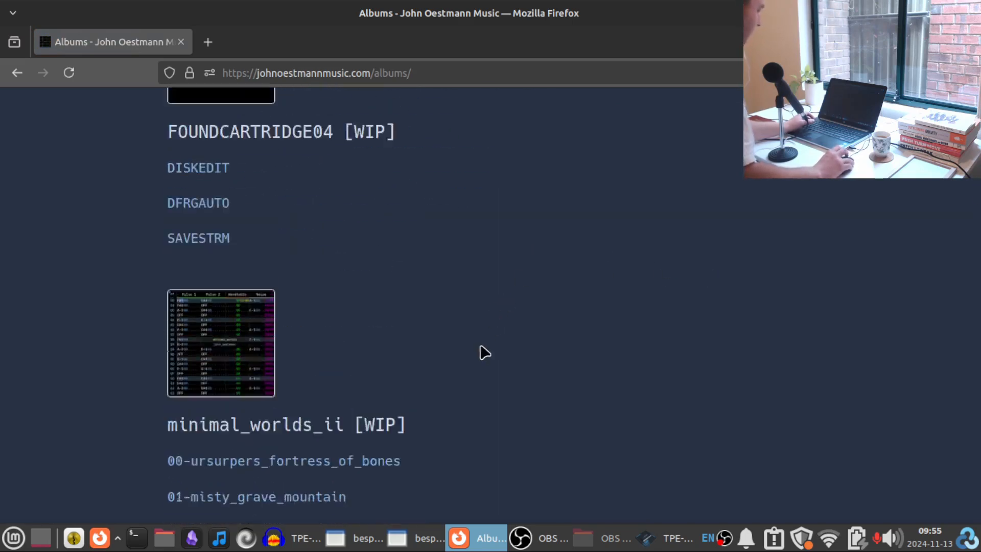
# Step: Open the TPE-BOY-02 release page and review its software, download, project files, samples used and license details
pyautogui.click(221, 433)
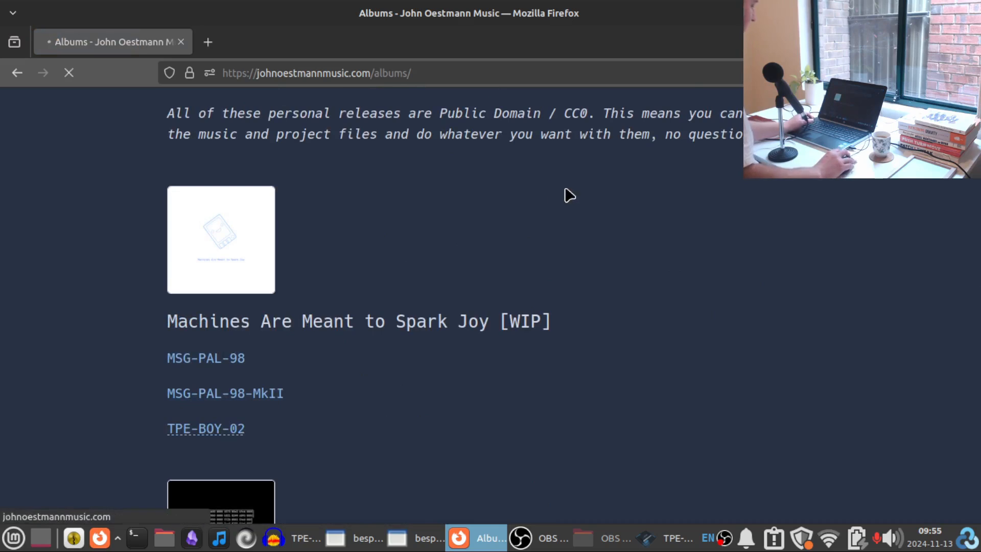
pyautogui.scroll(-3, 149, 240)
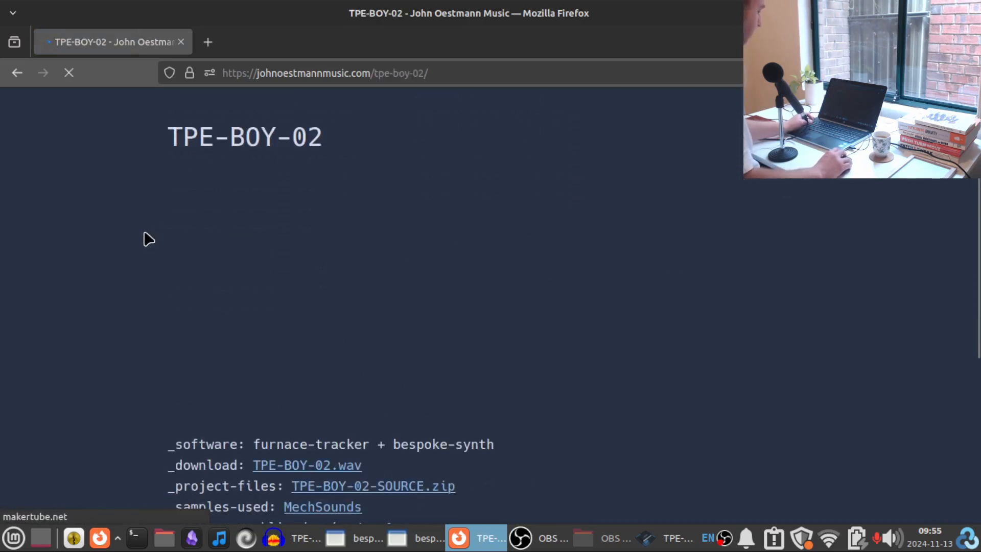
pyautogui.scroll(-1, 100, 311)
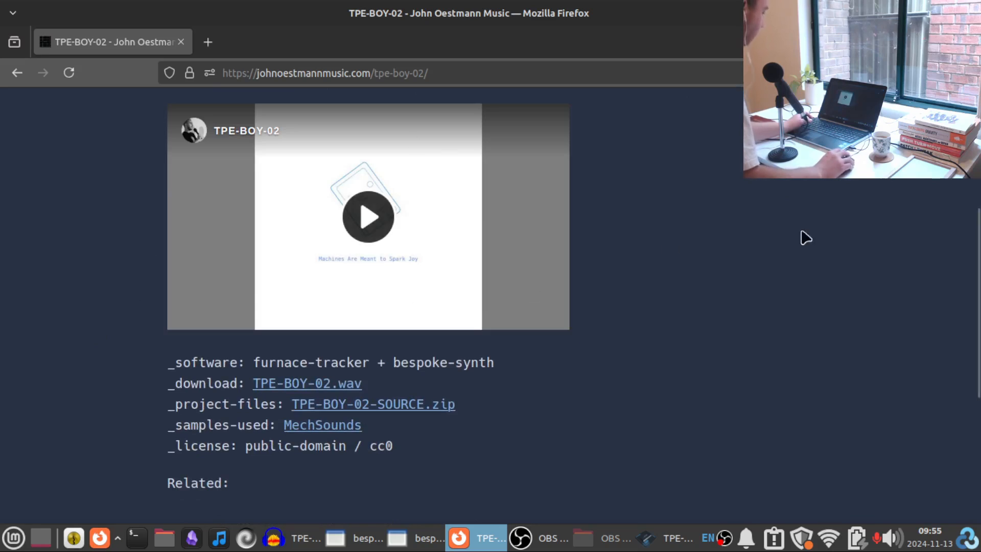
pyautogui.scroll(-3, 740, 190)
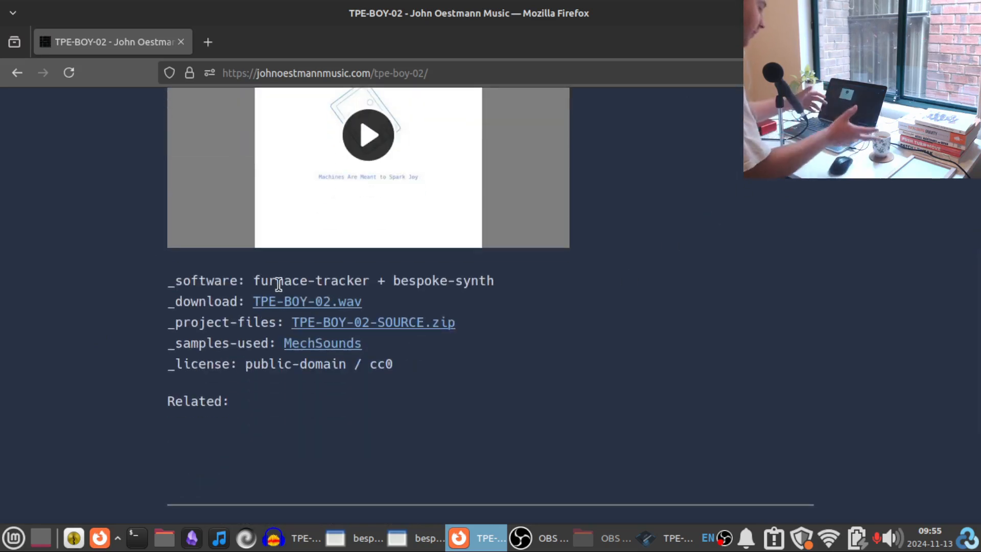
pyautogui.scroll(3, 408, 245)
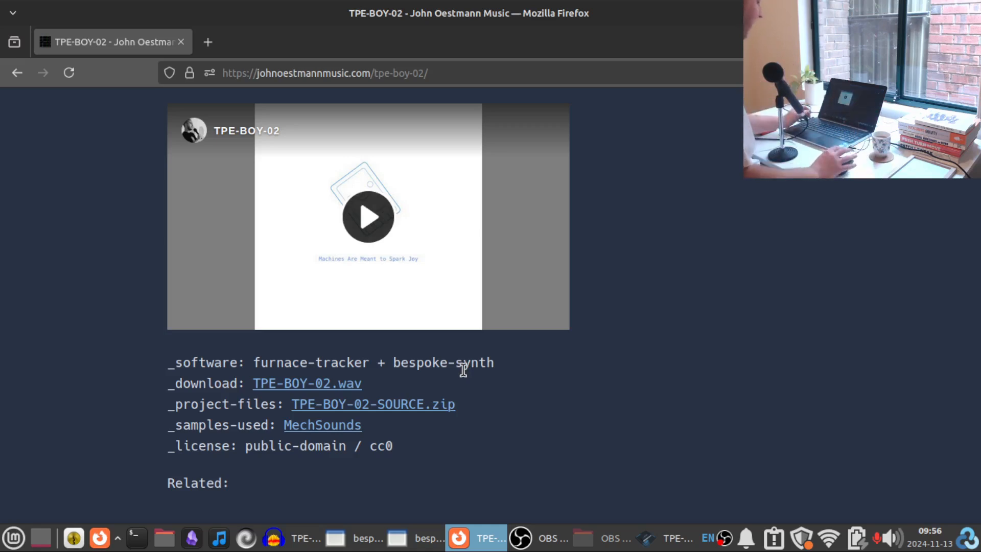
pyautogui.moveTo(494, 364); pyautogui.dragTo(393, 377)
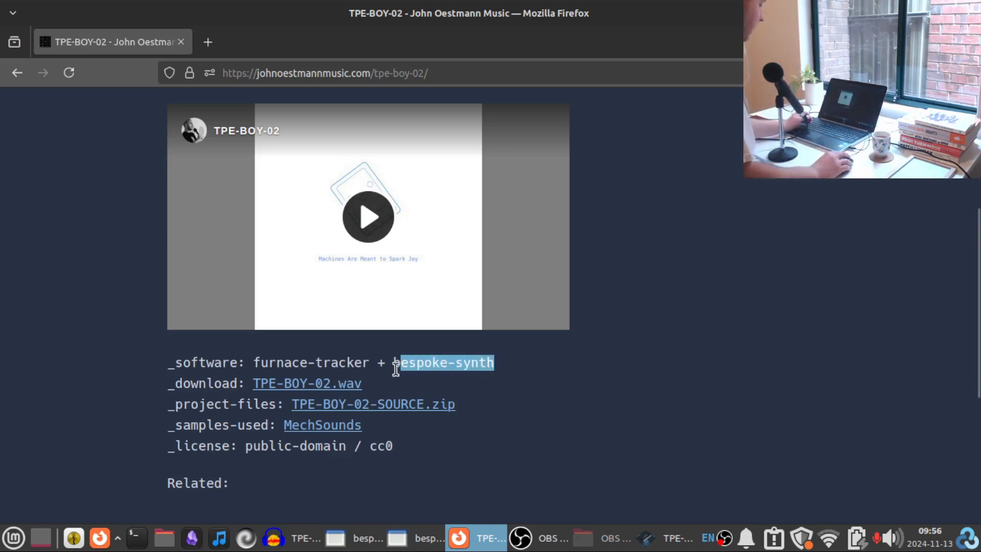
pyautogui.click(529, 374)
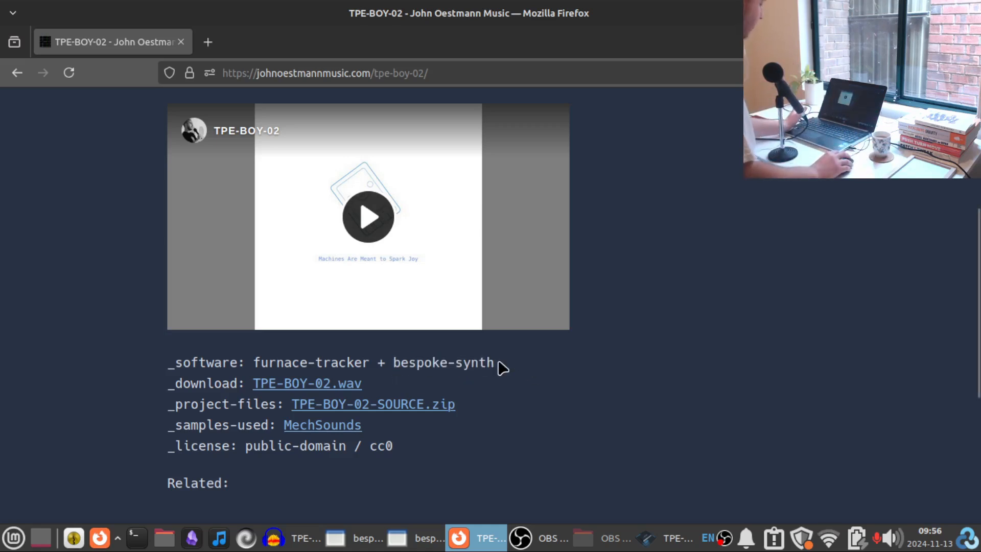
pyautogui.scroll(-2, 220, 345)
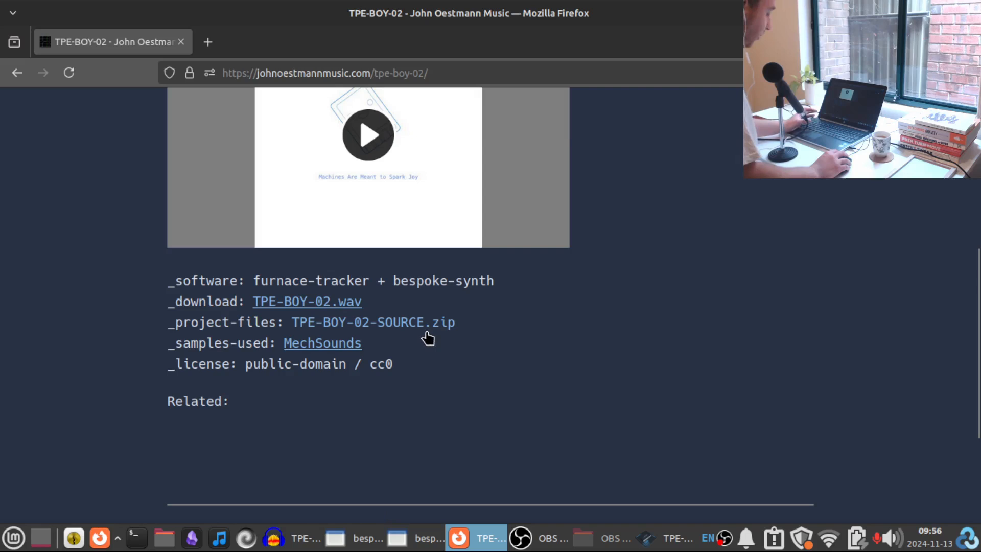
# Step: Open the MechSounds sound bank page, and switch to Thunar to open the Samples folder inside MechSounds
pyautogui.click(328, 349)
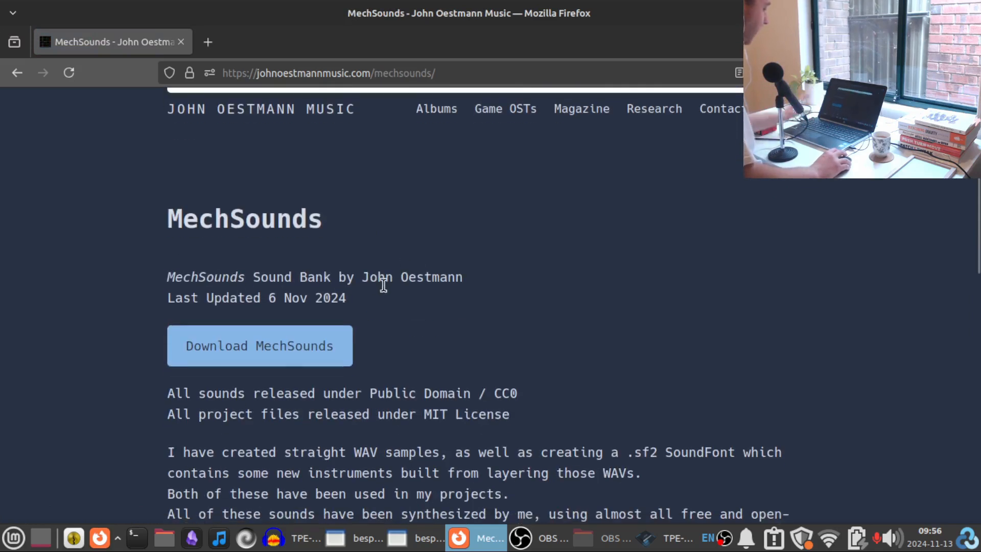
pyautogui.scroll(-3, 358, 271)
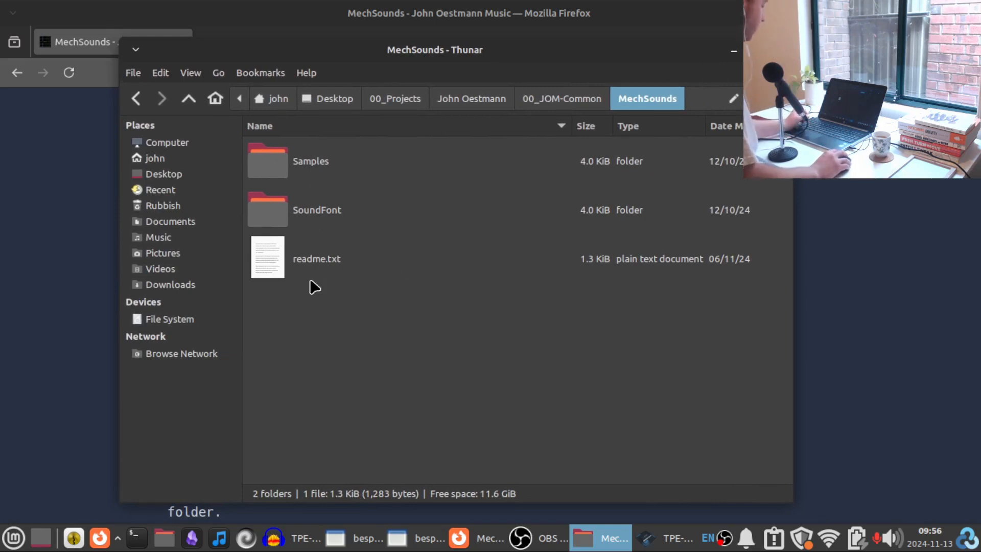
pyautogui.click(317, 172)
pyautogui.doubleClick(317, 172)
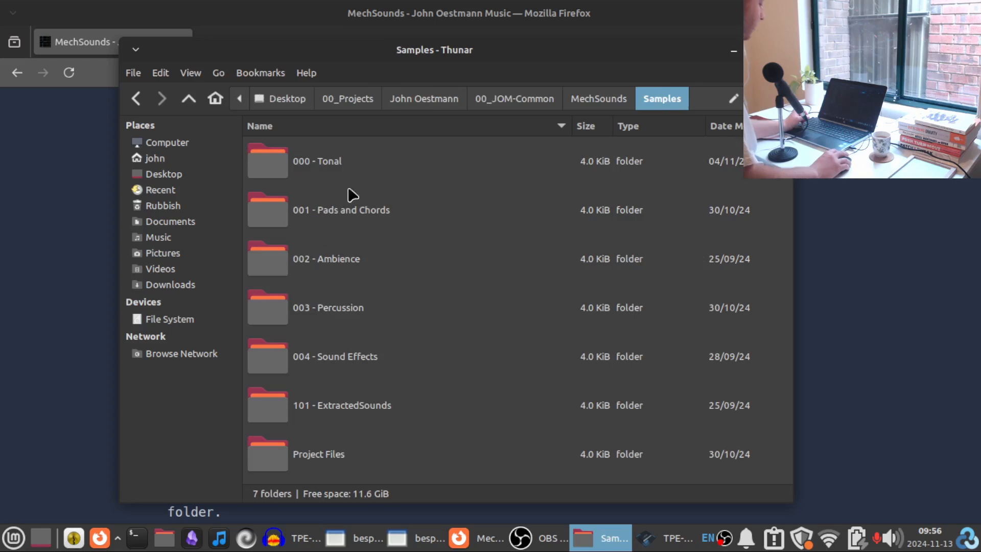
# Step: Open the 000 - Tonal sample folder and look at its WAV files, including TNL-BLURSQUR.wav
pyautogui.click(332, 161)
pyautogui.doubleClick(332, 160)
pyautogui.scroll(-1, 344, 210)
pyautogui.scroll(1, 344, 210)
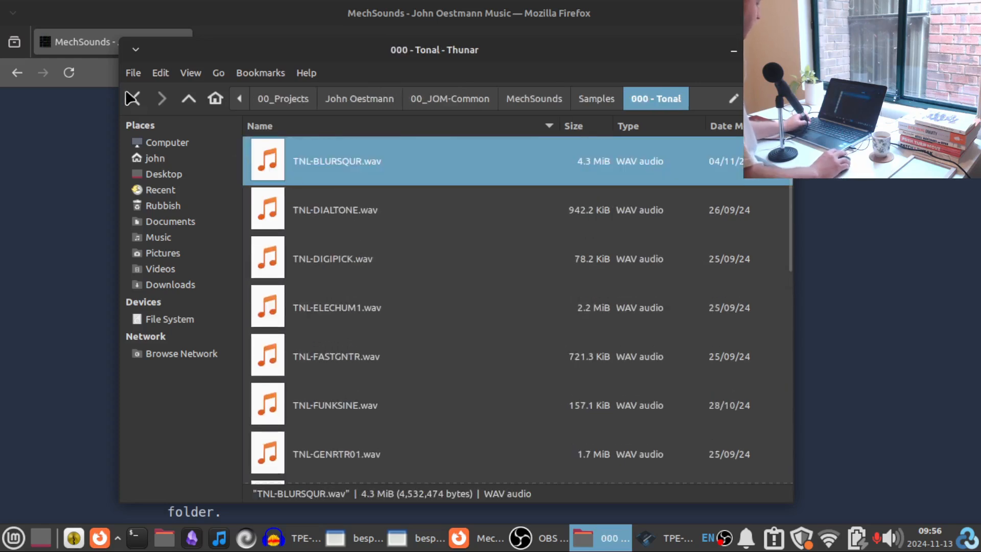
# Step: Return to the Samples folder and go through the Tonal, Pads and Chords, Percussion, ExtractedSounds and Project Files folders
pyautogui.click(129, 94)
pyautogui.click(368, 190)
pyautogui.click(375, 171)
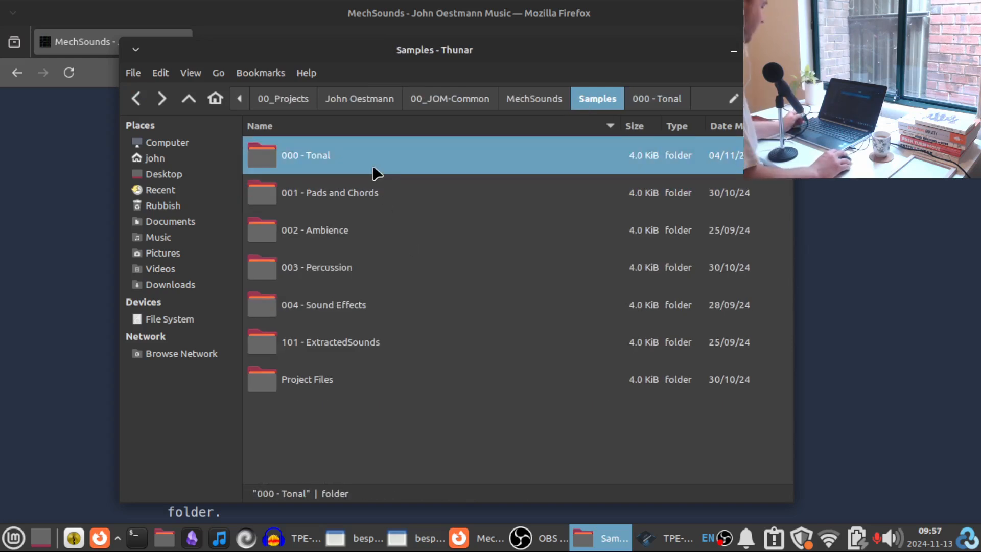
pyautogui.click(391, 200)
pyautogui.click(348, 271)
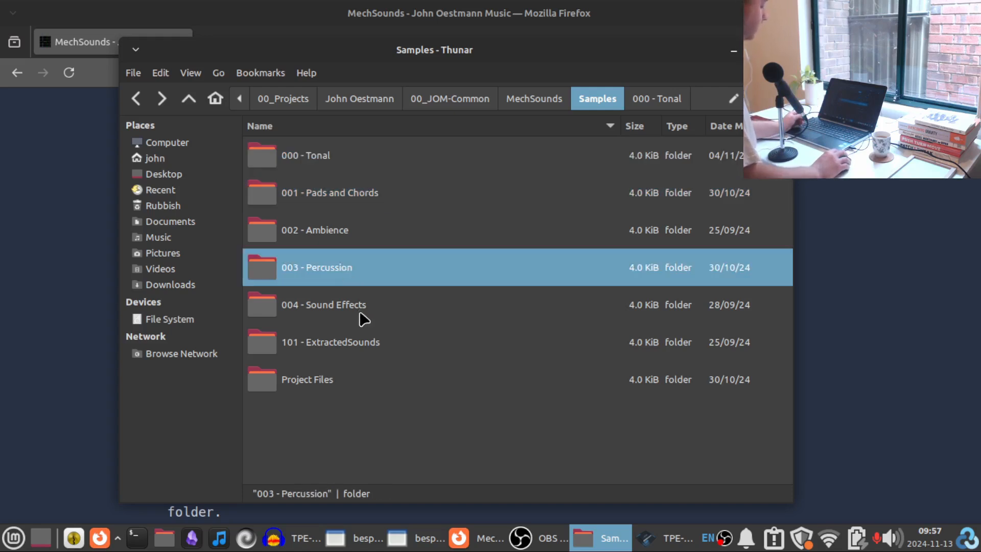
pyautogui.click(355, 341)
pyautogui.click(325, 383)
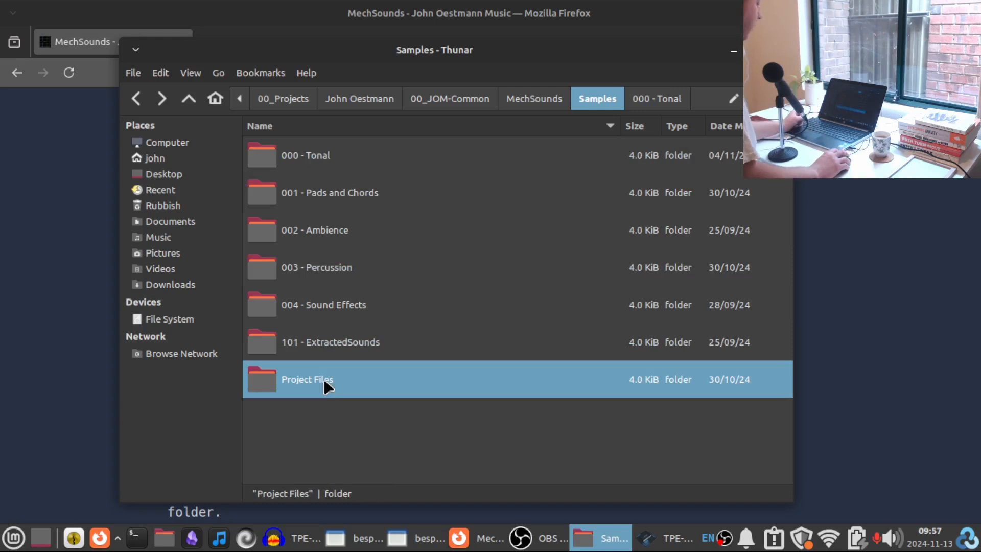
# Step: Open the 000 - Tonal folder inside Project Files and select TNL-BLURSQUR.bsk
pyautogui.doubleClick(323, 379)
pyautogui.doubleClick(330, 157)
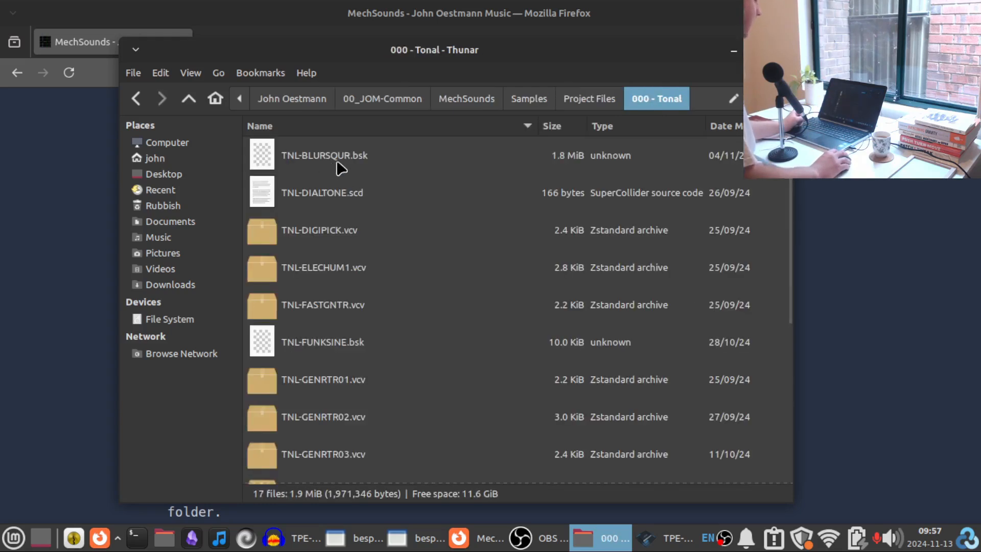
pyautogui.click(340, 167)
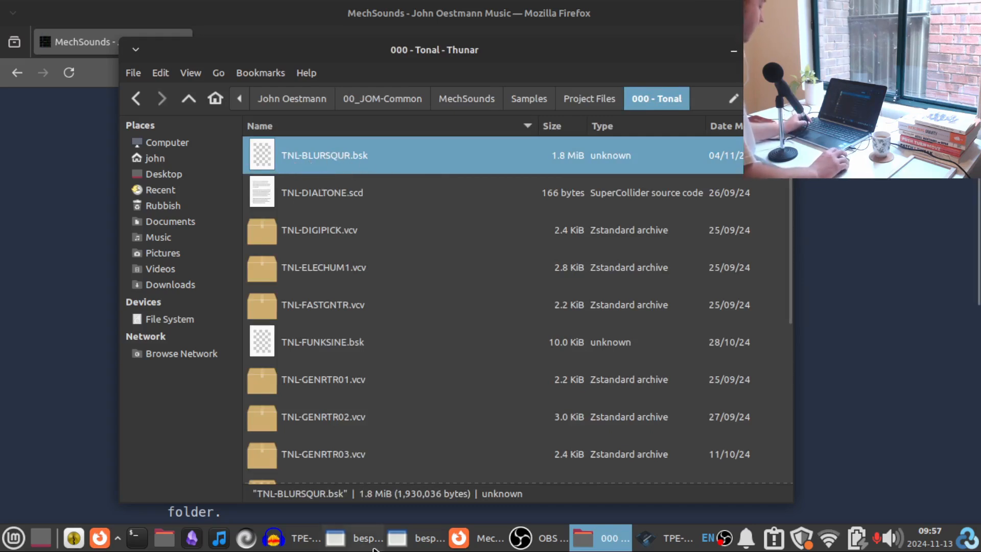
# Step: Switch to the TNL-BLURSQUR.bsk window in Bespoke and look over the patch, ending at the notecreator and oscillator
pyautogui.moveTo(326, 168); pyautogui.dragTo(425, 276)
pyautogui.scroll(-3, 425, 228)
pyautogui.moveTo(511, 324); pyautogui.dragTo(586, 346)
pyautogui.scroll(3, 587, 346)
pyautogui.moveTo(580, 256); pyautogui.dragTo(623, 462)
pyautogui.moveTo(612, 316); pyautogui.dragTo(670, 248)
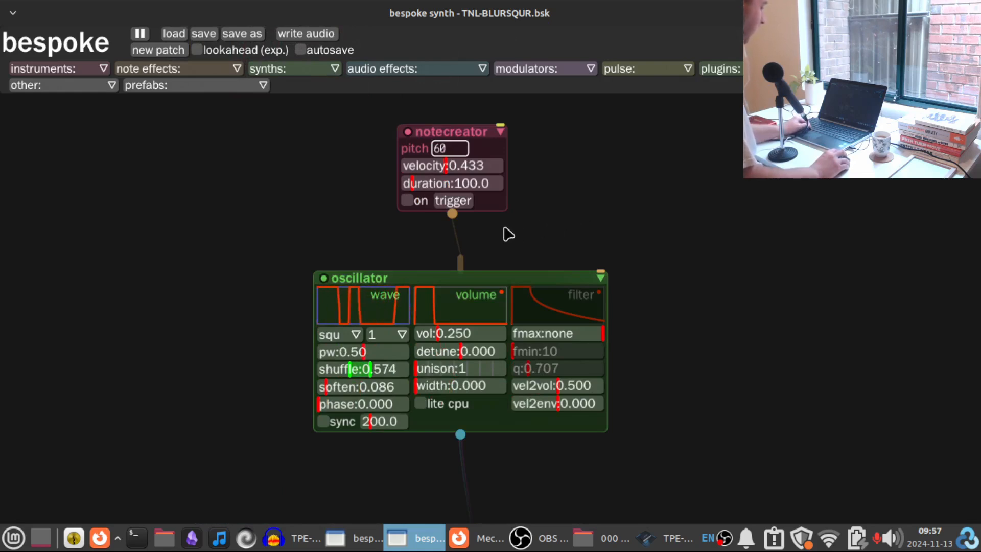
# Step: Trigger the note from the notecreator, look at the signal path down to the effectchain, and trigger the note again
pyautogui.click(465, 204)
pyautogui.click(466, 205)
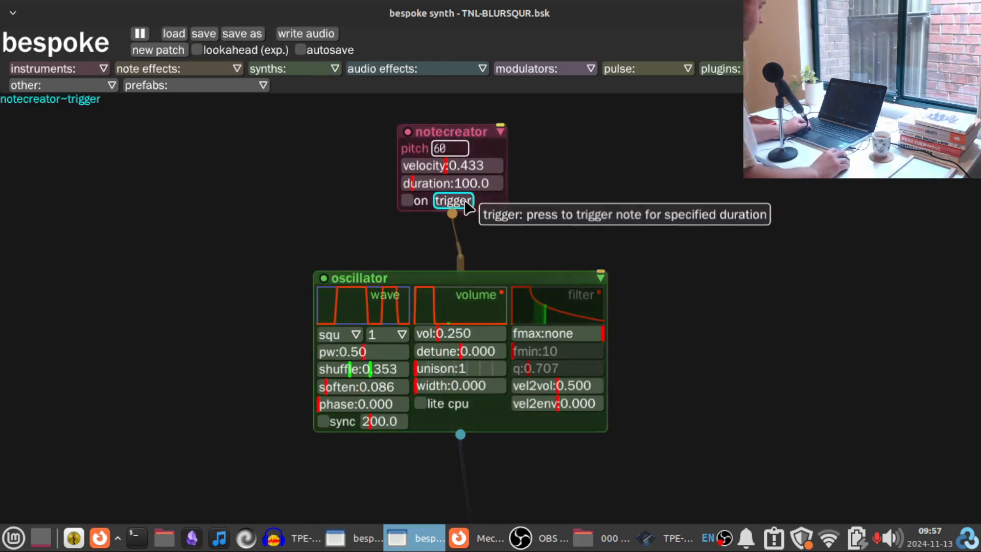
pyautogui.moveTo(573, 247); pyautogui.dragTo(548, 62)
pyautogui.scroll(-2, 613, 306)
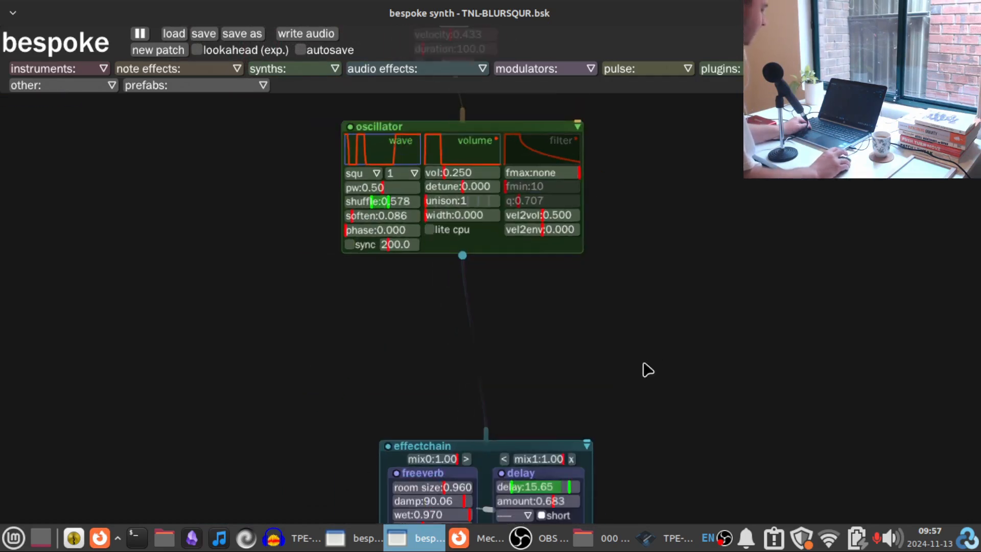
pyautogui.scroll(-5, 647, 369)
pyautogui.scroll(6, 621, 501)
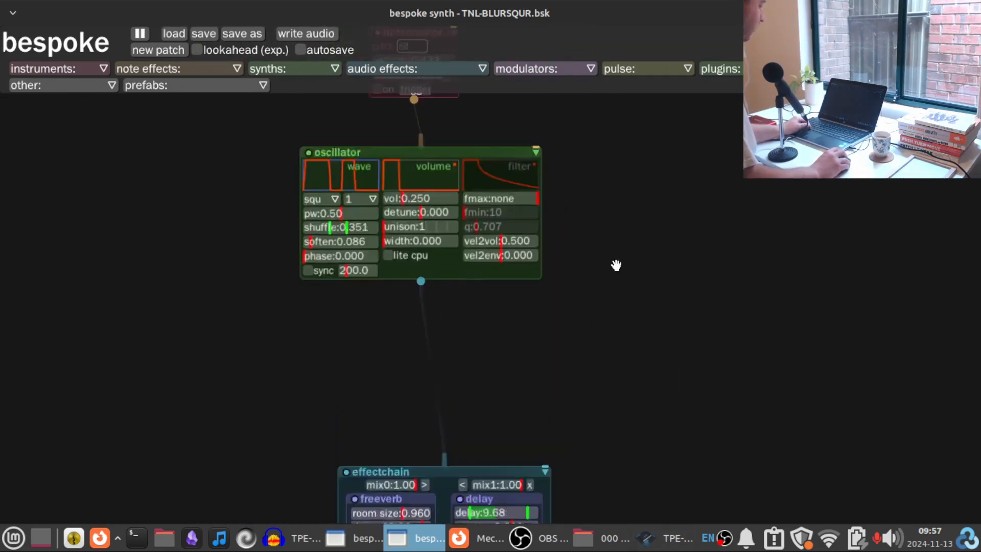
pyautogui.scroll(3, 616, 265)
pyautogui.scroll(2, 644, 342)
pyautogui.click(352, 219)
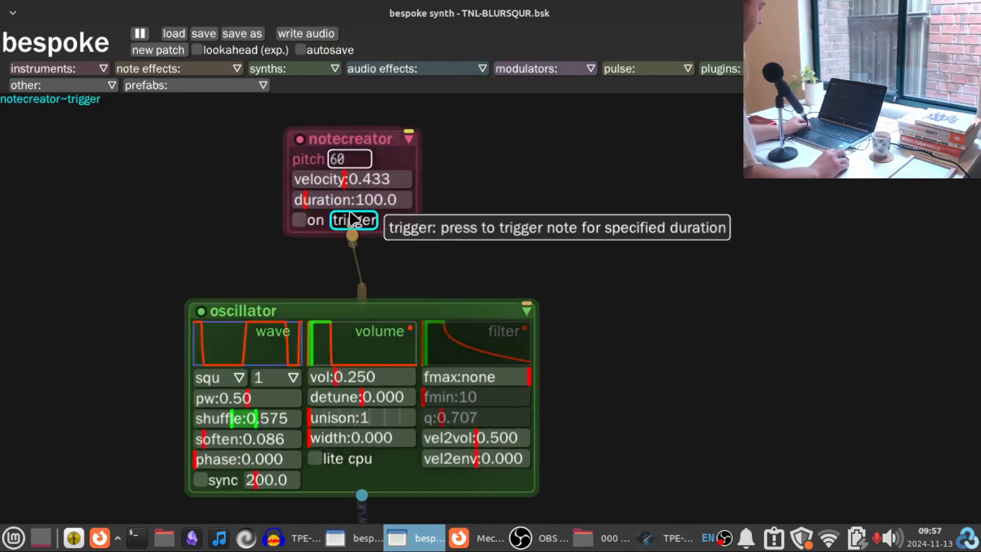
pyautogui.moveTo(519, 214); pyautogui.dragTo(592, 198)
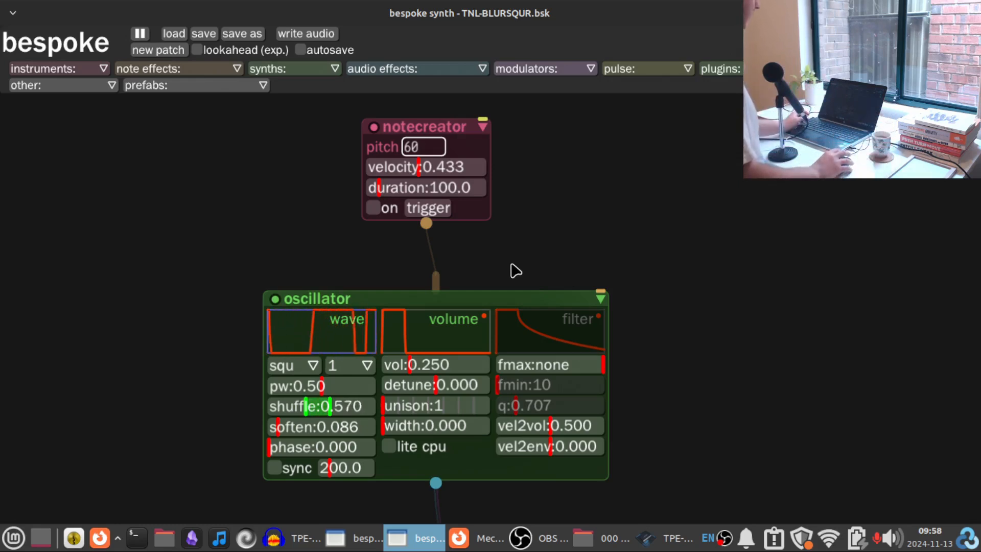
# Step: Move the notecreator module slightly closer to the oscillator
pyautogui.moveTo(606, 254)
pyautogui.mouseDown()
pyautogui.moveTo(602, 237)
pyautogui.moveTo(607, 257)
pyautogui.mouseUp()
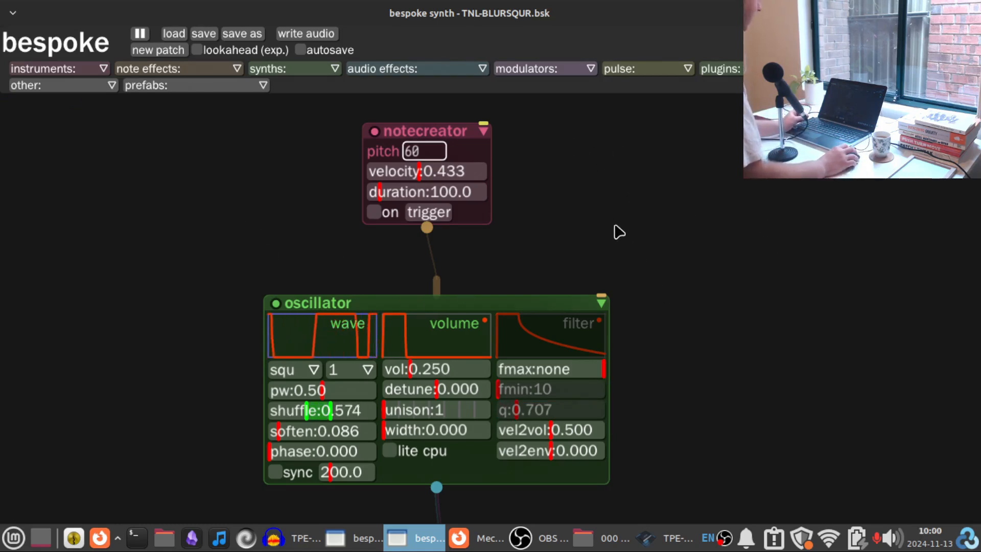
pyautogui.moveTo(616, 225); pyautogui.dragTo(630, 185)
pyautogui.scroll(-1, 684, 233)
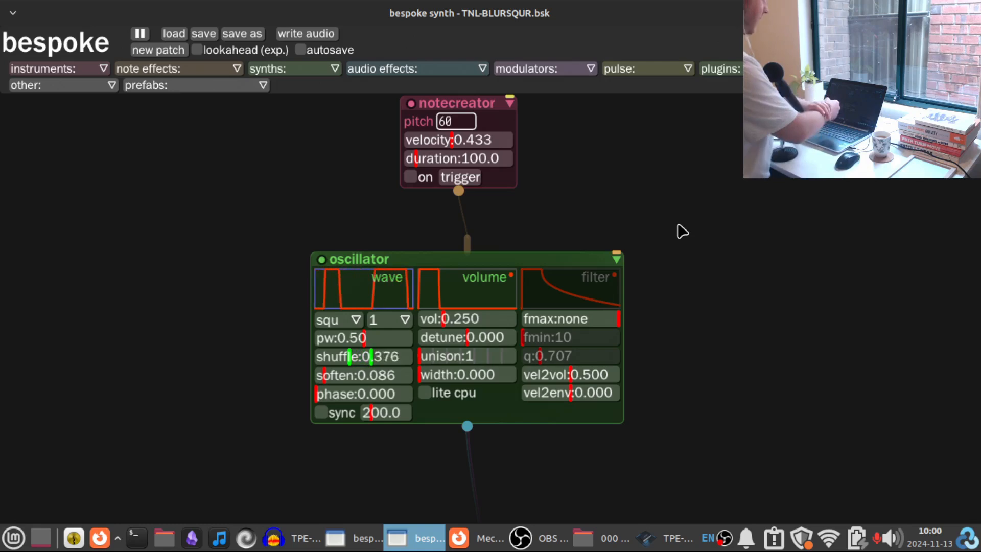
pyautogui.moveTo(483, 107); pyautogui.dragTo(490, 126)
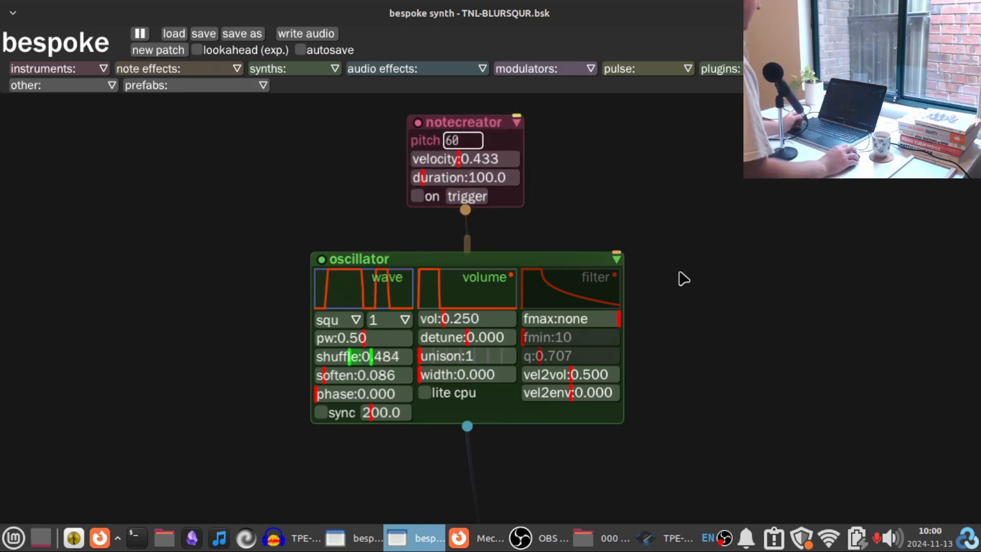
# Step: Examine the oscillator's wave, shuffle, volume and filter settings together with the notecreator that feeds it
pyautogui.scroll(-2, 685, 284)
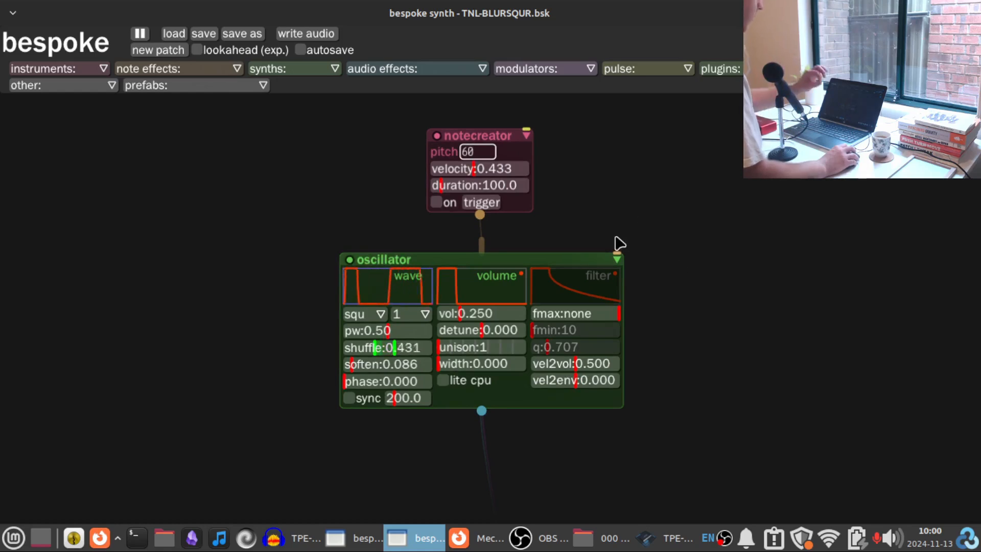
pyautogui.moveTo(710, 392); pyautogui.dragTo(754, 413)
pyautogui.scroll(2, 679, 355)
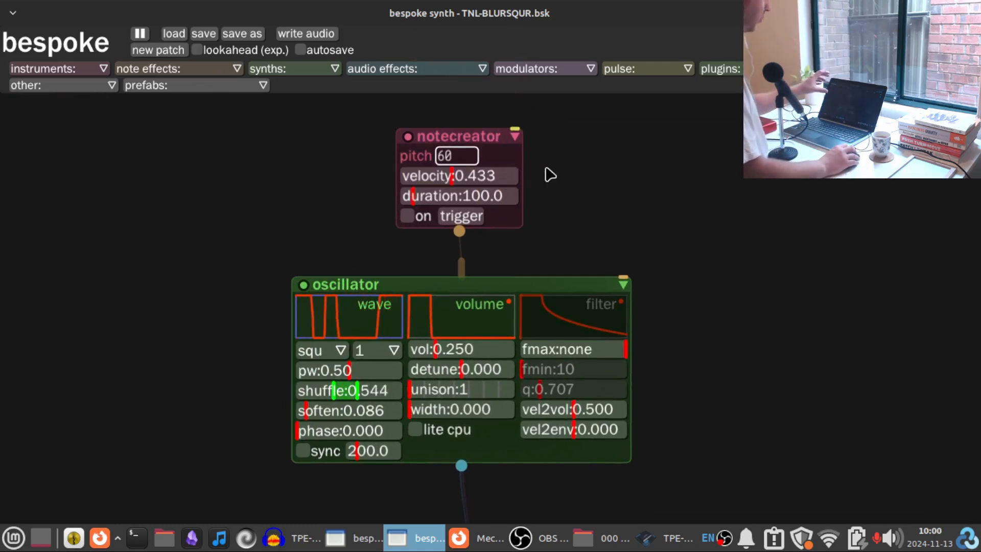
pyautogui.scroll(-3, 679, 332)
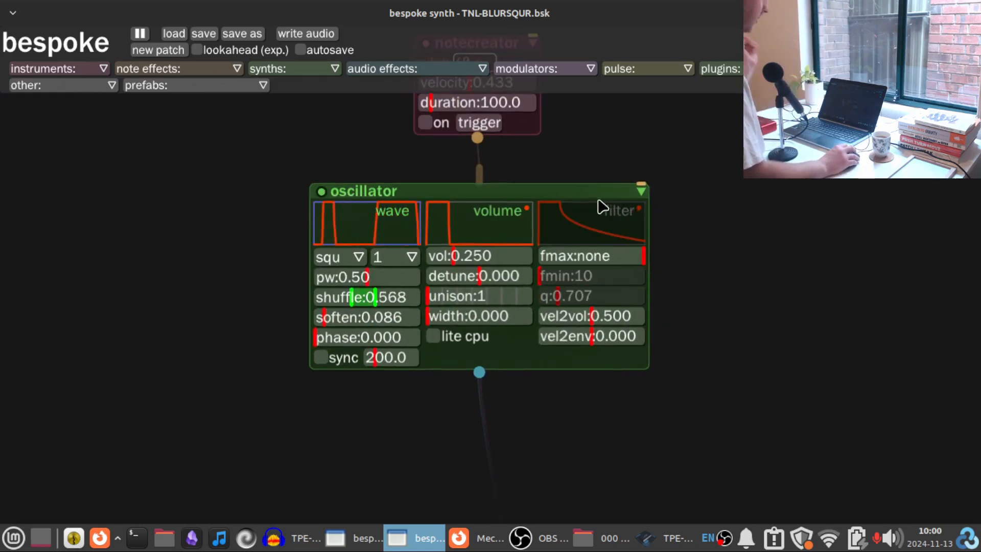
pyautogui.scroll(2, 361, 381)
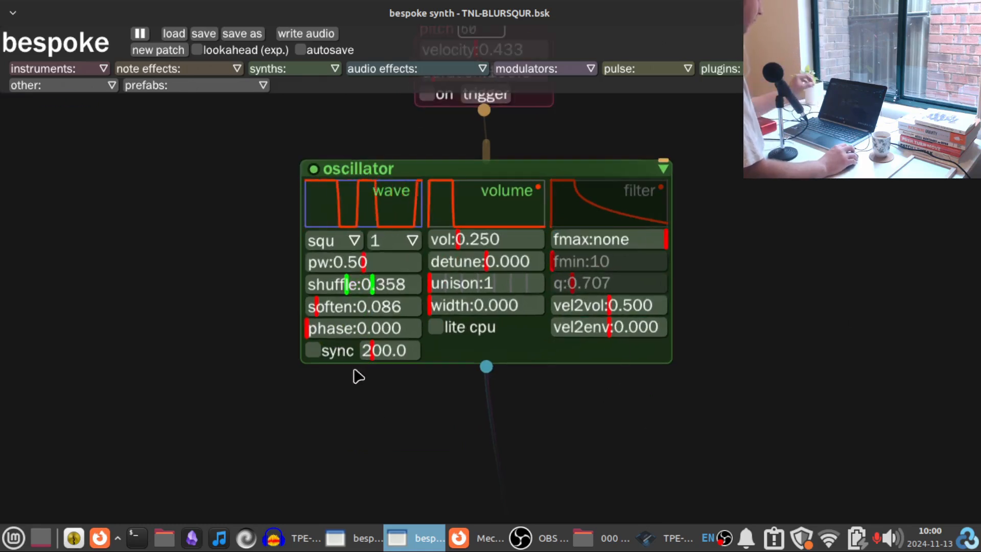
pyautogui.scroll(1, 288, 254)
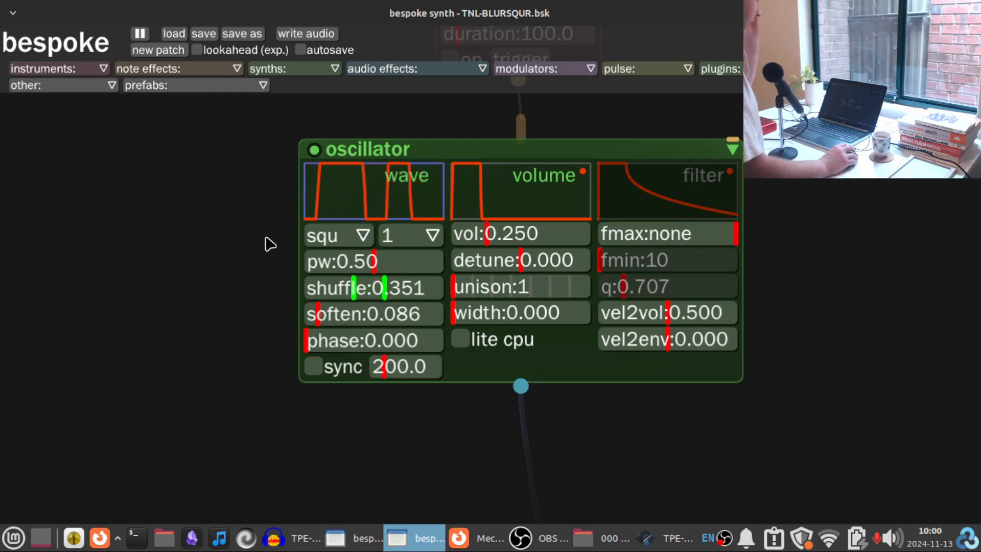
pyautogui.moveTo(195, 232); pyautogui.dragTo(159, 328)
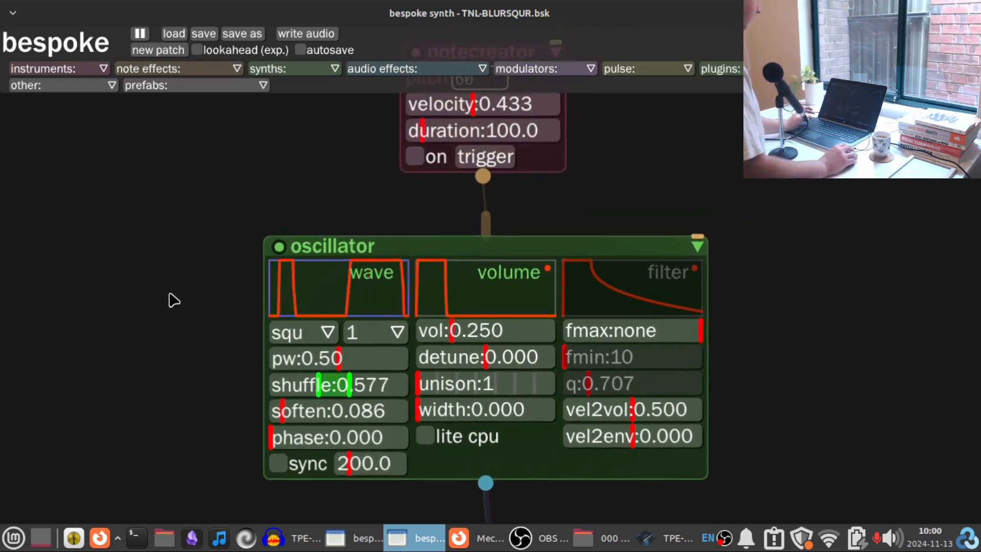
pyautogui.moveTo(185, 241); pyautogui.dragTo(190, 206)
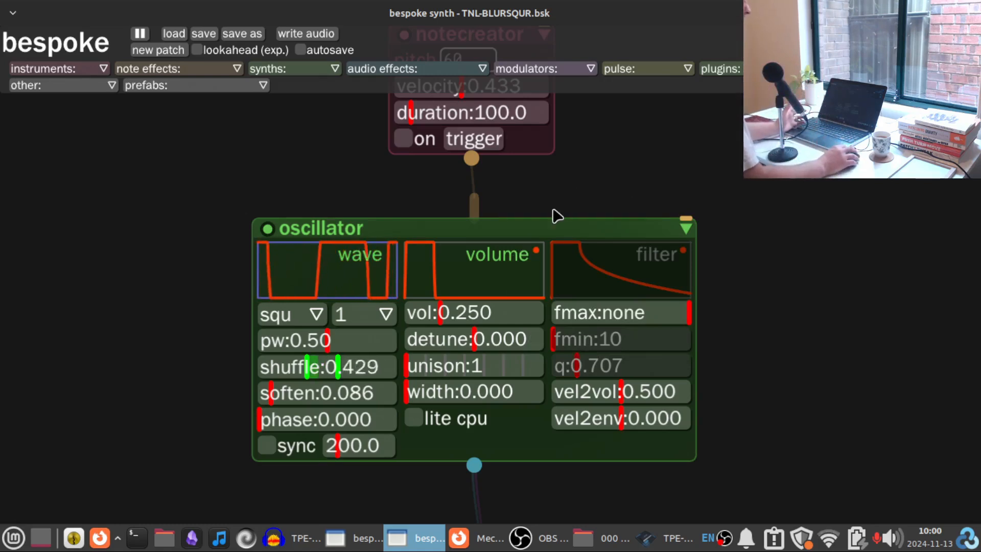
pyautogui.scroll(3, 318, 247)
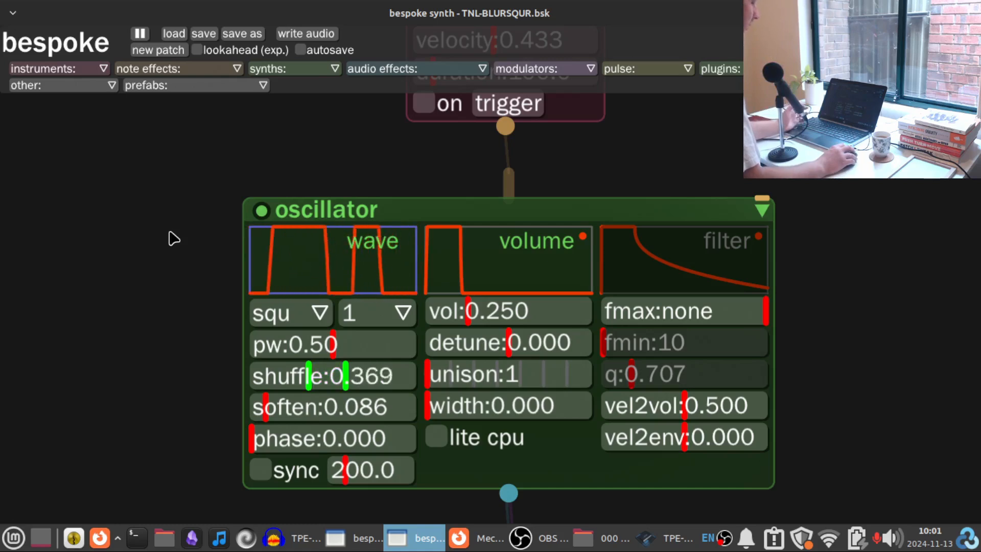
pyautogui.moveTo(173, 237); pyautogui.dragTo(125, 322)
pyautogui.scroll(-1, 153, 252)
pyautogui.moveTo(165, 224); pyautogui.dragTo(184, 230)
pyautogui.scroll(-2, 153, 312)
pyautogui.moveTo(133, 368); pyautogui.dragTo(198, 378)
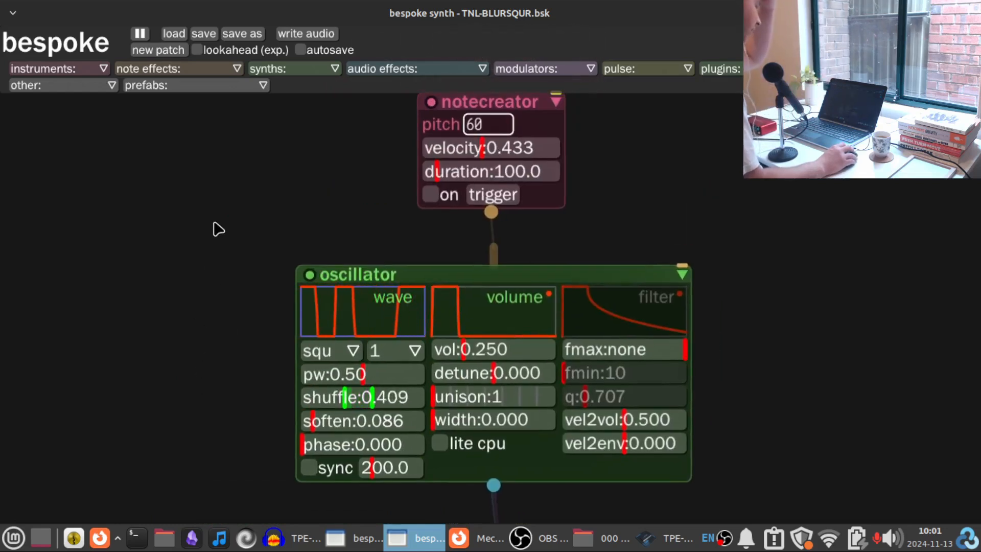
pyautogui.moveTo(208, 204); pyautogui.dragTo(207, 182)
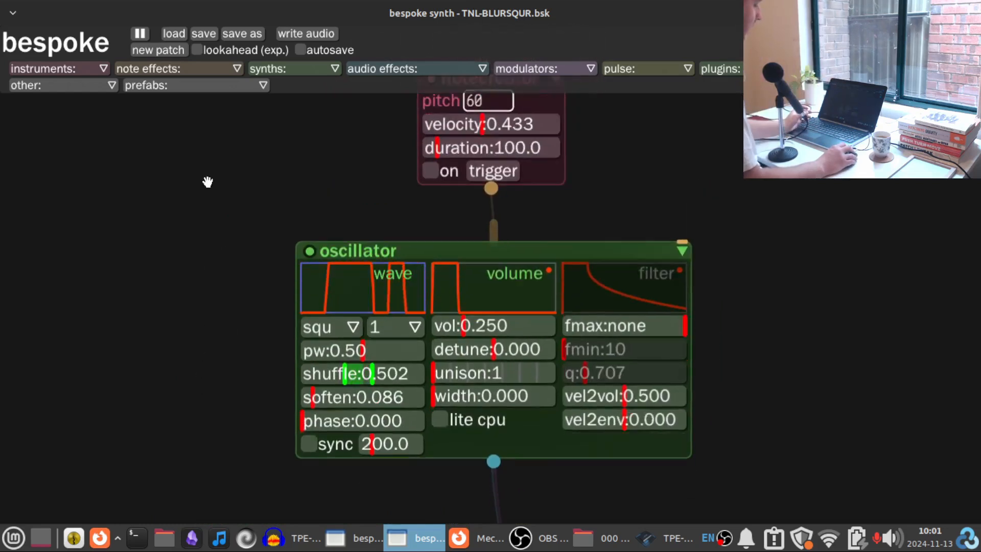
pyautogui.scroll(3, 210, 221)
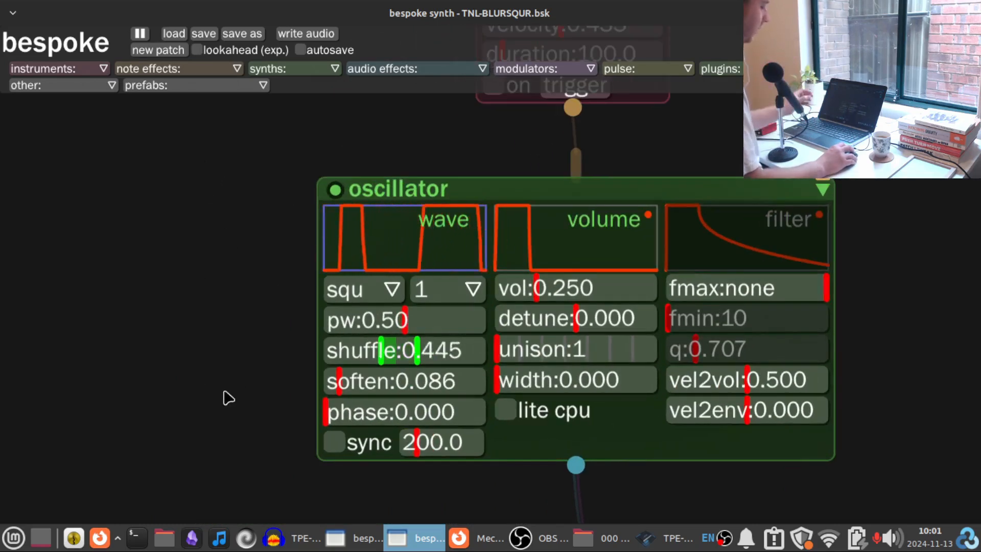
# Step: Look over the effectchain with its freeverb and delay, the gain and the splitter, and return to the notecreator
pyautogui.scroll(-10, 227, 397)
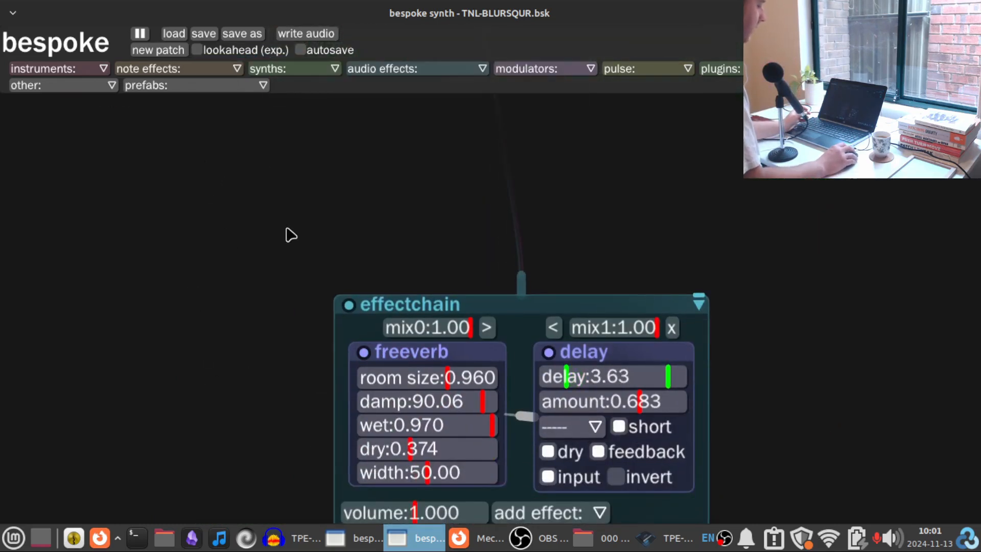
pyautogui.scroll(-4, 291, 310)
pyautogui.scroll(-3, 280, 265)
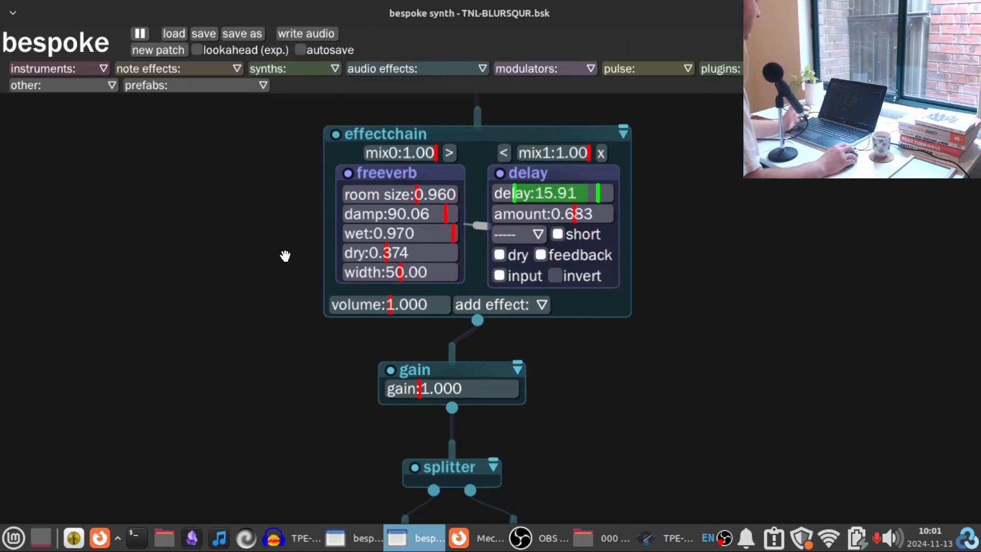
pyautogui.scroll(6, 285, 255)
pyautogui.scroll(10, 236, 206)
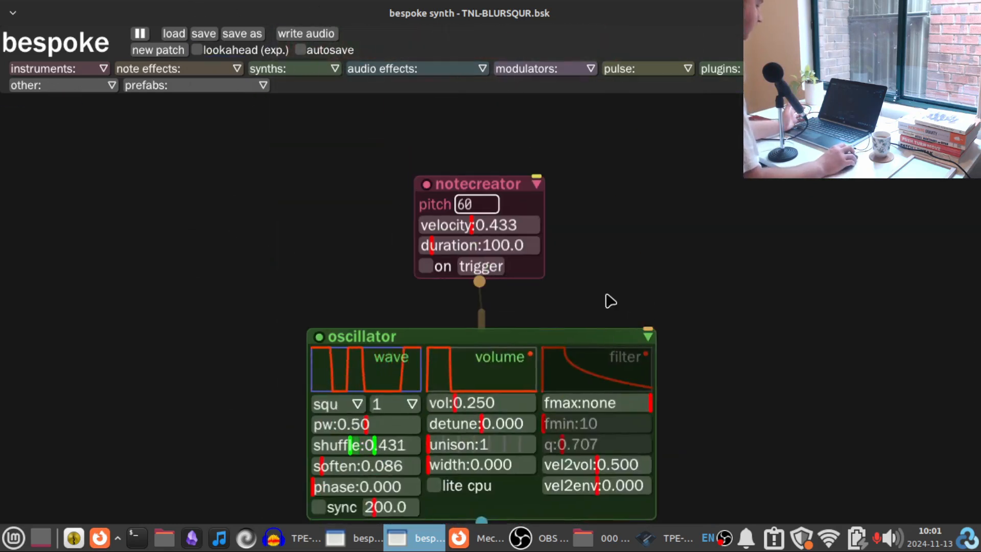
# Step: Trigger the notecreator's note several times to hear the oscillator patch
pyautogui.scroll(-5, 623, 216)
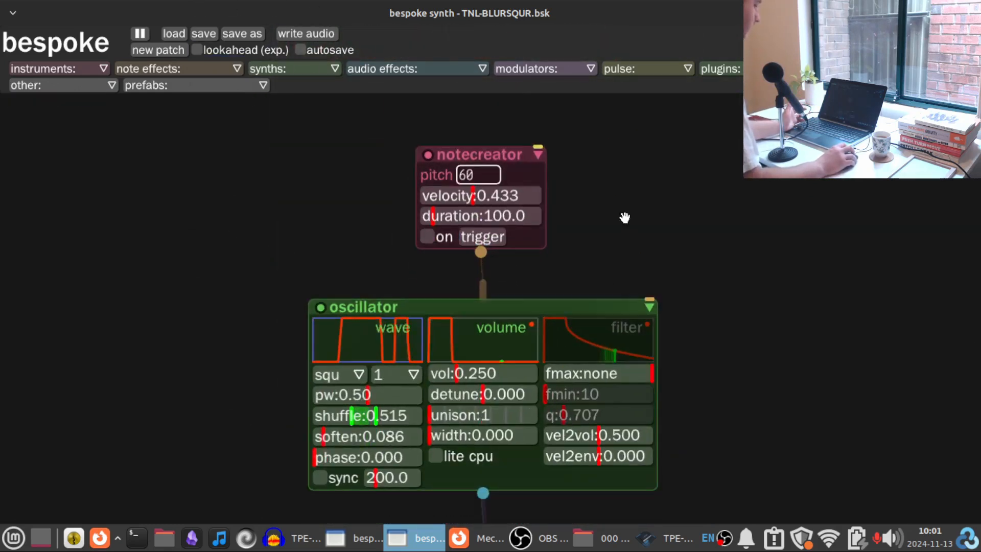
pyautogui.click(483, 135)
pyautogui.click(483, 136)
pyautogui.click(484, 136)
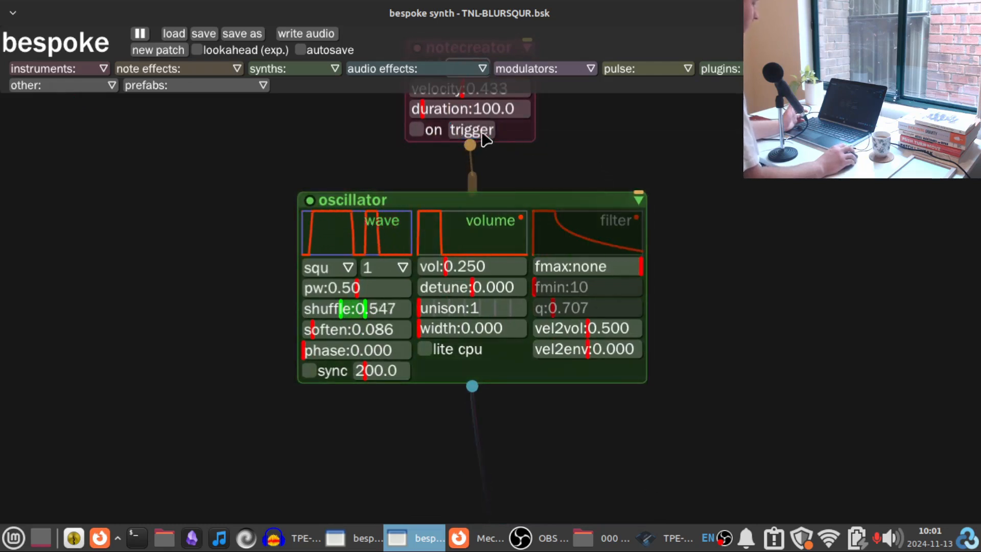
pyautogui.click(483, 135)
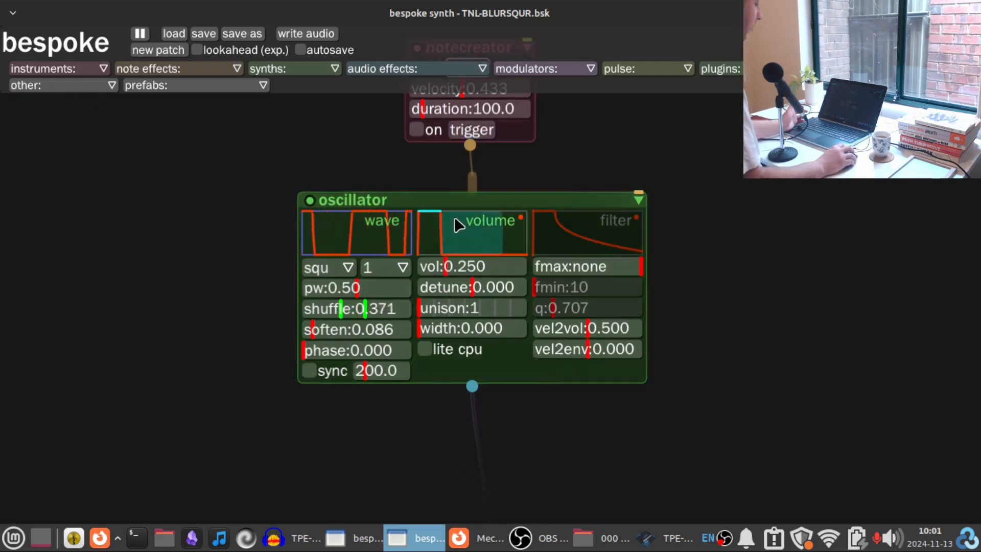
# Step: Inspect the oscillator's volume envelope editor, trigger the note to hear it, and close the editor
pyautogui.click(518, 219)
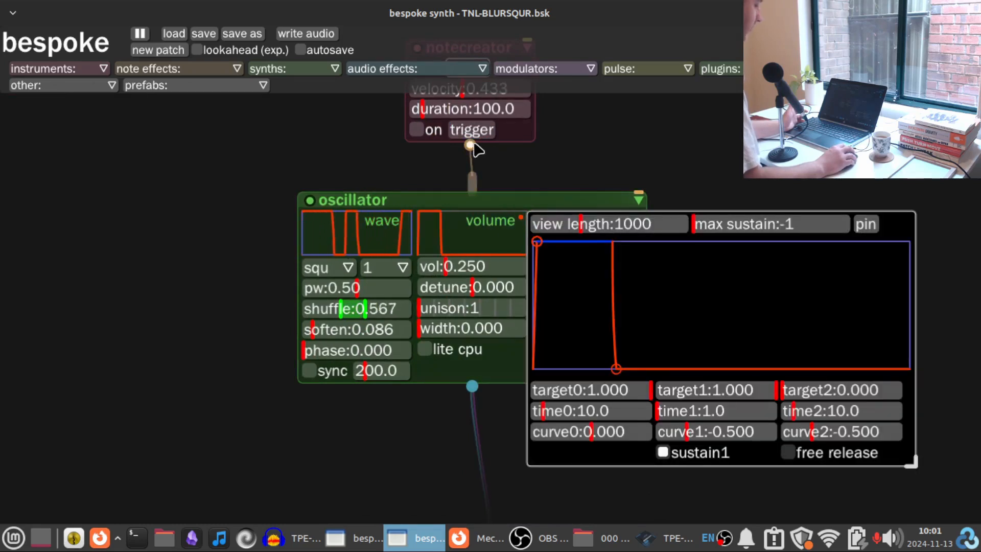
pyautogui.click(473, 136)
pyautogui.click(522, 215)
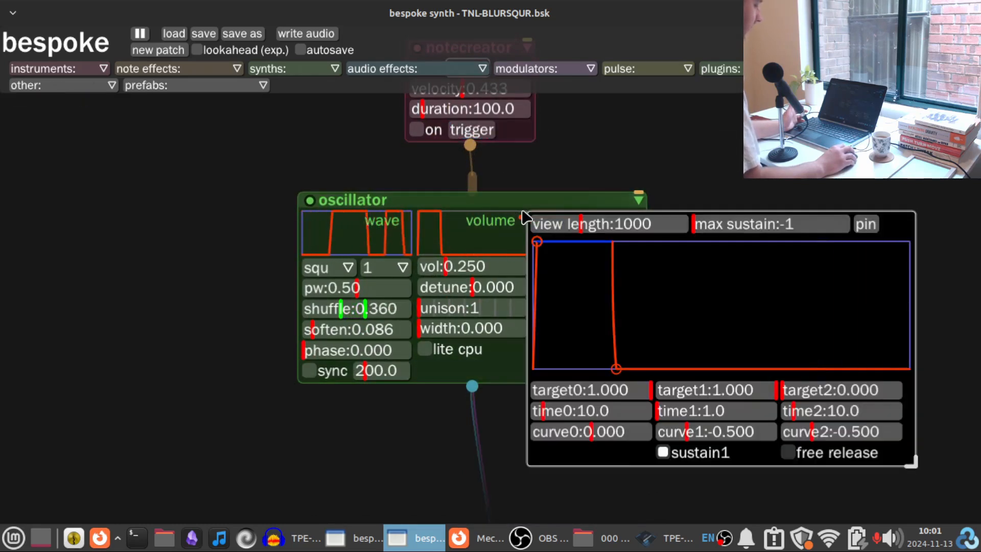
pyautogui.click(635, 222)
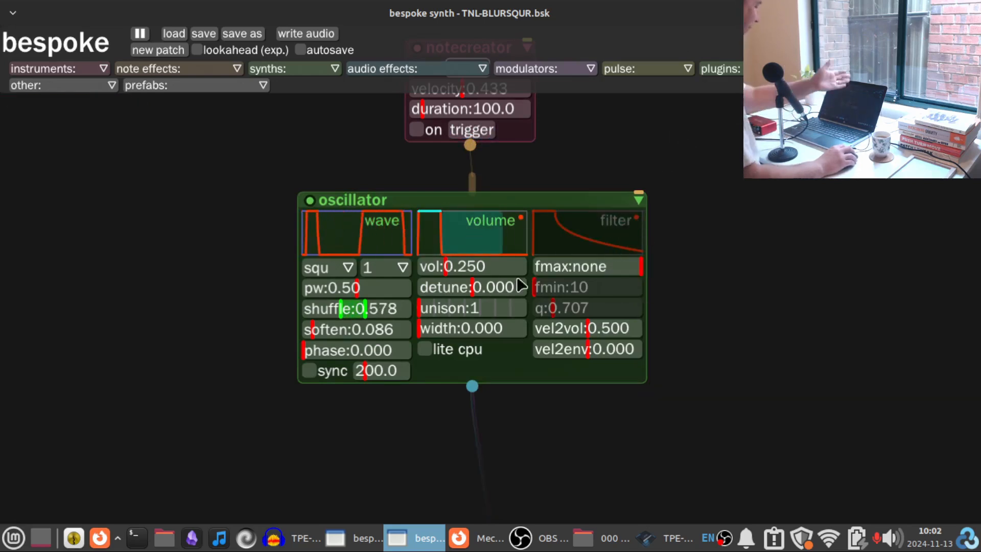
# Step: Look at the chain from notecreator to effectchain, switch to the TPE-BOY-02 project in Furnace and go to order 00
pyautogui.scroll(-2, 729, 385)
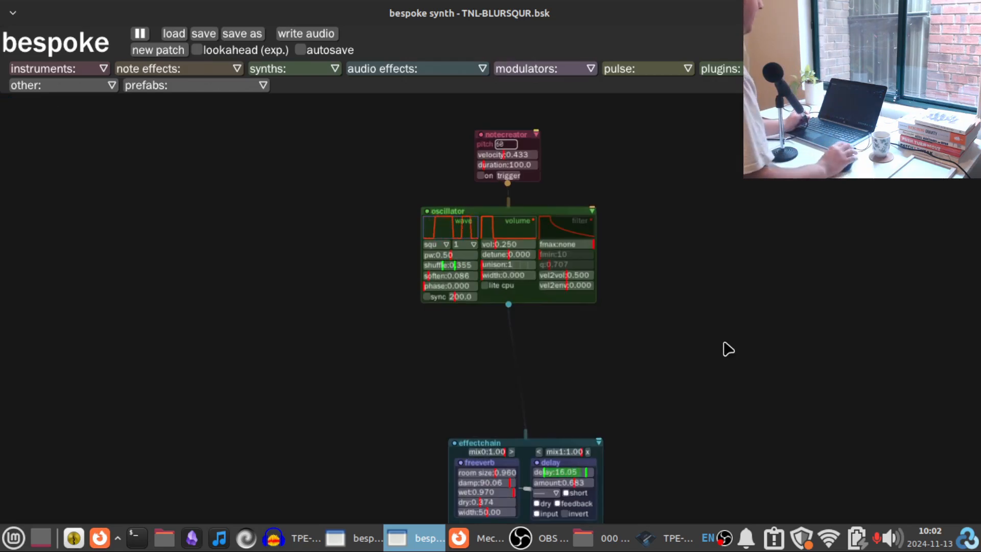
pyautogui.scroll(1, 668, 298)
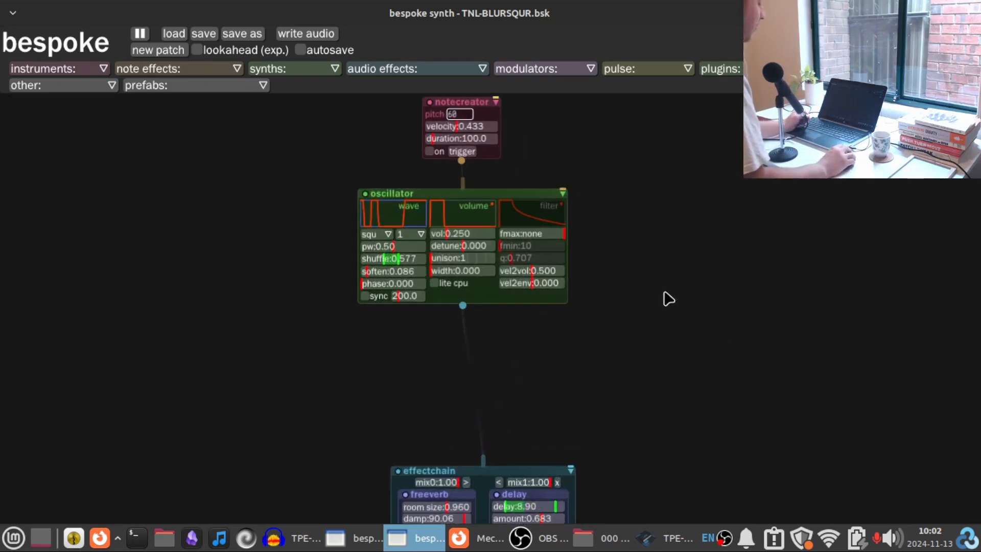
pyautogui.moveTo(657, 361); pyautogui.dragTo(637, 376)
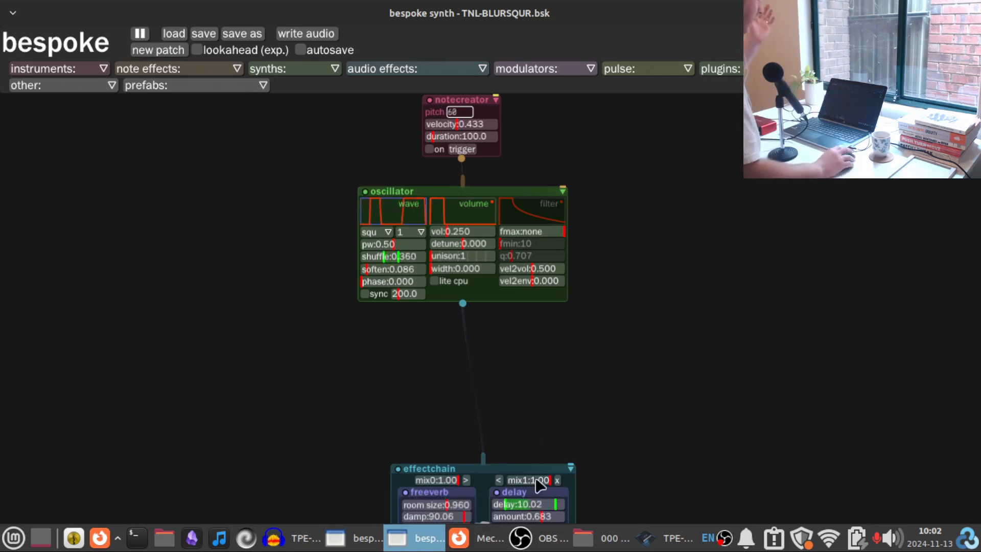
pyautogui.click(657, 537)
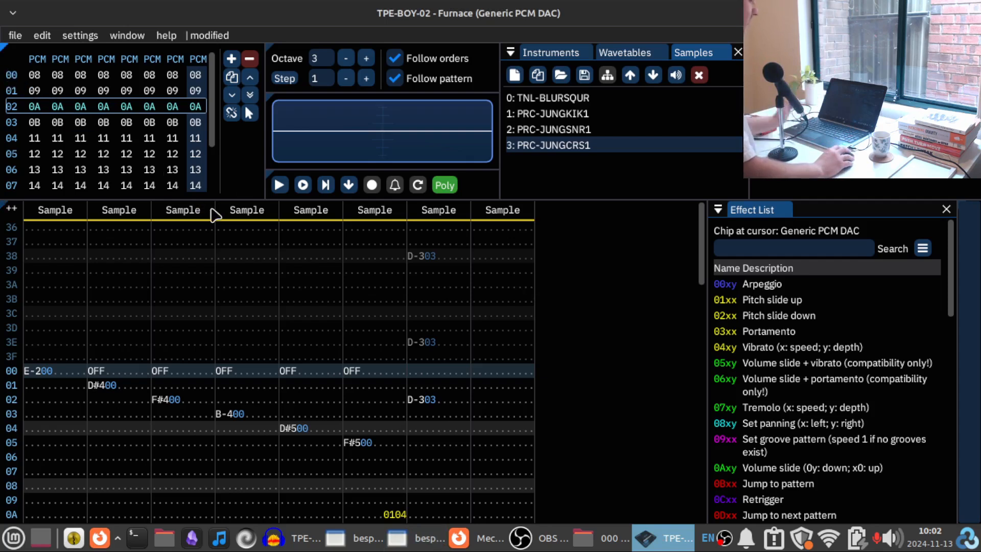
pyautogui.click(18, 76)
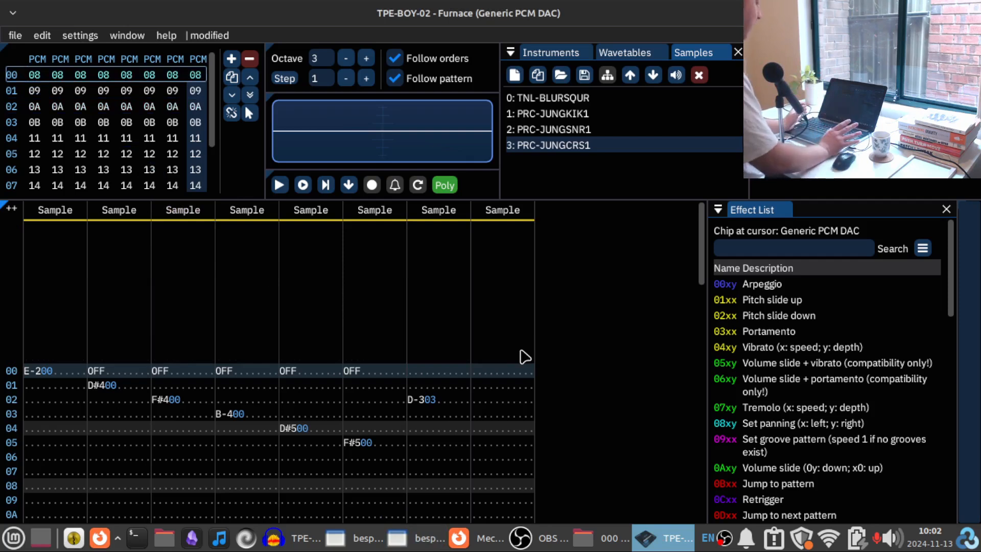
# Step: Open the chip manager and browse the chips available to add under FM, Square, Wavetable, Special and Sample
pyautogui.click(16, 36)
pyautogui.click(39, 158)
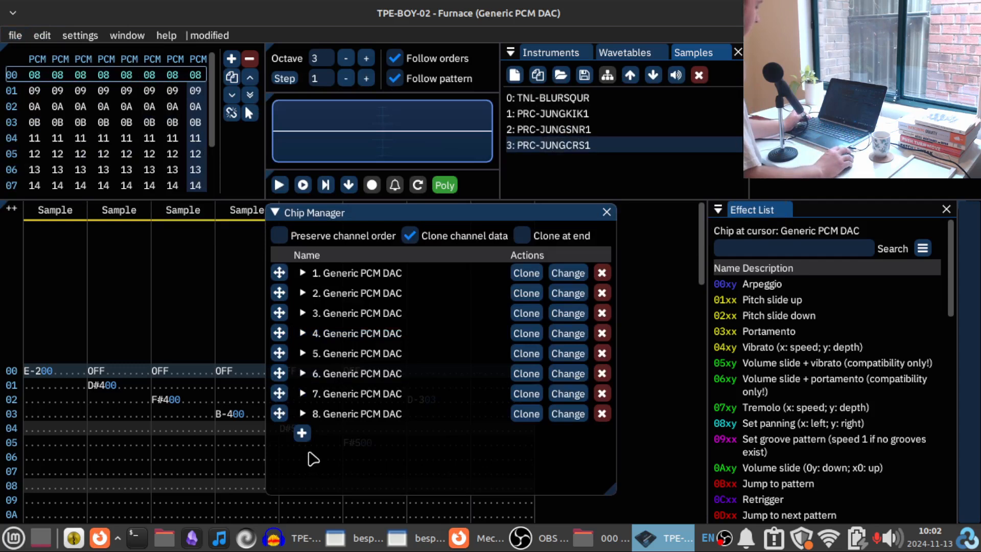
pyautogui.click(302, 434)
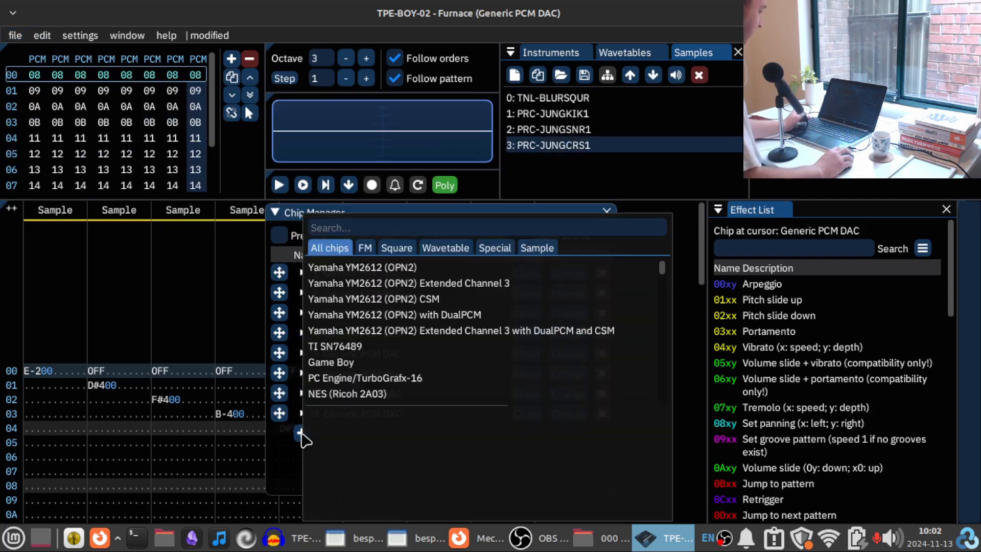
pyautogui.click(364, 249)
pyautogui.click(396, 249)
pyautogui.click(446, 249)
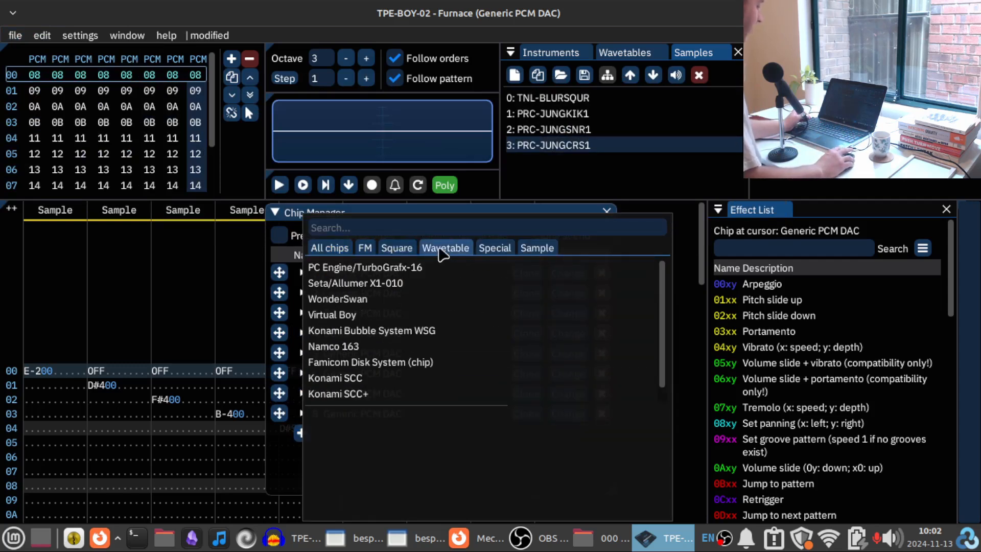
pyautogui.click(493, 250)
pyautogui.click(535, 248)
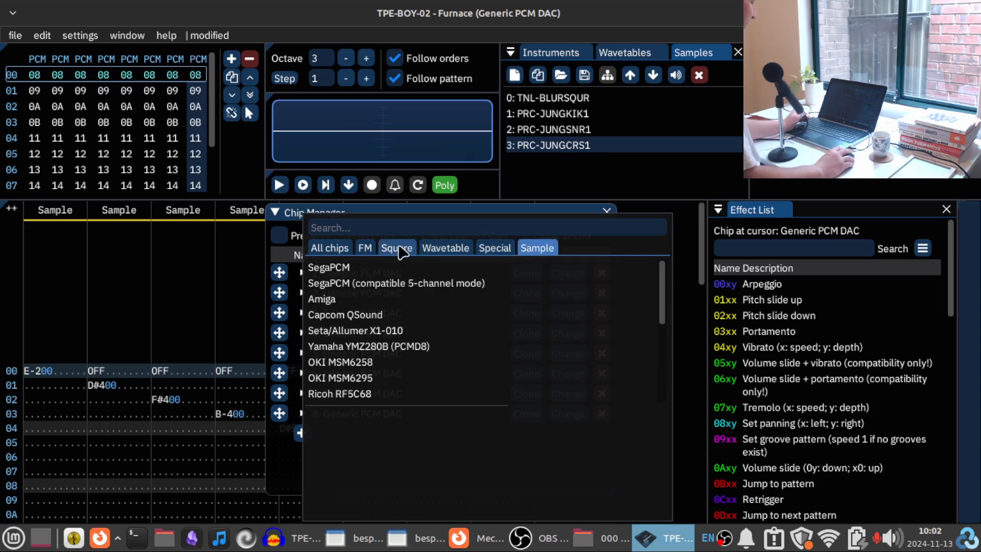
# Step: Revisit the Square, Wavetable, Special and full chip lists, and close the chip manager without adding a chip
pyautogui.click(397, 249)
pyautogui.click(446, 249)
pyautogui.click(493, 249)
pyautogui.click(330, 249)
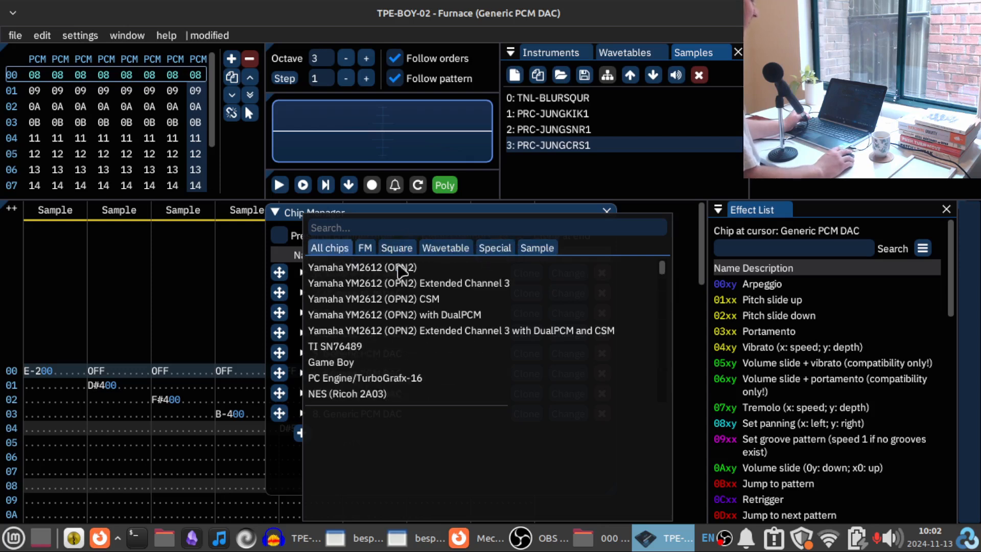
pyautogui.click(680, 220)
pyautogui.click(607, 211)
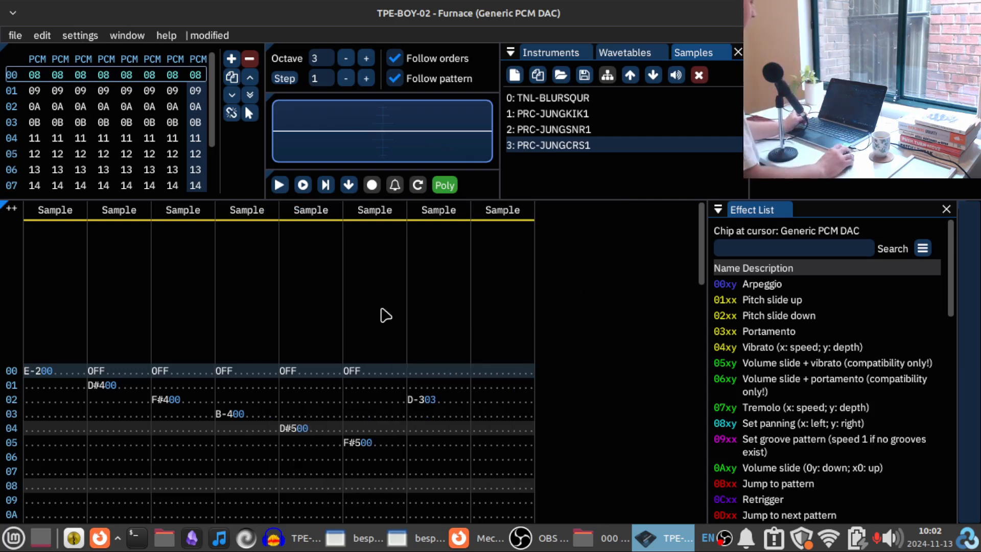
# Step: Step across row 00 of order 00 from the first channel to the fifth to show the separate sample channels
pyautogui.scroll(-3, 43, 383)
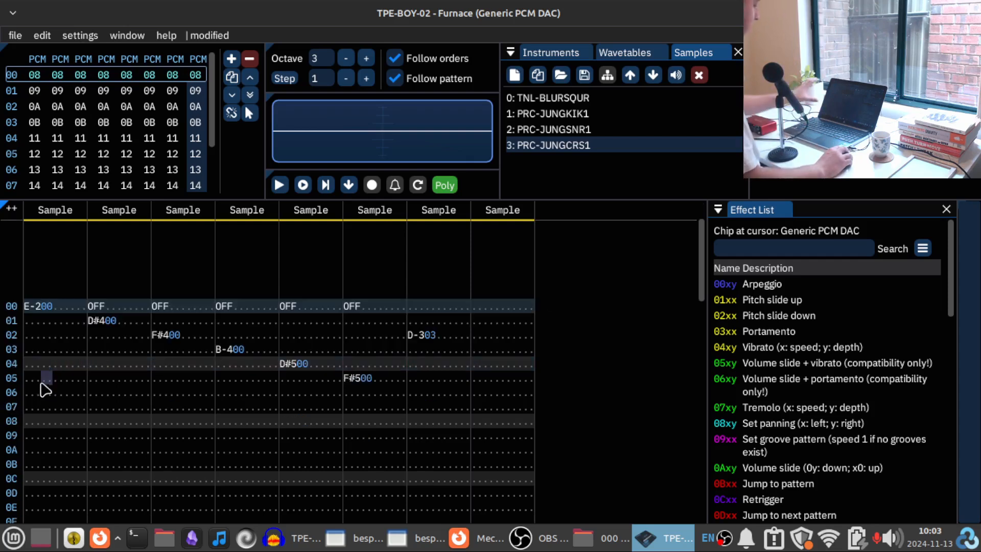
pyautogui.click(46, 308)
pyautogui.press('Right')
pyautogui.press('Right')
pyautogui.press('Right')
pyautogui.press('Right')
pyautogui.press('Right')
pyautogui.press('Right')
pyautogui.press('Right')
pyautogui.press('Right')
pyautogui.press('Right')
pyautogui.press('Right')
pyautogui.press('Right')
pyautogui.press('Right')
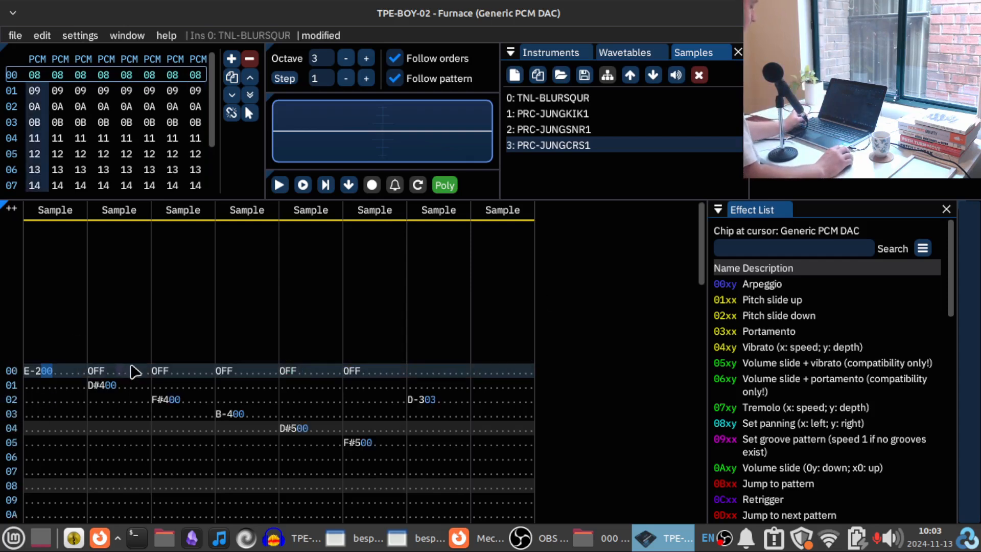
pyautogui.click(261, 371)
pyautogui.click(300, 372)
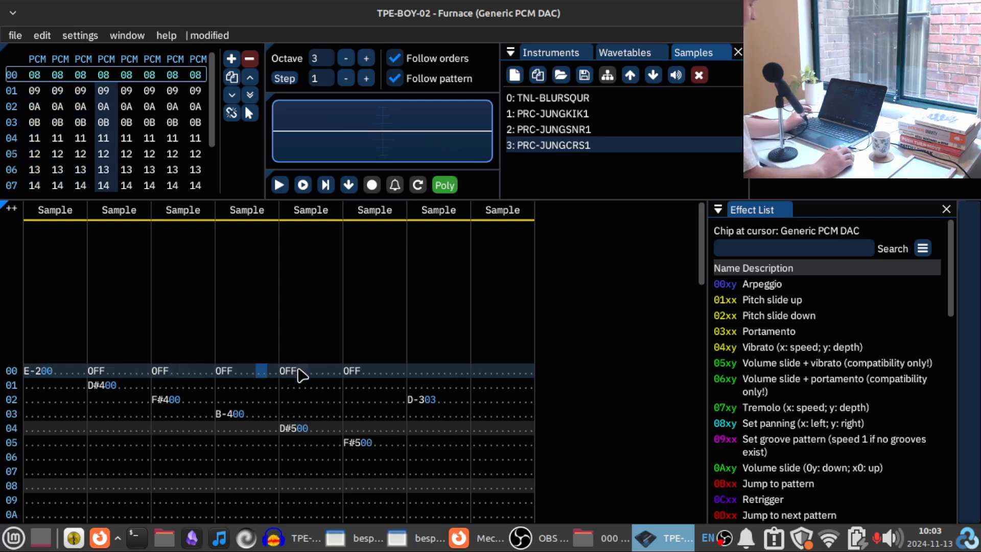
# Step: Examine how order 00 spreads its notes across the sample channels in the opening rows
pyautogui.scroll(-3, 373, 373)
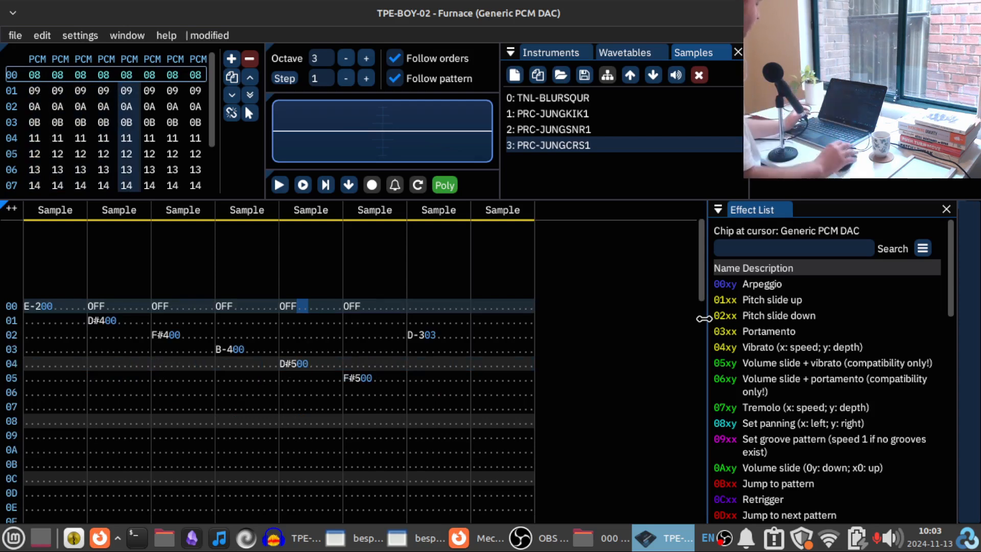
pyautogui.scroll(-2, 562, 361)
pyautogui.scroll(2, 551, 357)
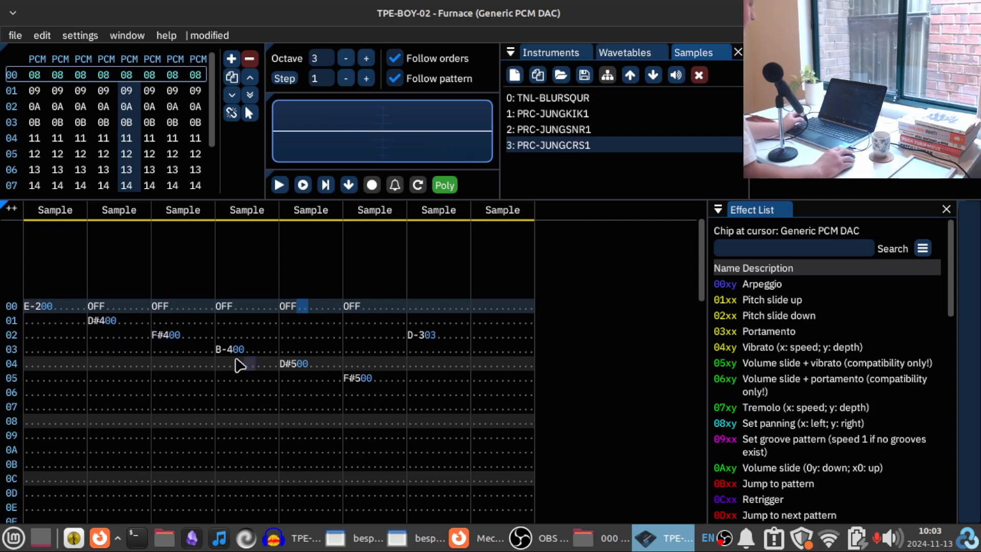
pyautogui.scroll(-3, 316, 393)
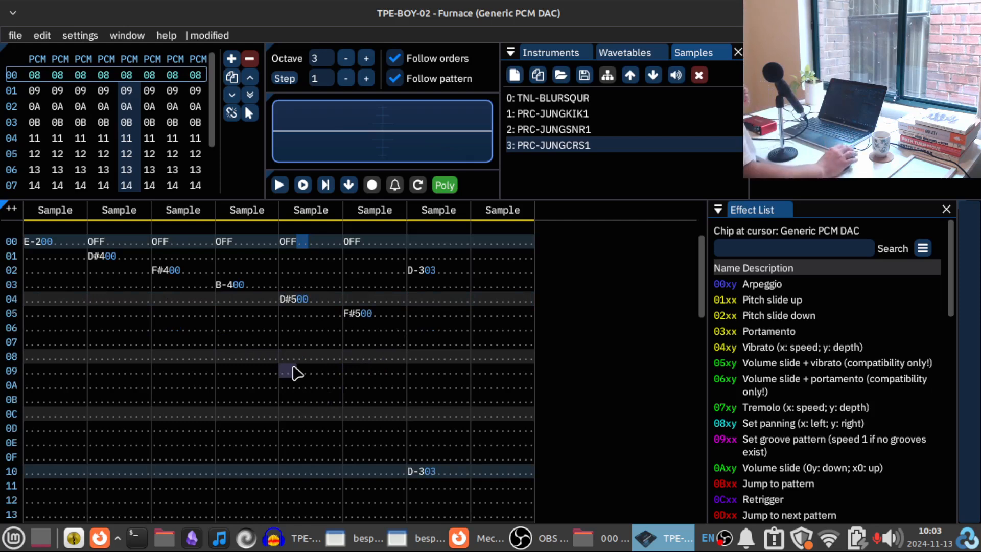
pyautogui.scroll(3, 285, 333)
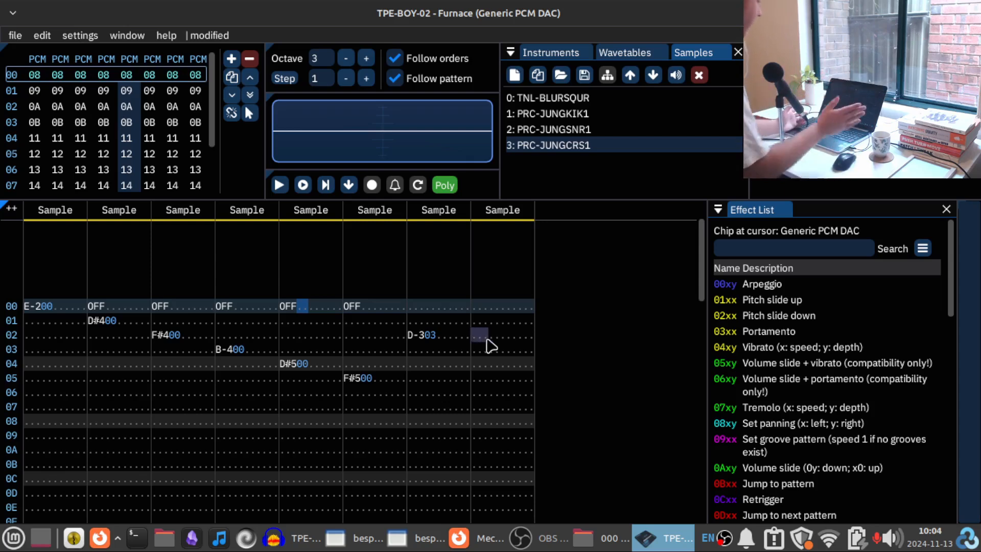
pyautogui.scroll(-3, 490, 346)
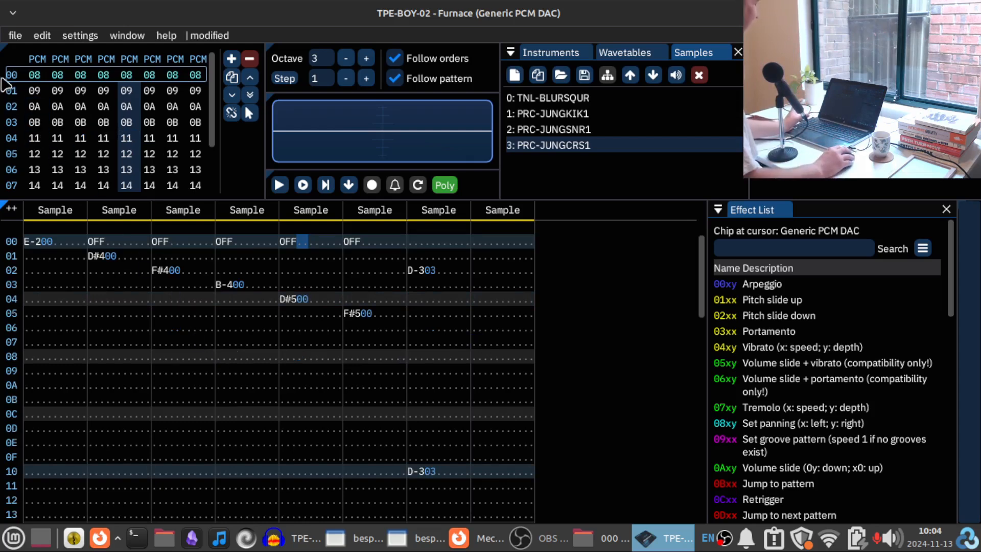
# Step: Go to order 01 and order 02, and examine the notes and pitch slides down to row 2E of order 02
pyautogui.click(11, 94)
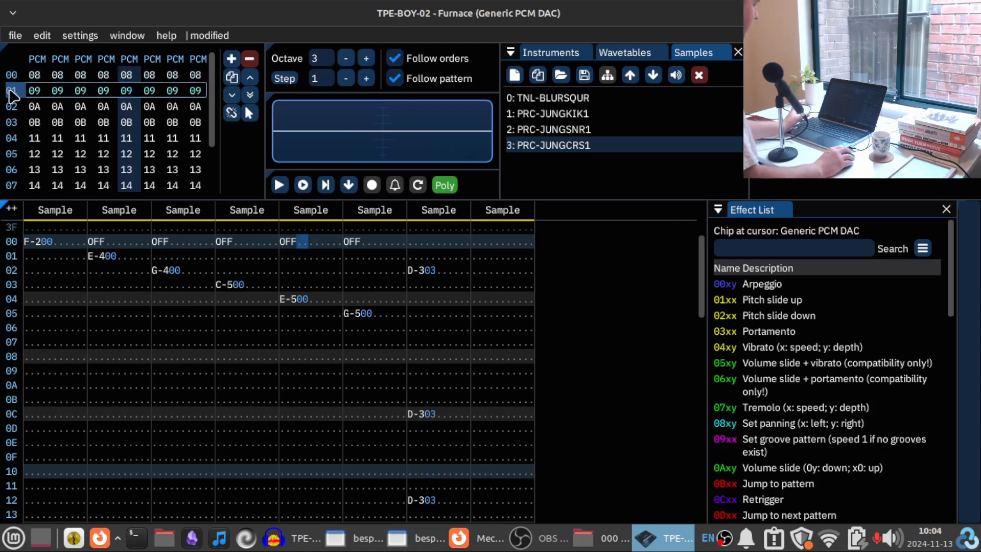
pyautogui.click(12, 108)
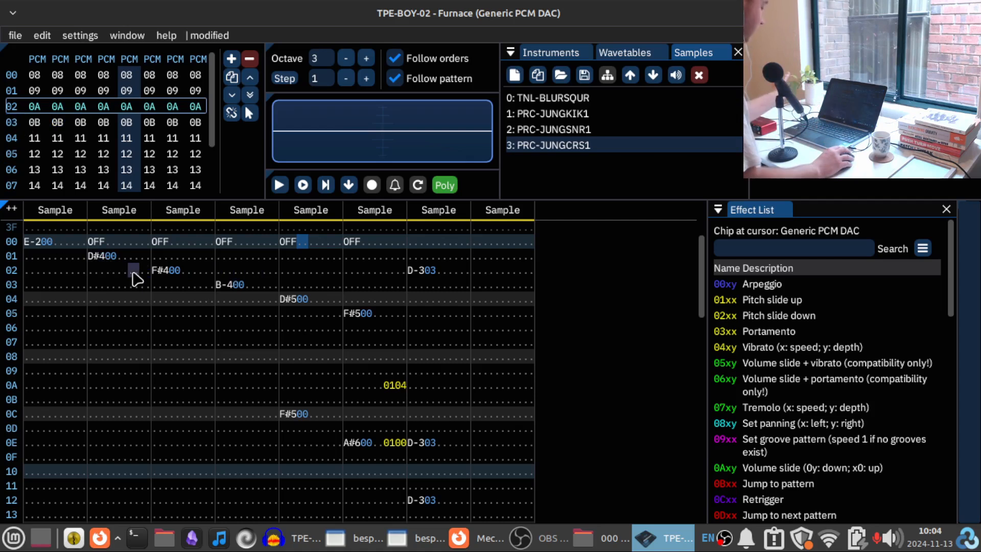
pyautogui.scroll(-3, 215, 286)
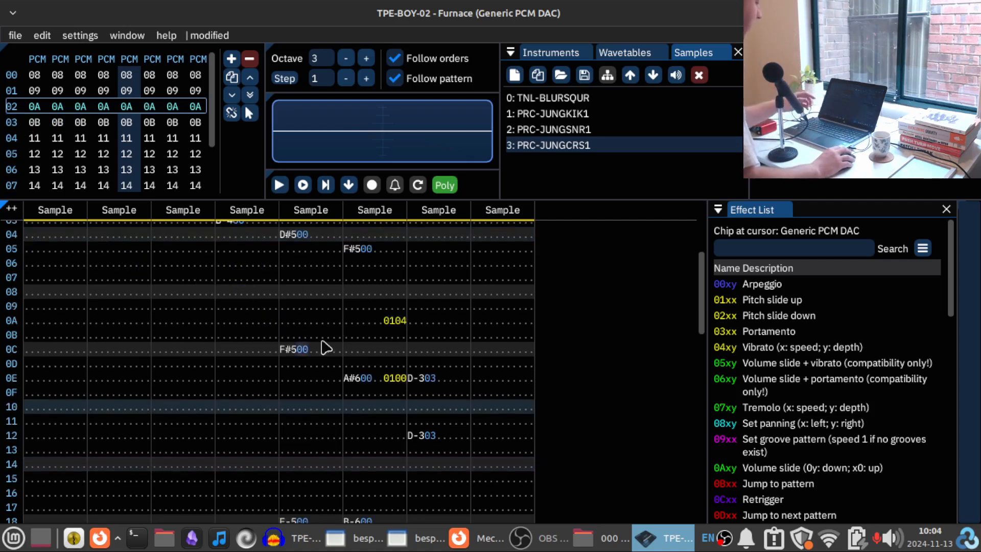
pyautogui.scroll(-3, 404, 320)
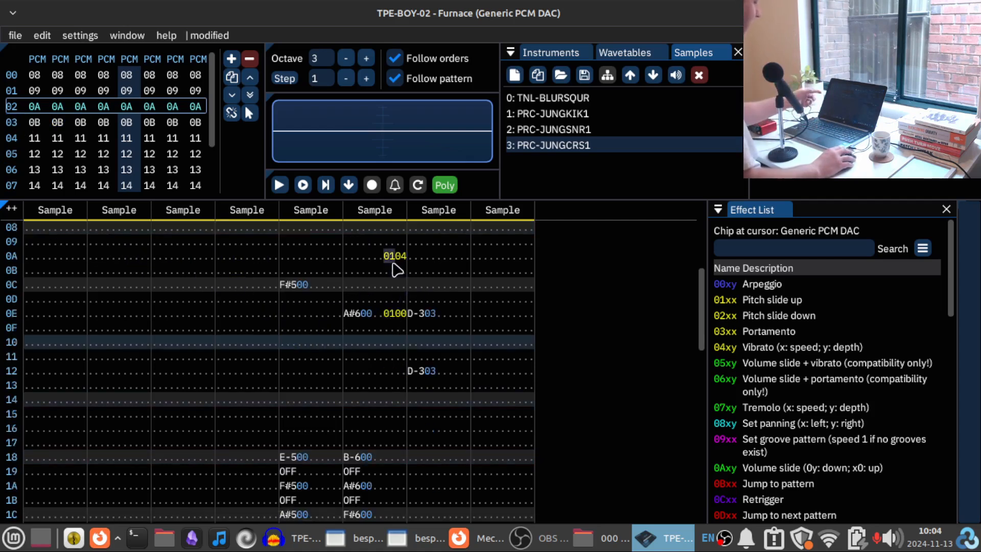
pyautogui.scroll(-9, 394, 324)
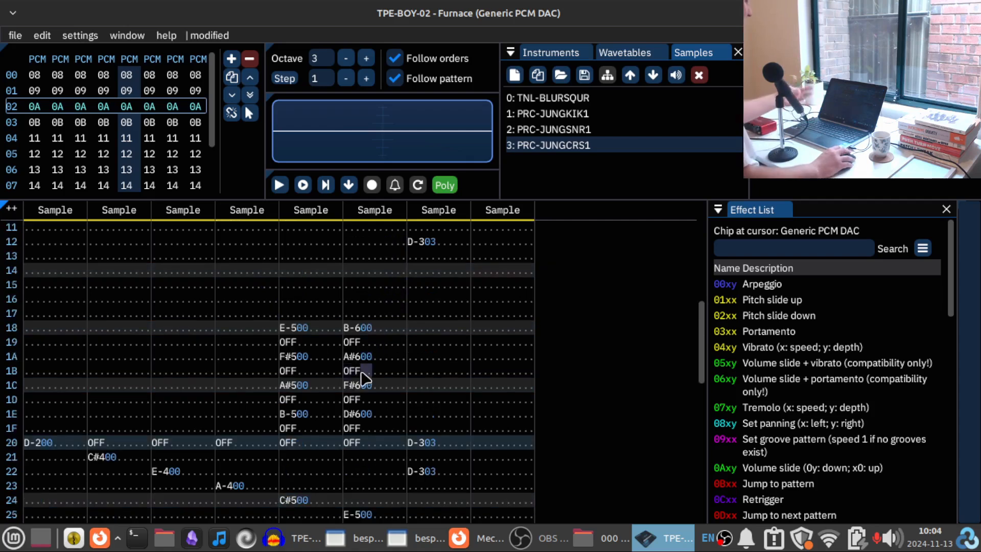
pyautogui.scroll(-3, 361, 393)
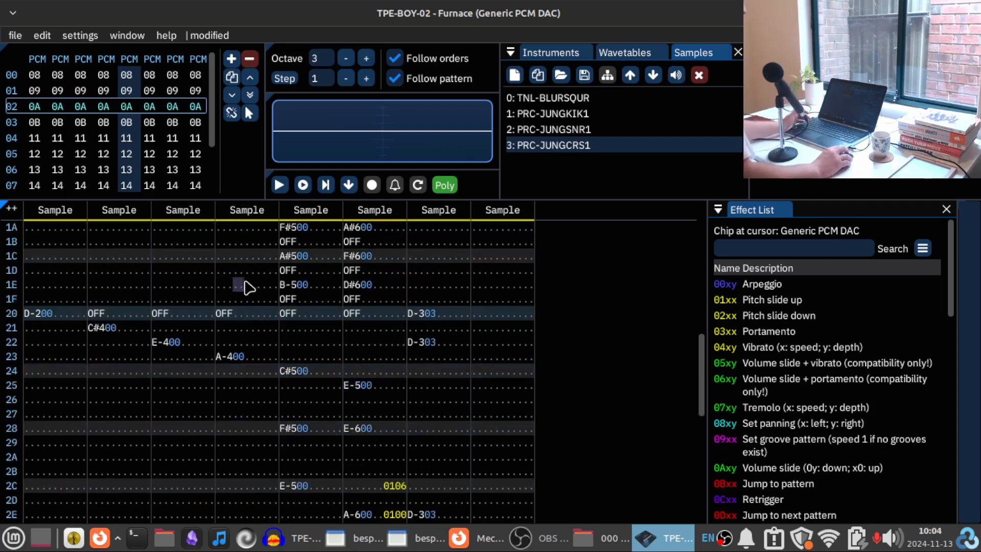
# Step: Play order 00 to hear all channels together, stop playback and return to the pattern's start
pyautogui.click(14, 77)
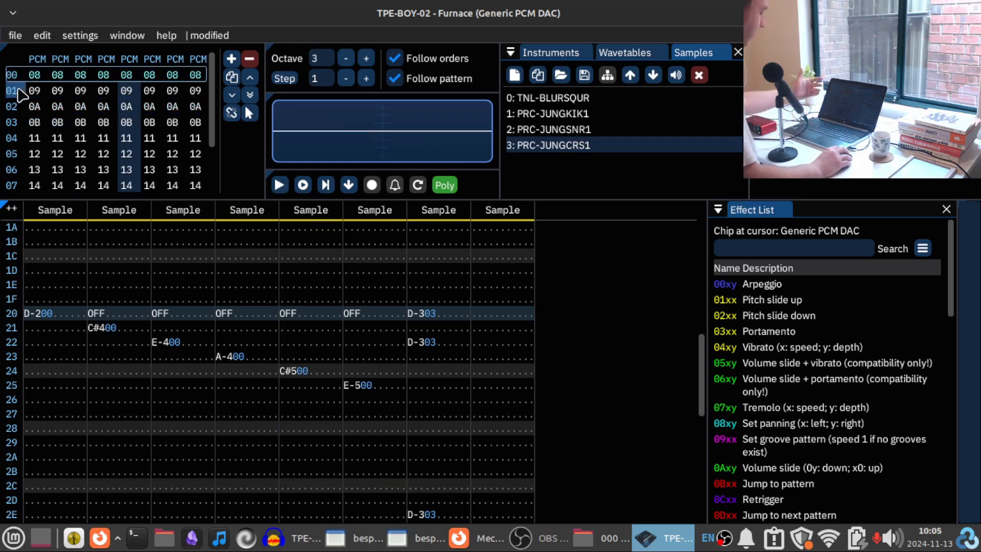
pyautogui.press('Return')
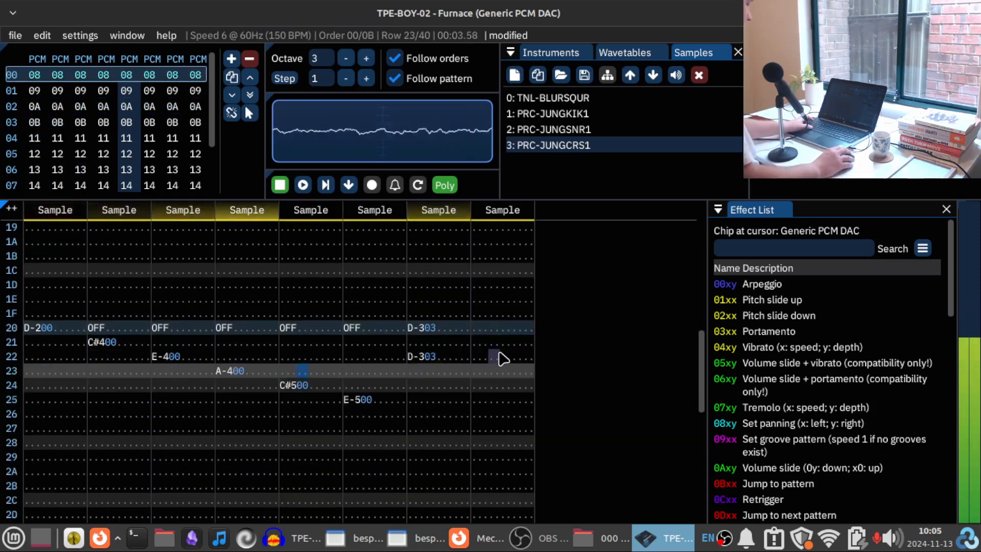
pyautogui.press('Return')
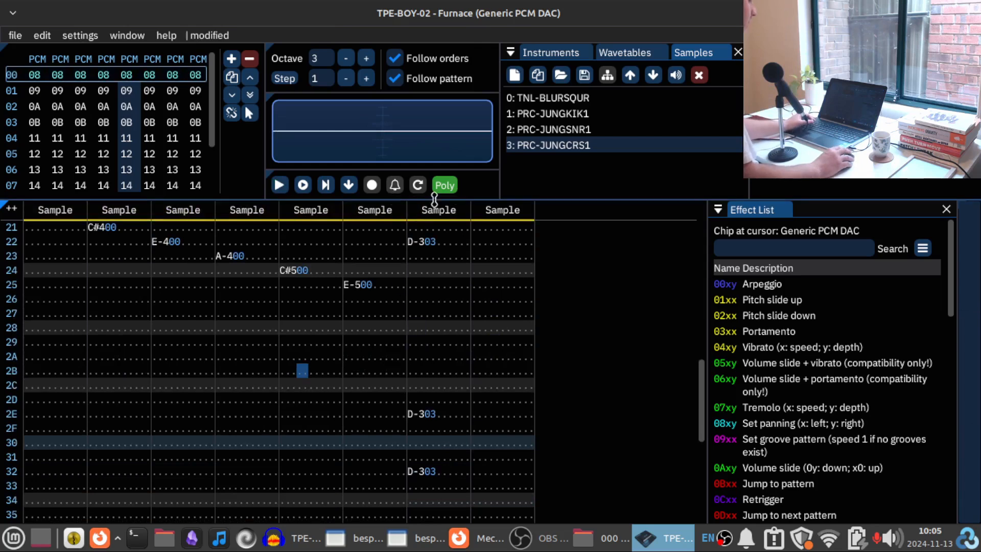
pyautogui.scroll(10, 392, 351)
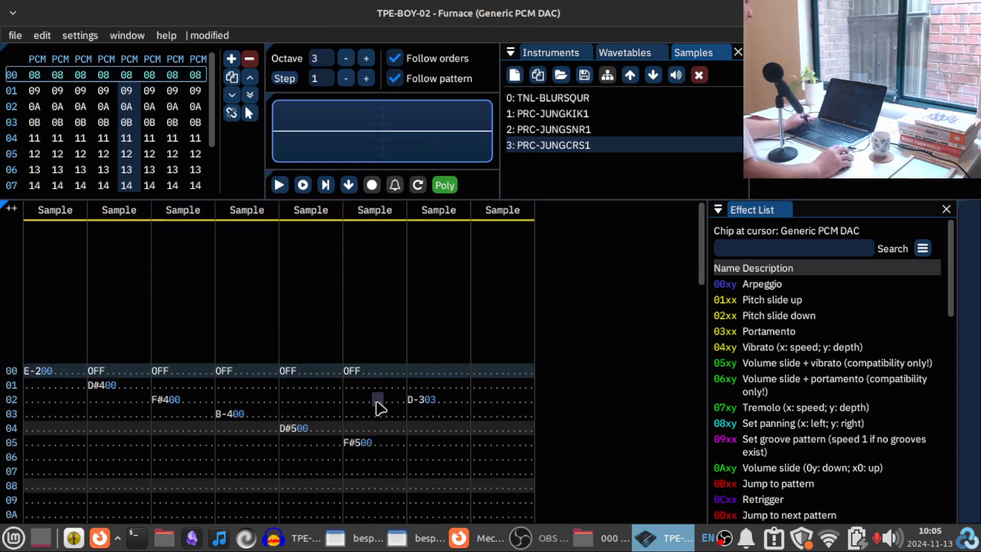
# Step: Mute the seventh and eighth channels, and play part of order 00 without them
pyautogui.click(439, 210)
pyautogui.click(503, 210)
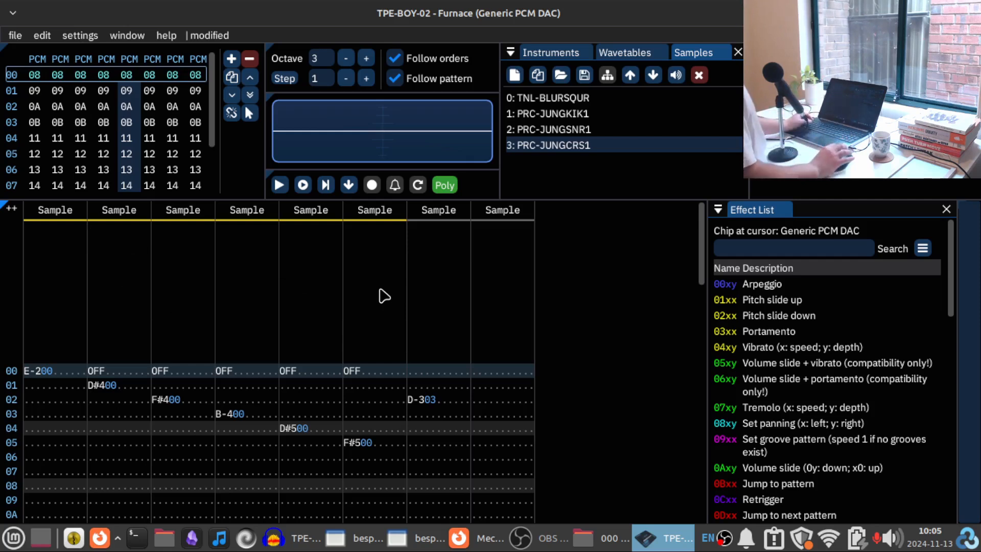
pyautogui.press('Return')
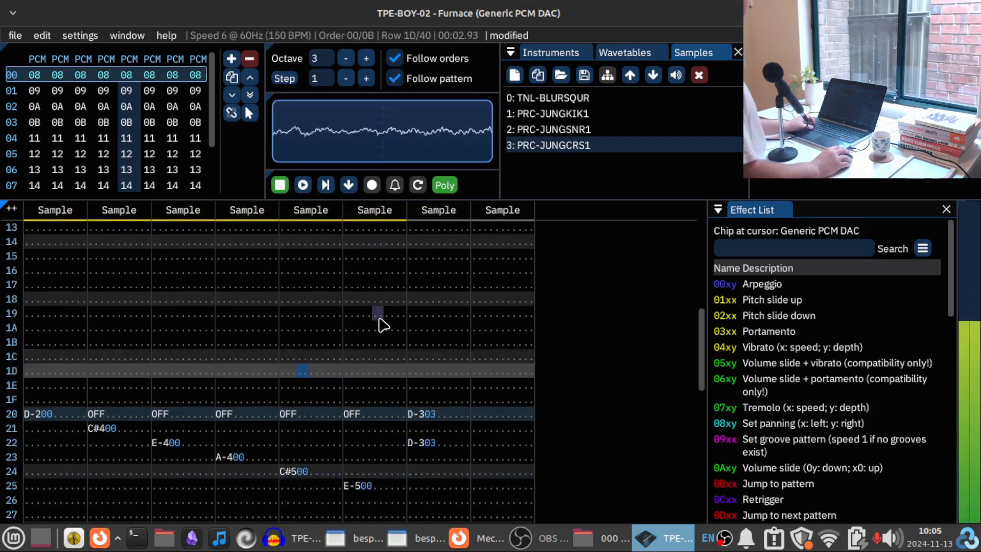
pyautogui.press('Return')
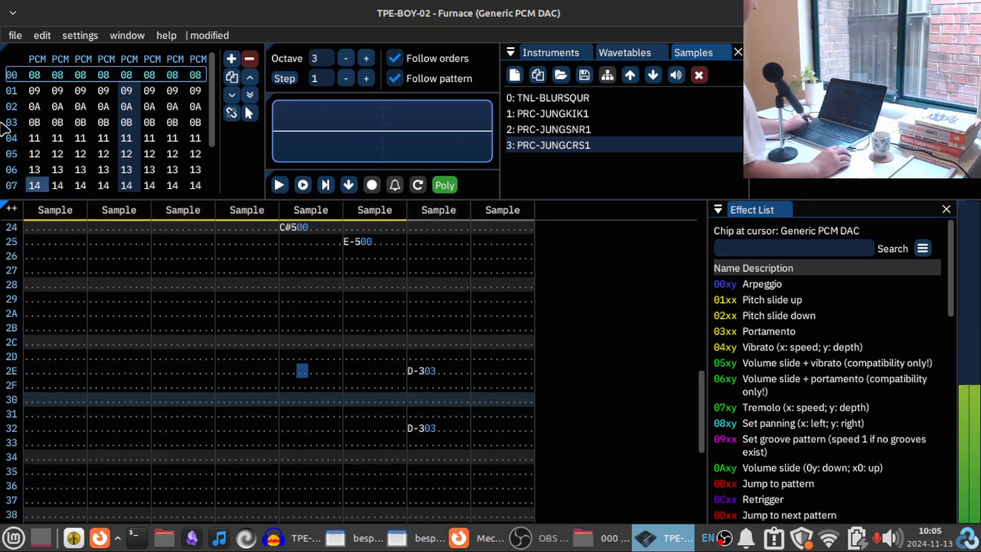
# Step: Play from order 03 into order 04 with the last two channels muted, and stop playback
pyautogui.click(10, 122)
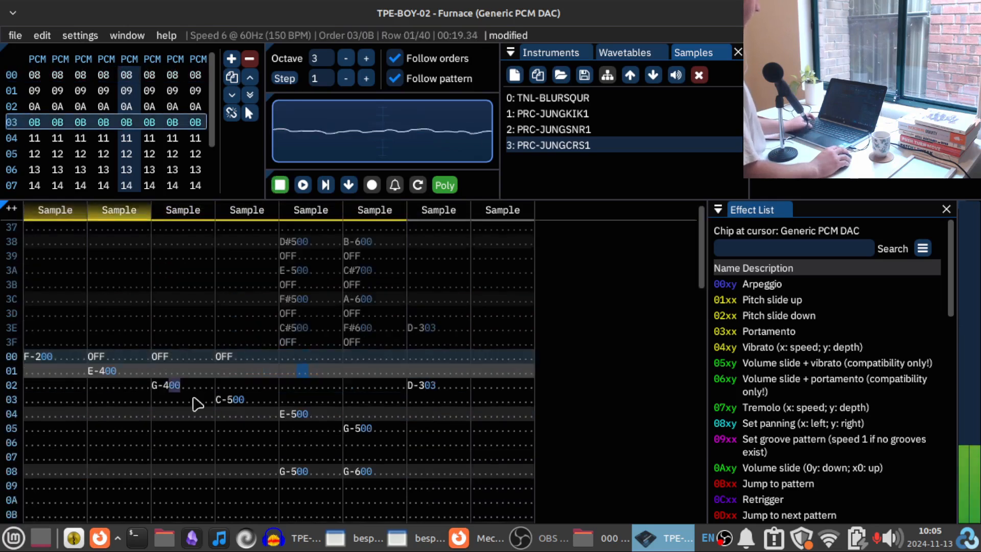
pyautogui.press('Return')
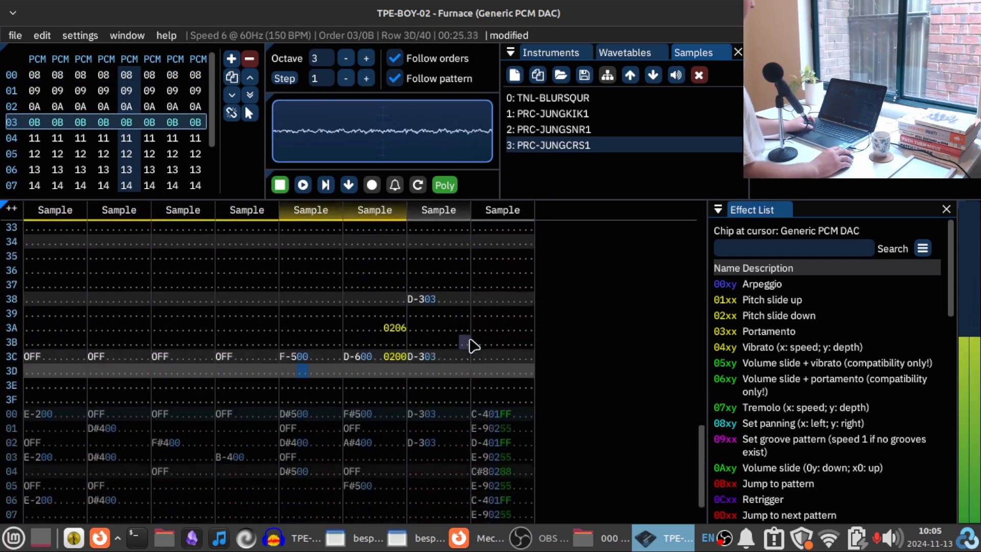
pyautogui.press('Return')
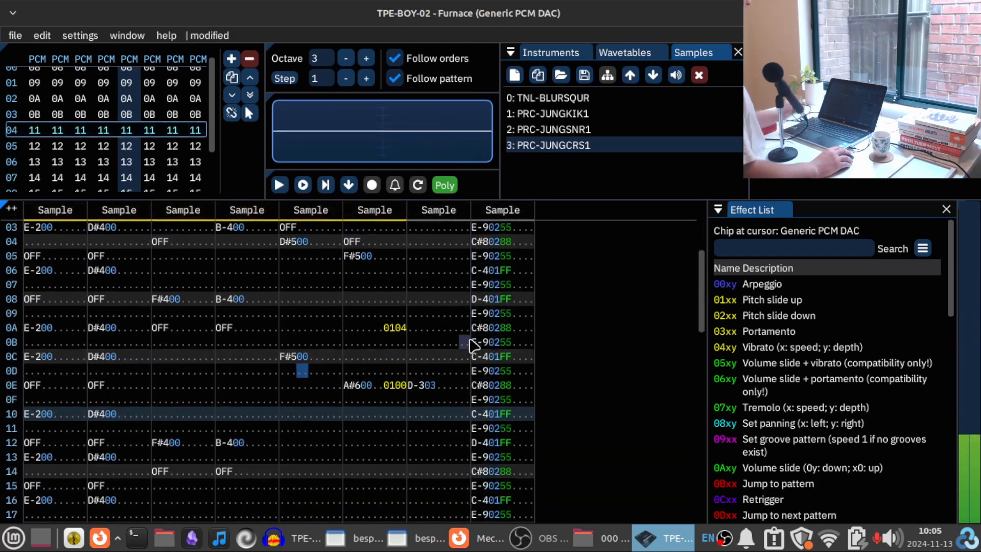
# Step: Play the opening rows of order 04, stop, and solo the seventh channel at the pattern's start
pyautogui.scroll(4, 389, 357)
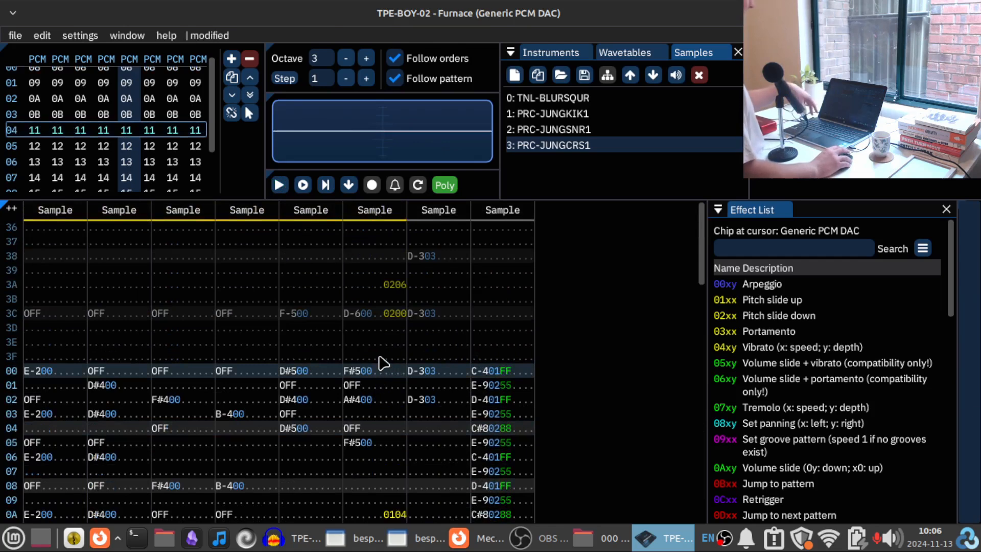
pyautogui.scroll(-2, 382, 399)
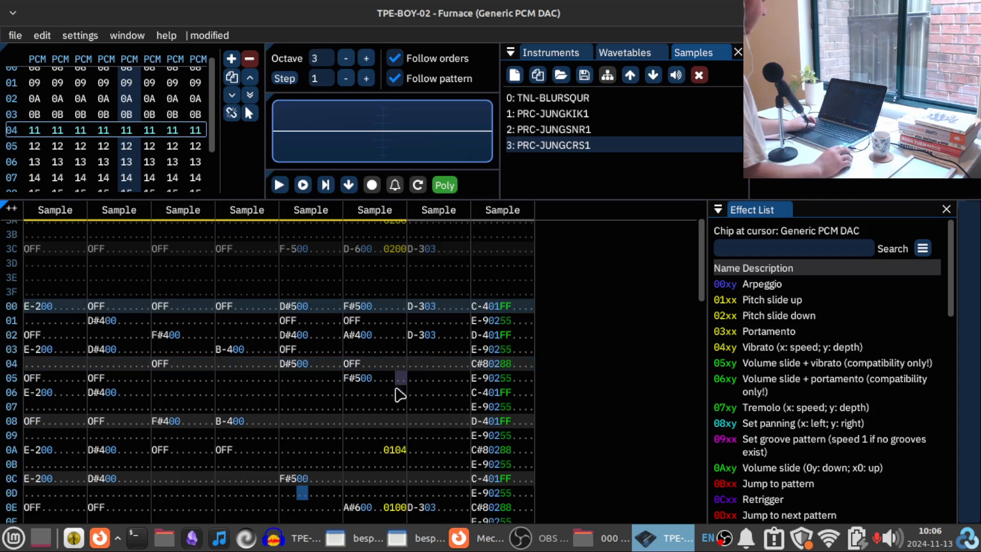
pyautogui.press('Return')
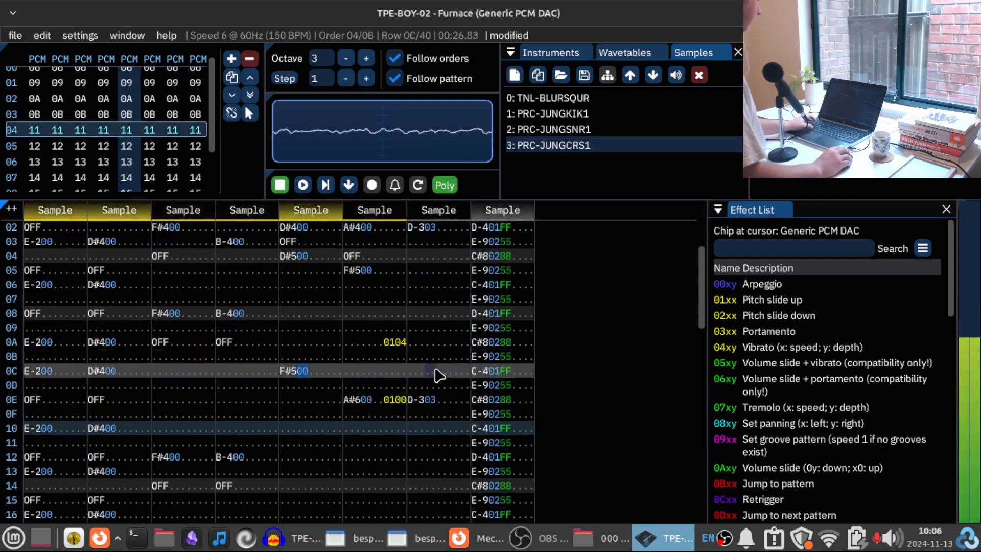
pyautogui.press('Return')
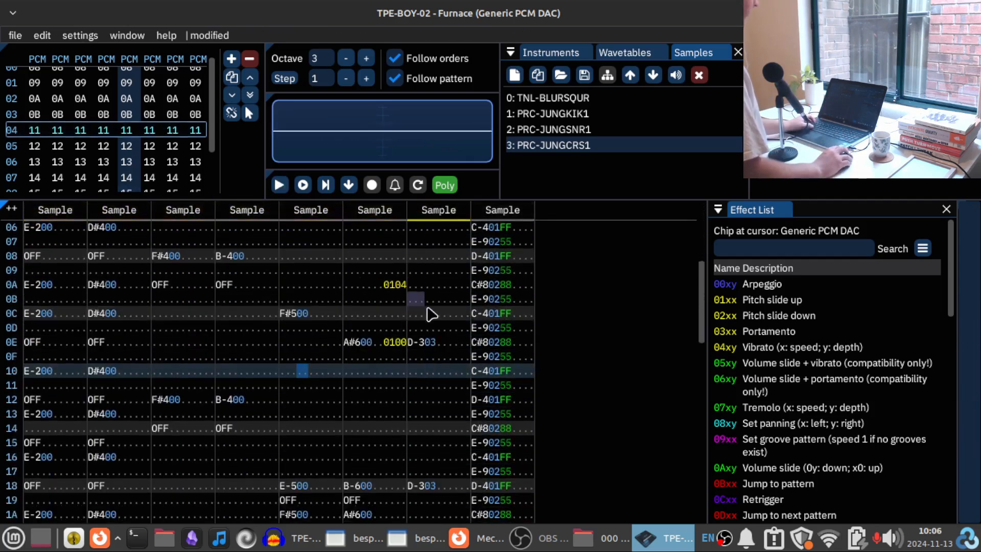
pyautogui.scroll(6, 432, 307)
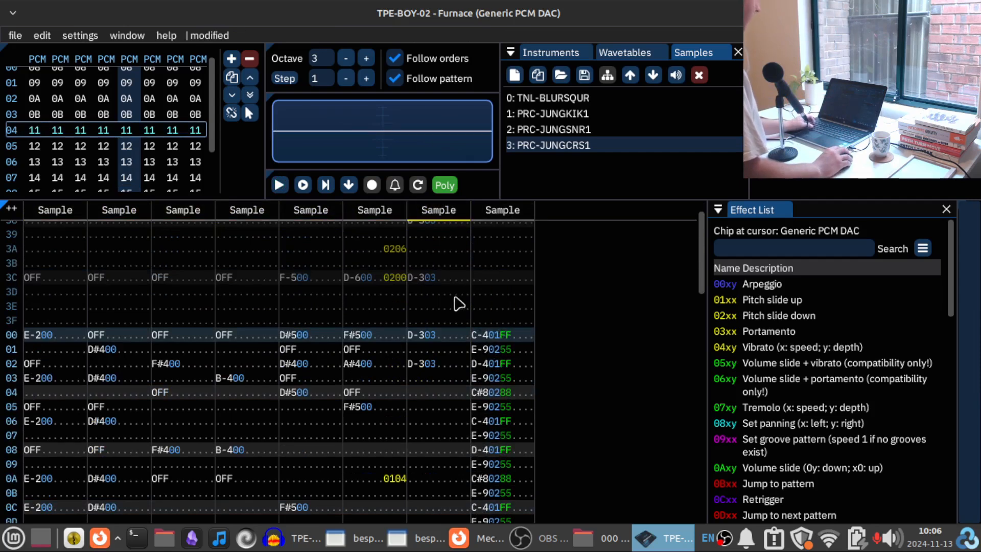
# Step: Play order 04 with the seventh channel soloed, play on into order 05 with only the eighth channel, and stop
pyautogui.press('Return')
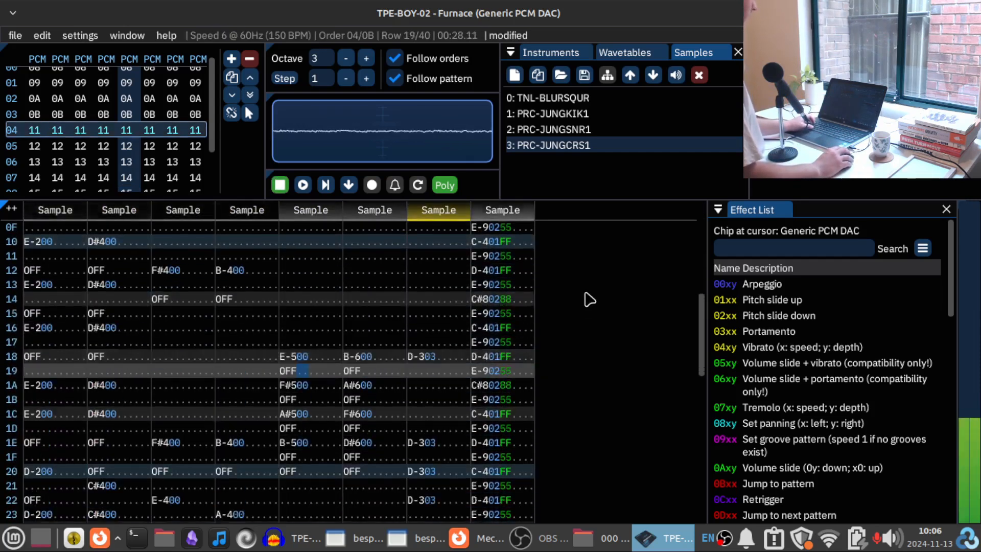
pyautogui.press('Return')
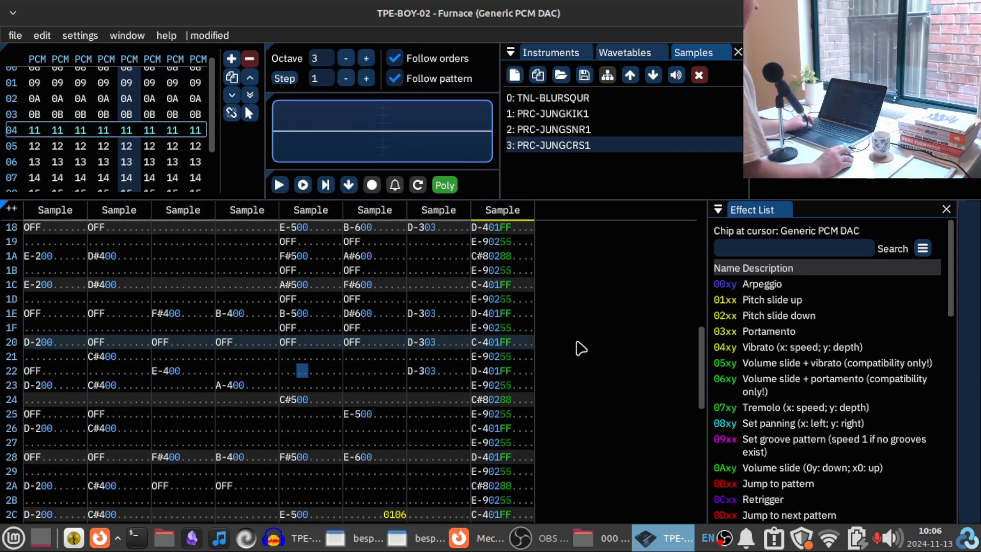
pyautogui.press('Return')
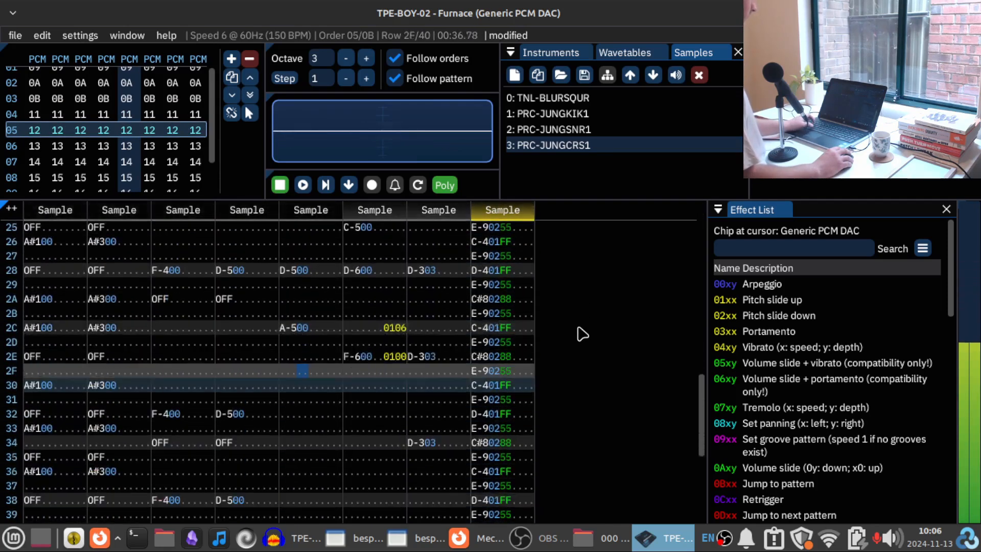
pyautogui.press('Return')
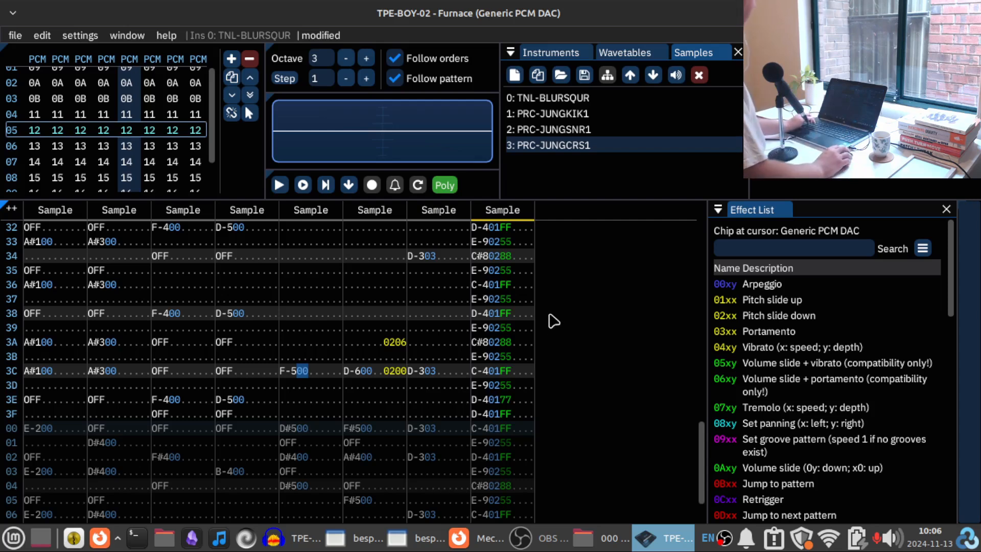
# Step: Examine the audio export options for multiple files, one per channel, and leave without exporting
pyautogui.click(14, 36)
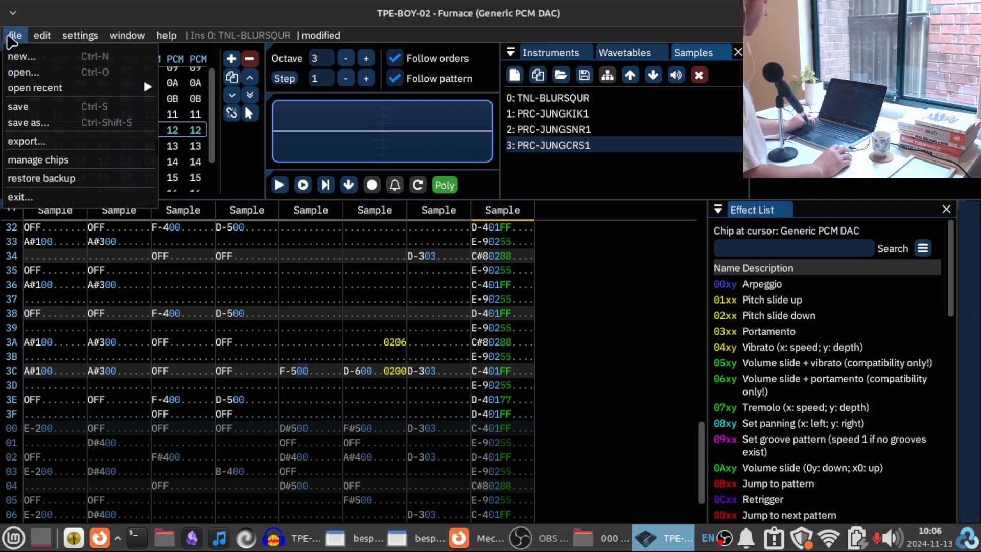
pyautogui.click(54, 139)
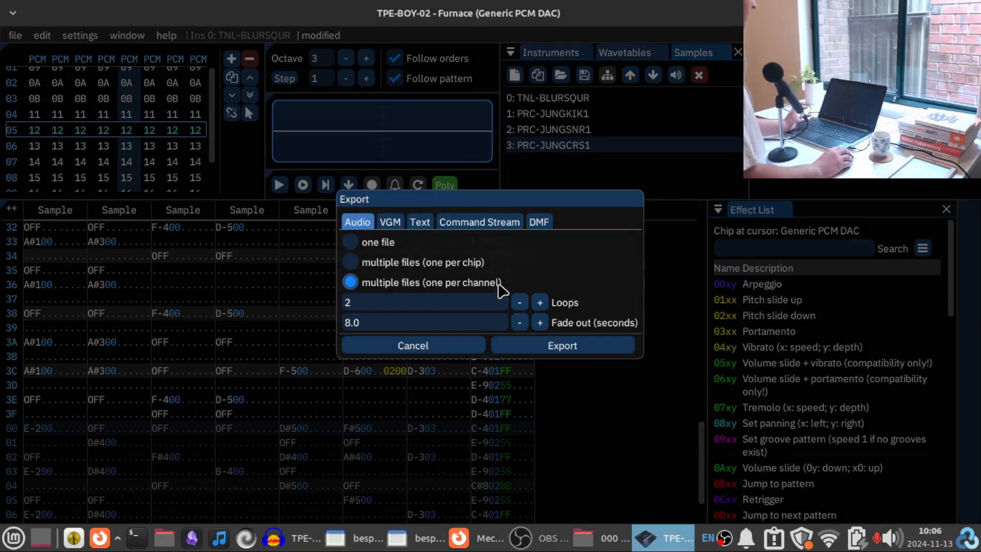
pyautogui.click(447, 351)
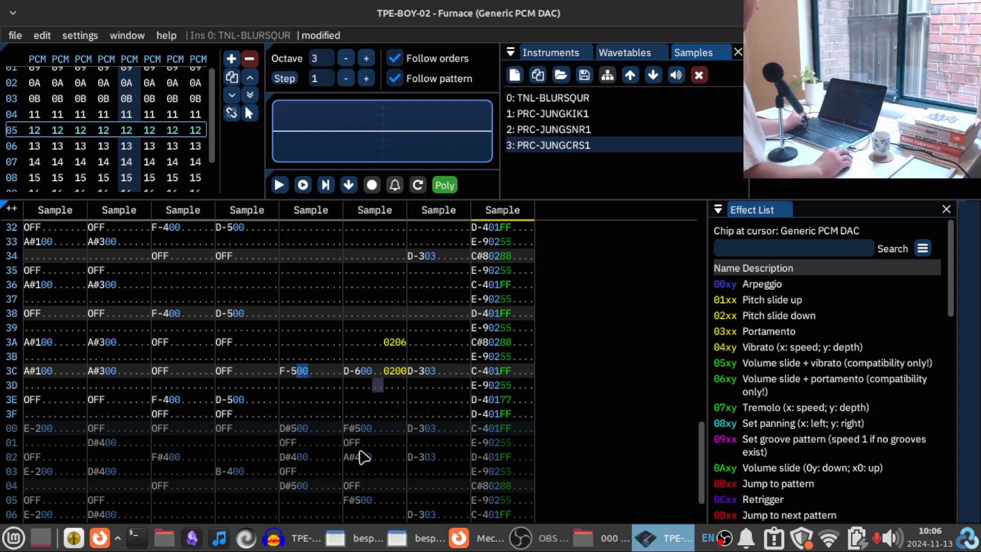
# Step: Switch to the TPE-BOY-02 Bespoke patch and examine the pulse button, pulse train and the eight sample players holding the channel files
pyautogui.hotkey('alt', 'Tab')
pyautogui.scroll(5, 800, 294)
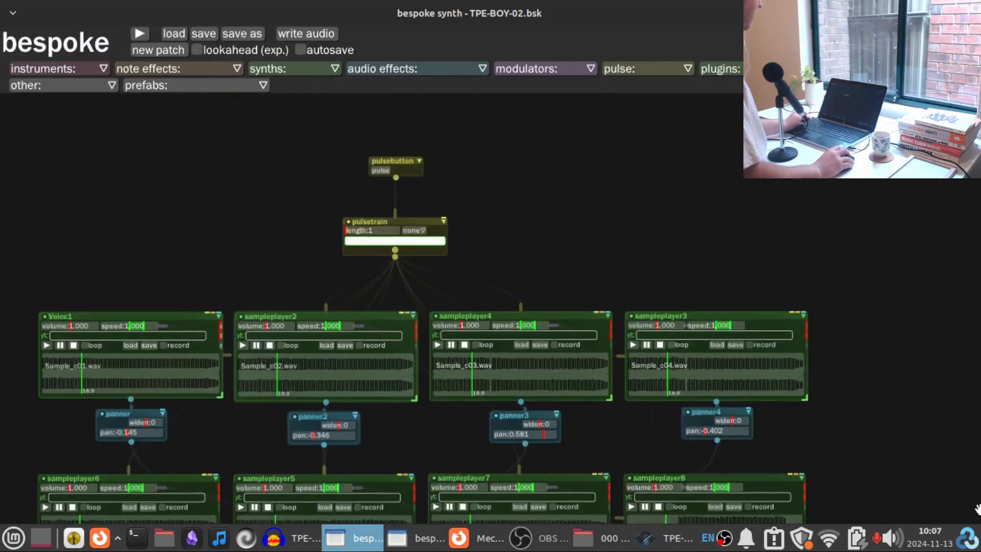
pyautogui.moveTo(642, 222); pyautogui.dragTo(661, 224)
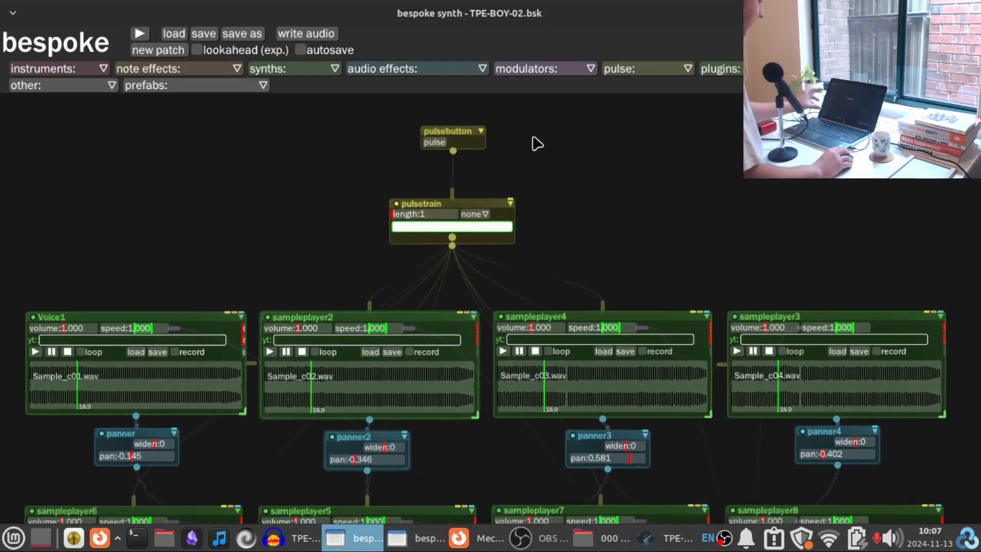
pyautogui.scroll(-4, 547, 190)
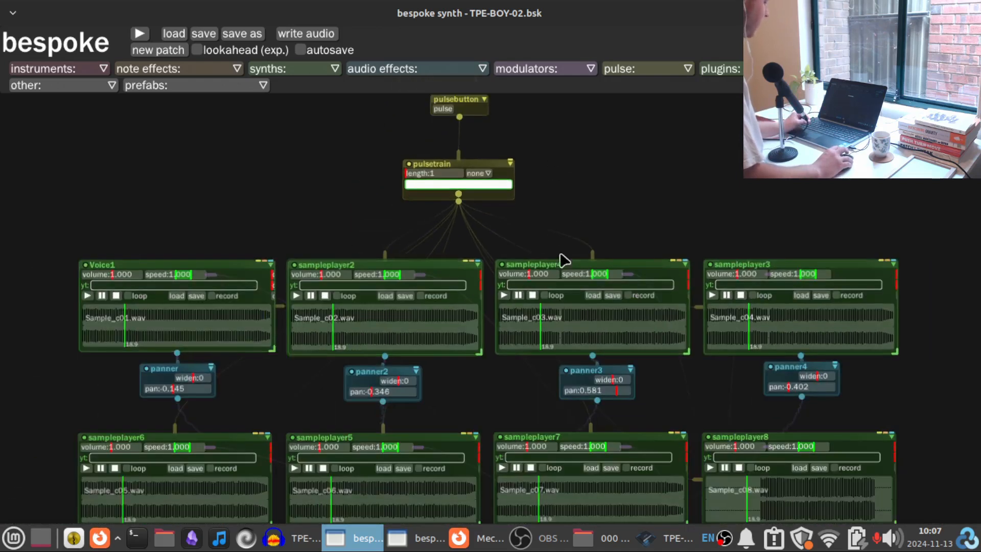
pyautogui.moveTo(509, 392); pyautogui.dragTo(540, 348)
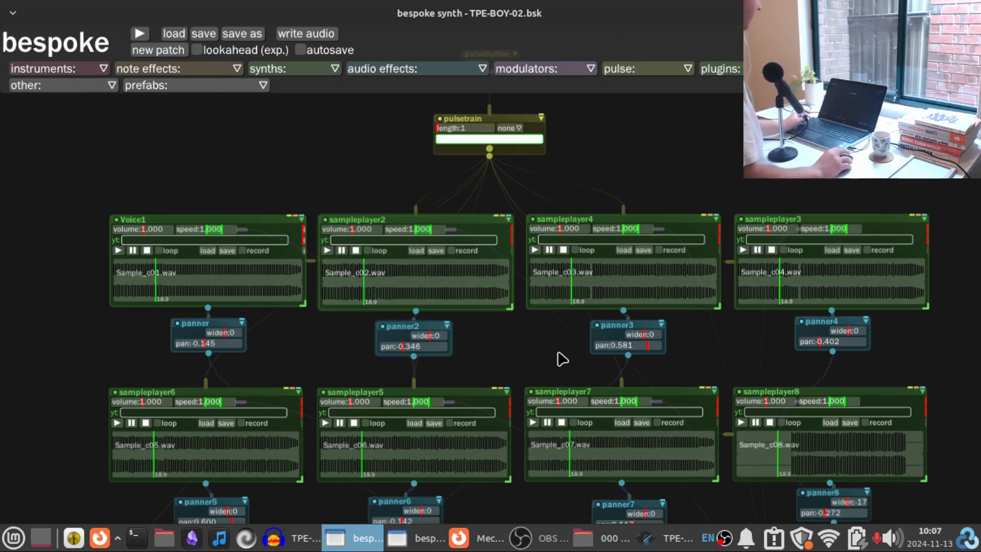
pyautogui.scroll(-3, 543, 340)
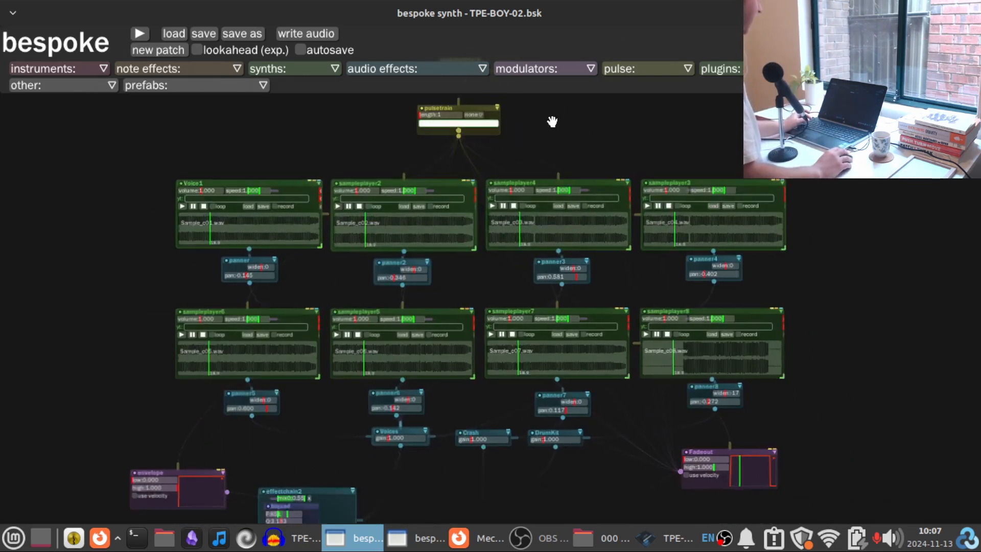
pyautogui.scroll(4, 541, 177)
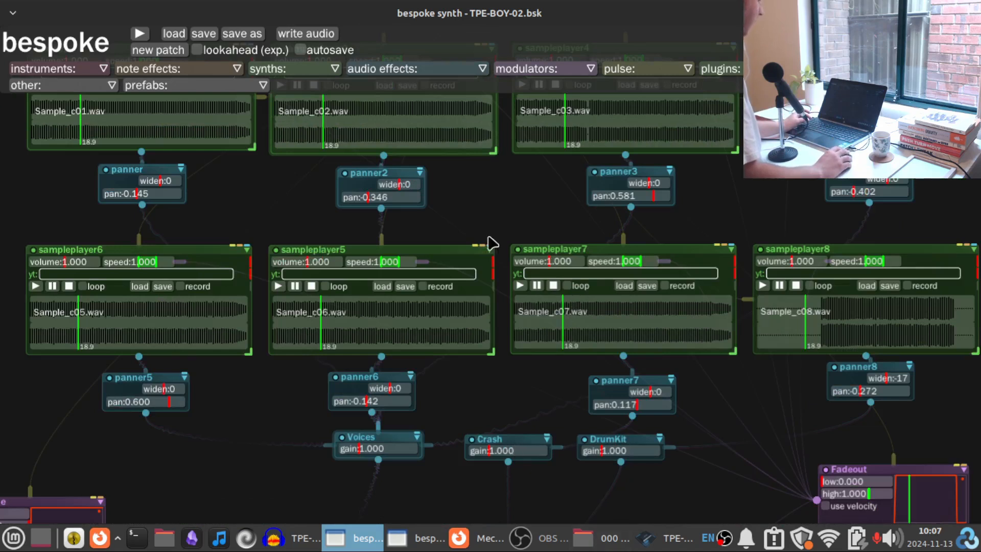
# Step: Examine the panner below each sample player and how the panners feed the Voices, Crash and DrumKit gain modules
pyautogui.scroll(-2, 488, 243)
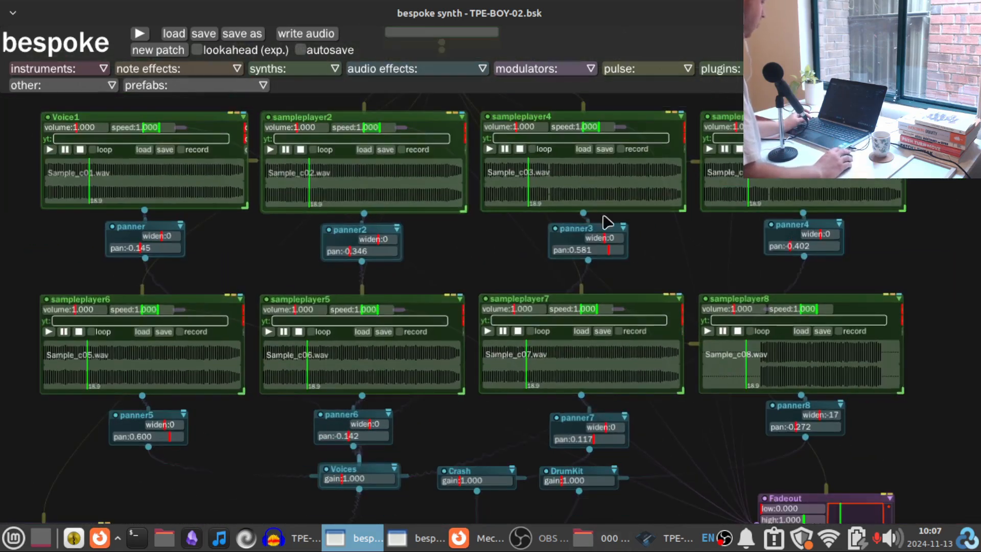
pyautogui.scroll(-2, 571, 367)
pyautogui.scroll(5, 587, 383)
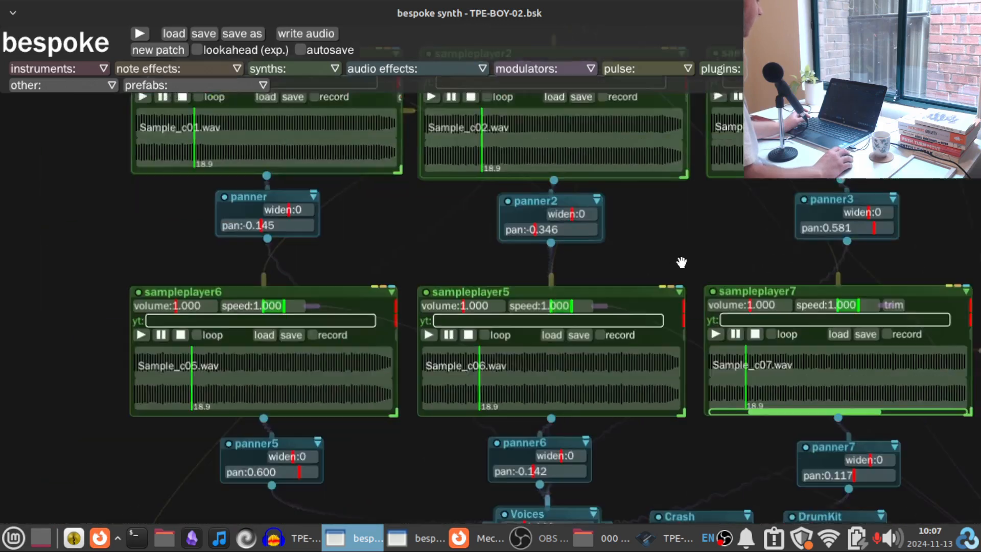
pyautogui.moveTo(681, 262); pyautogui.dragTo(688, 256)
pyautogui.moveTo(412, 265); pyautogui.dragTo(414, 189)
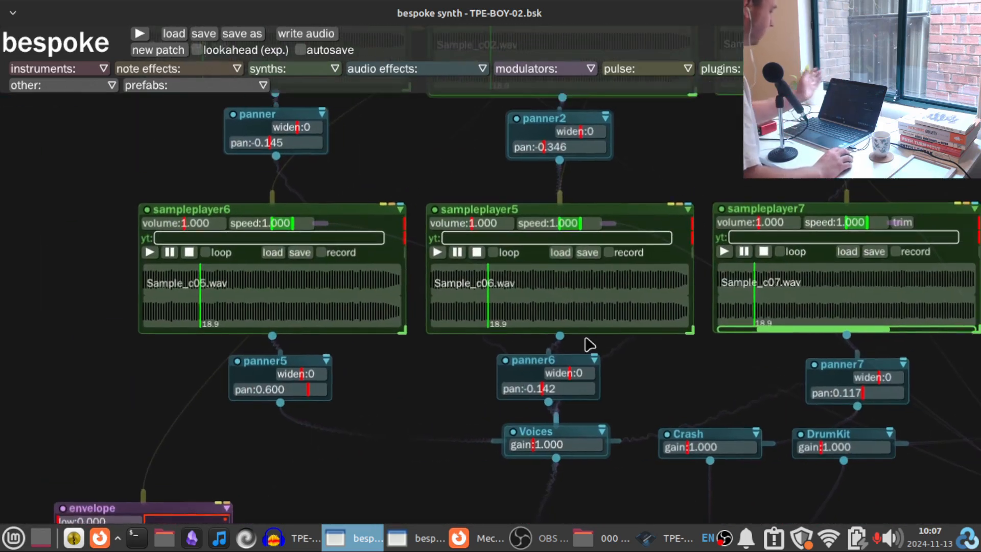
# Step: Return to the pulse button, trigger a pulse and start playback of all the sample players
pyautogui.moveTo(655, 400); pyautogui.dragTo(428, 468)
pyautogui.moveTo(483, 219); pyautogui.dragTo(468, 472)
pyautogui.moveTo(264, 181); pyautogui.dragTo(323, 261)
pyautogui.scroll(-2, 322, 224)
pyautogui.scroll(4, 350, 184)
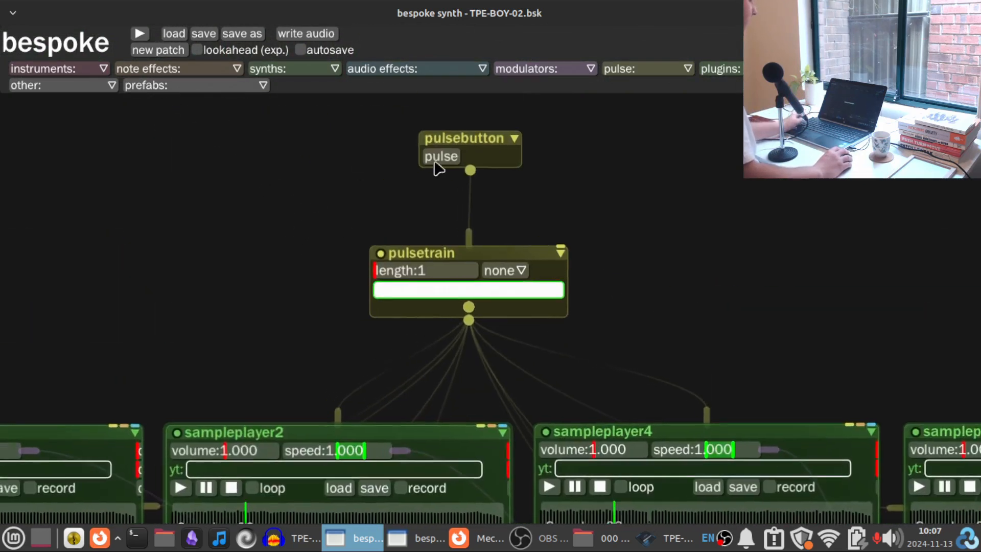
pyautogui.moveTo(349, 184); pyautogui.dragTo(371, 156)
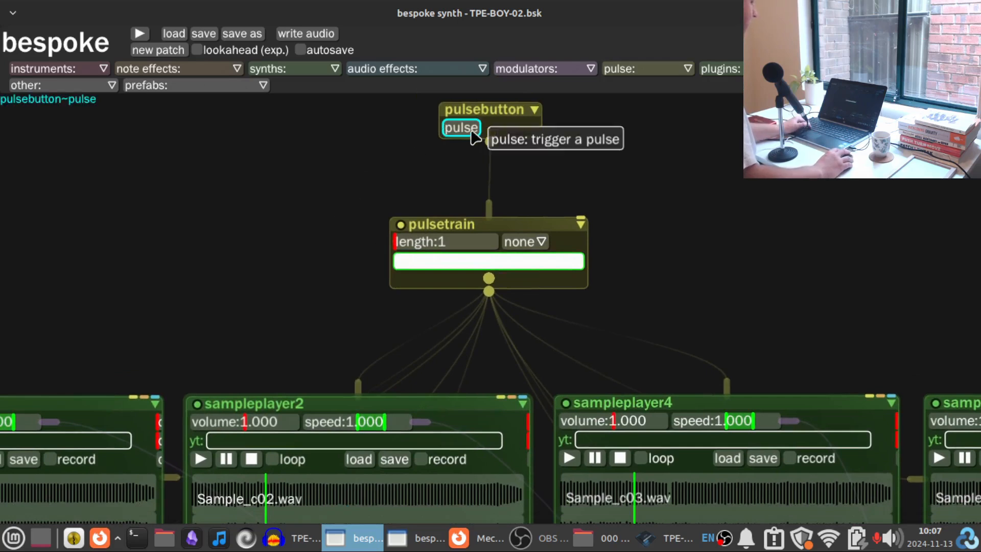
pyautogui.click(462, 129)
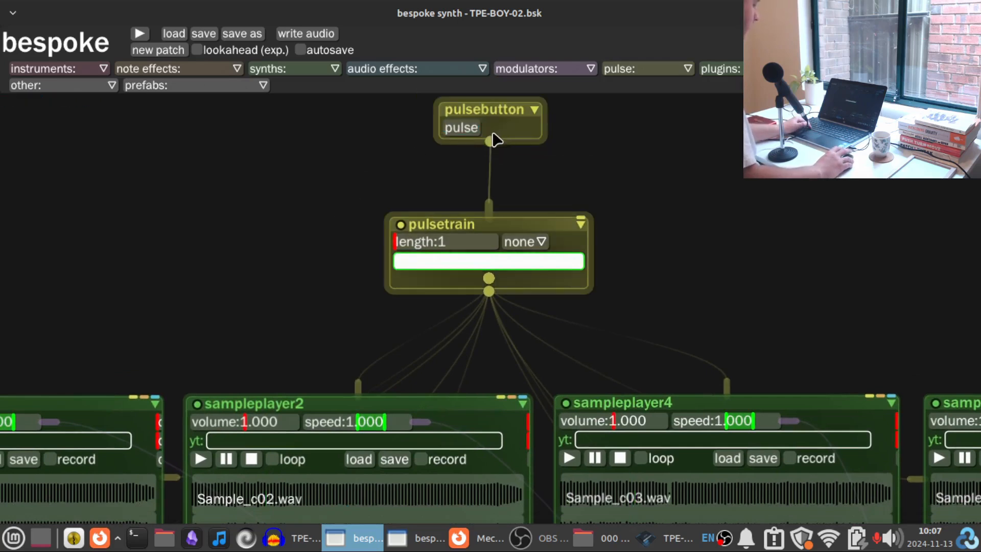
pyautogui.hotkey('shift', 'p')
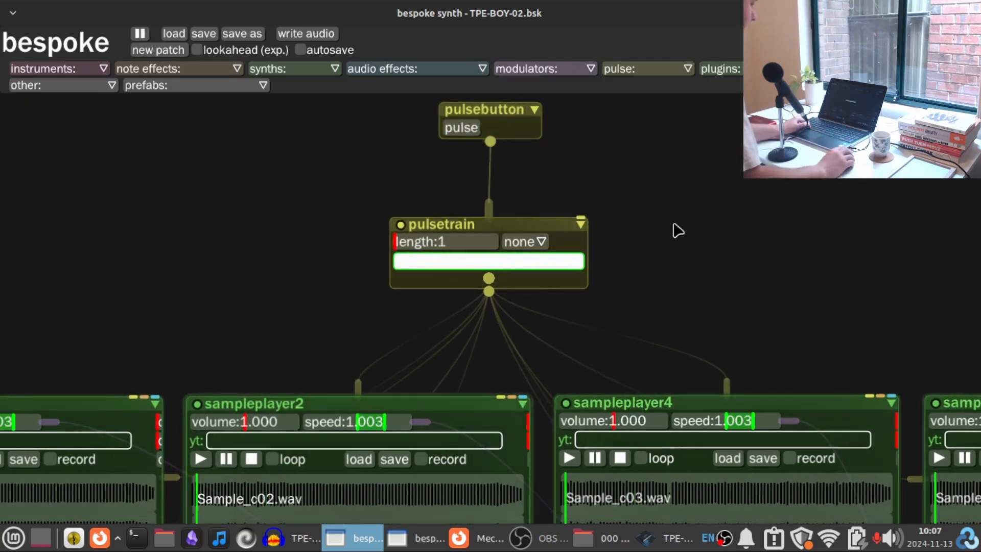
# Step: Trigger the pulse again to restart the samples together, and pause the patch
pyautogui.moveTo(714, 322); pyautogui.dragTo(690, 326)
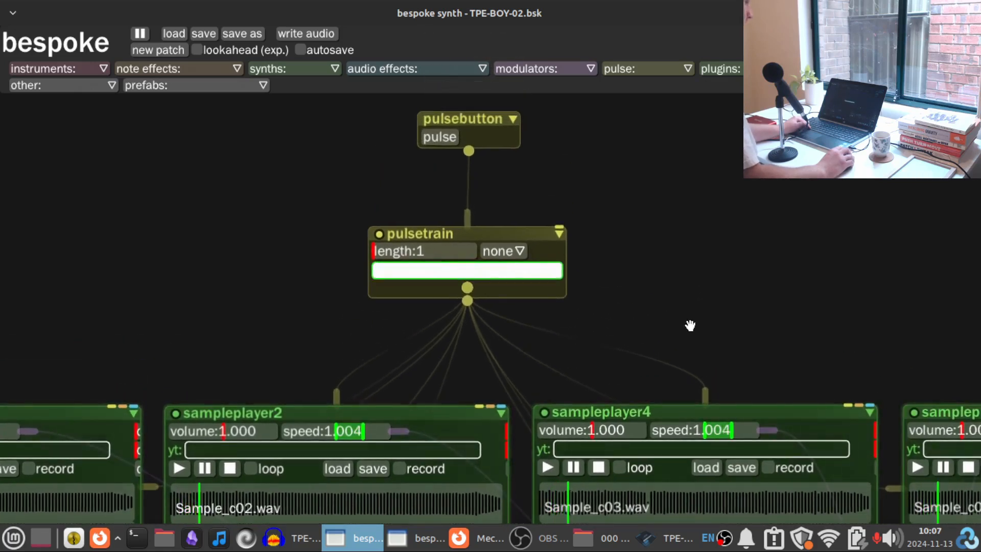
pyautogui.click(439, 136)
pyautogui.scroll(-3, 260, 228)
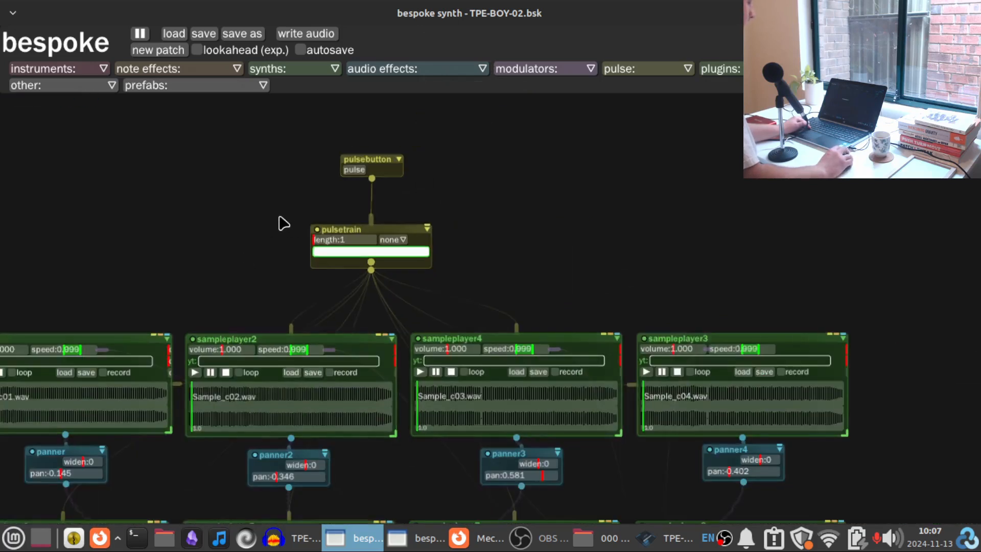
pyautogui.press('space')
# Step: Follow the signal from the sample players through the panners and examine the Voices, Crash and DrumKit gains
pyautogui.scroll(-5, 707, 234)
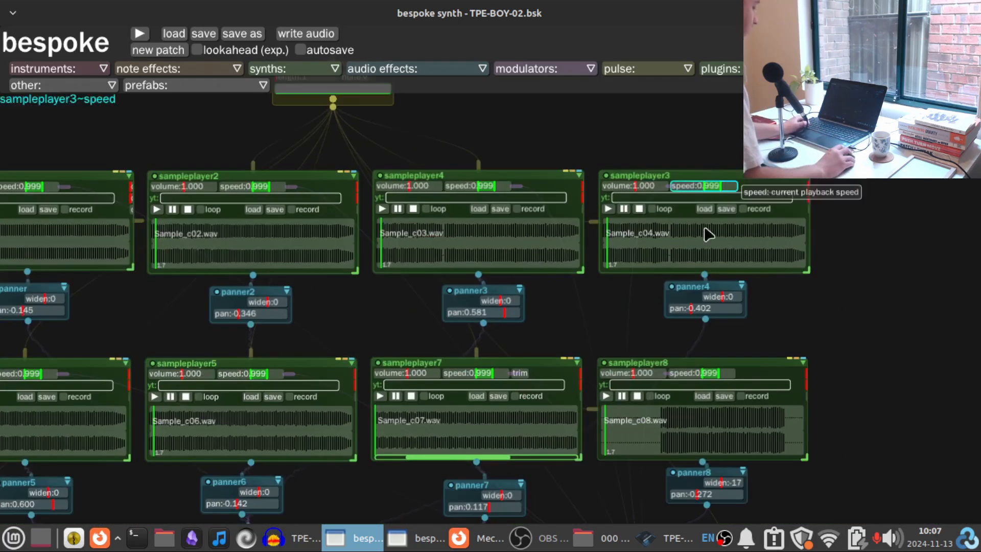
pyautogui.scroll(-5, 624, 324)
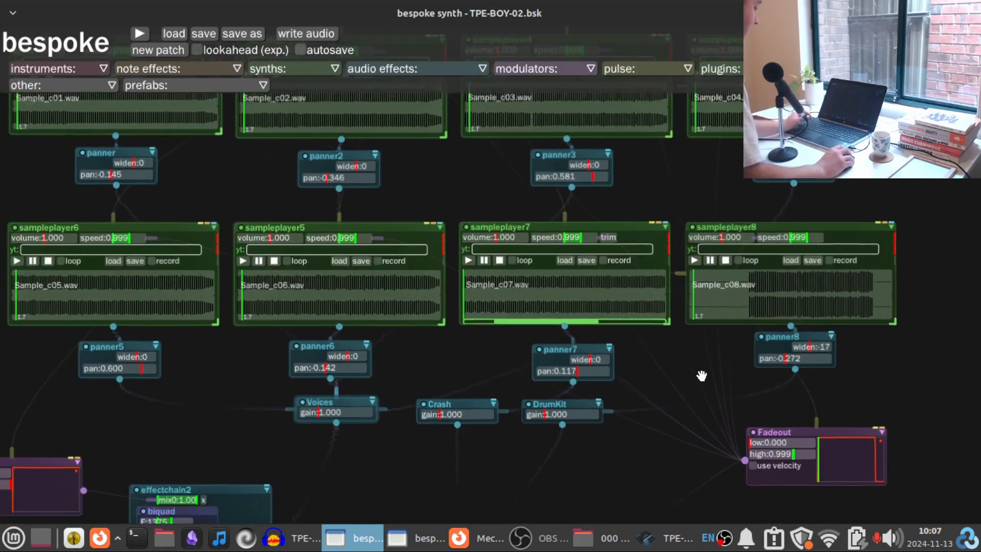
pyautogui.moveTo(701, 376); pyautogui.dragTo(793, 311)
pyautogui.moveTo(654, 449); pyautogui.dragTo(619, 416)
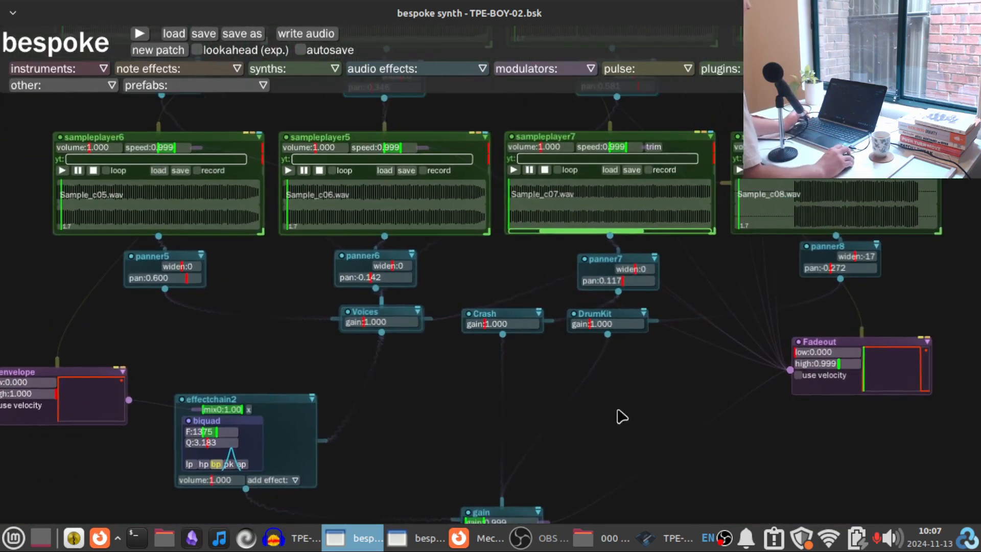
pyautogui.scroll(4, 651, 402)
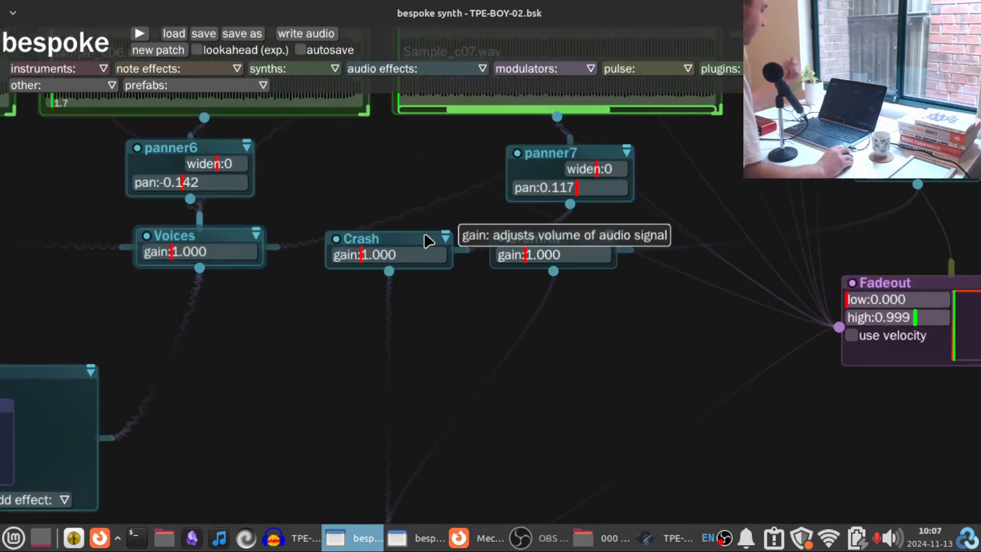
pyautogui.moveTo(543, 364); pyautogui.dragTo(685, 353)
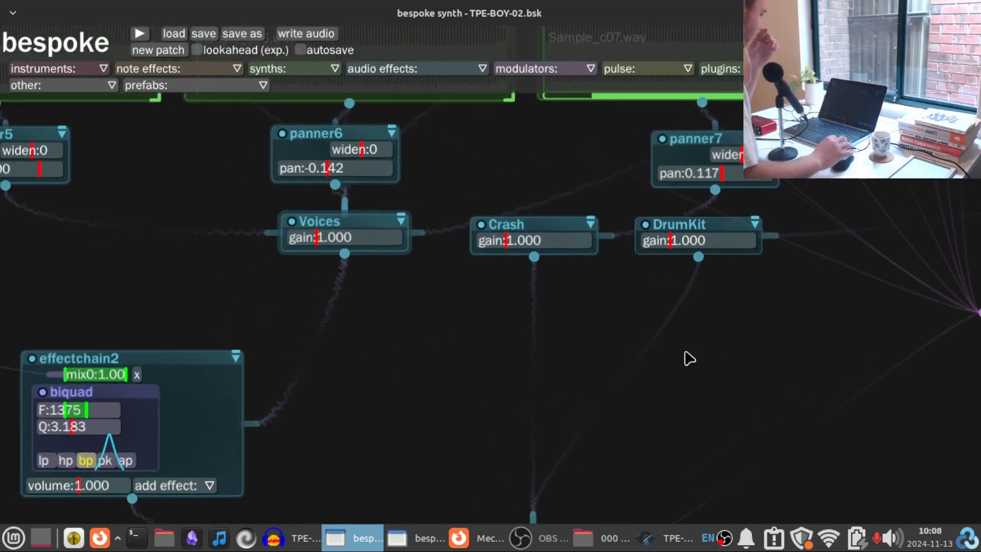
# Step: Examine the envelope modulating the wet/dry mix of effectchain2 and its biquad band-pass filter
pyautogui.moveTo(425, 379); pyautogui.dragTo(743, 317)
pyautogui.moveTo(450, 191); pyautogui.dragTo(549, 179)
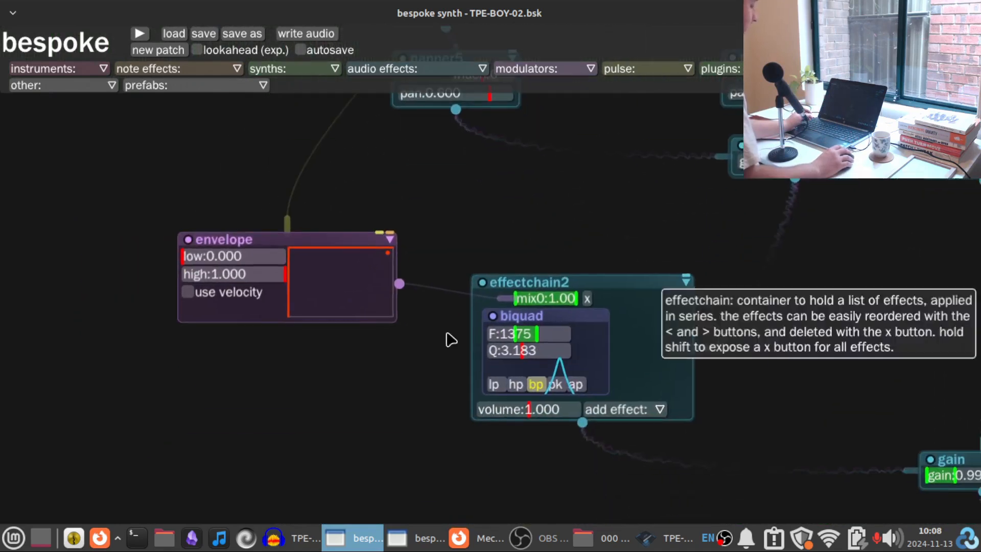
pyautogui.moveTo(385, 397); pyautogui.dragTo(361, 465)
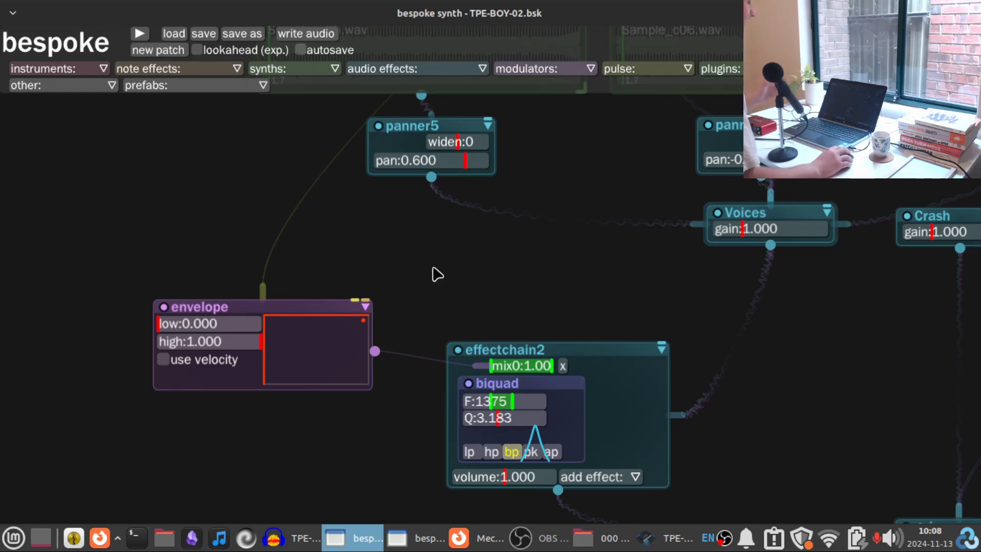
# Step: Start the patch playing from the pulse section and watch the envelope and biquad filter in effectchain2 during playback
pyautogui.moveTo(581, 164); pyautogui.dragTo(316, 511)
pyautogui.moveTo(307, 35); pyautogui.dragTo(199, 181)
pyautogui.moveTo(331, 103); pyautogui.dragTo(294, 300)
pyautogui.moveTo(424, 117); pyautogui.dragTo(385, 260)
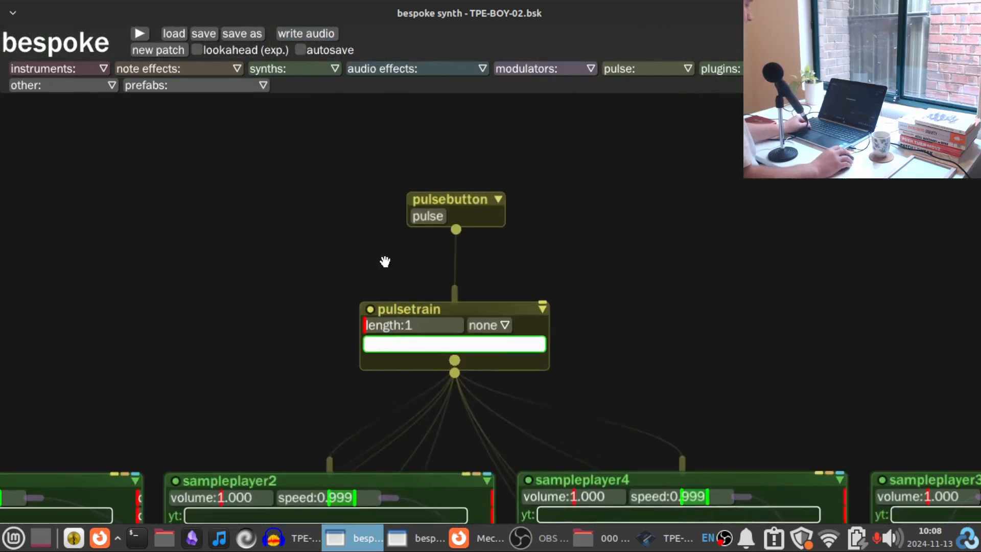
pyautogui.hotkey('shift', 'p')
pyautogui.moveTo(207, 274)
pyautogui.mouseDown()
pyautogui.moveTo(650, 414)
pyautogui.moveTo(747, 289)
pyautogui.mouseUp()
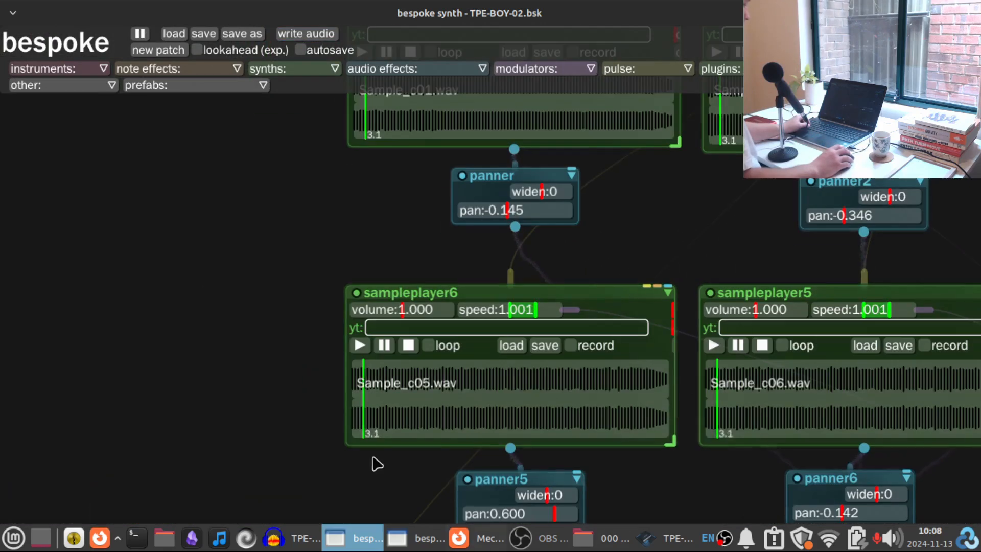
pyautogui.moveTo(374, 464); pyautogui.dragTo(359, 89)
pyautogui.moveTo(189, 499); pyautogui.dragTo(182, 422)
pyautogui.scroll(3, 474, 343)
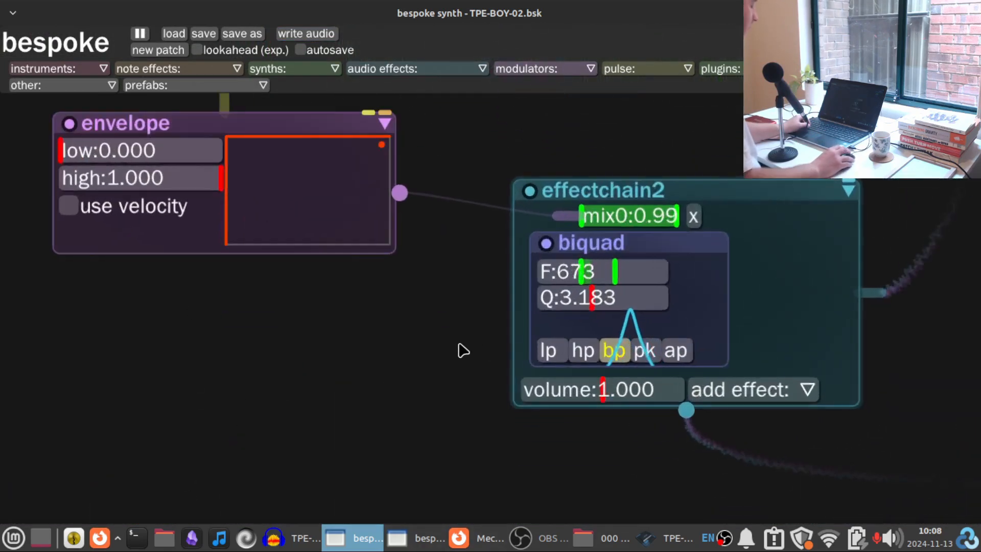
# Step: Pause the patch, inspect the biquad's frequency cutoff, and stop again after another stretch of playback
pyautogui.hotkey('shift', 'p')
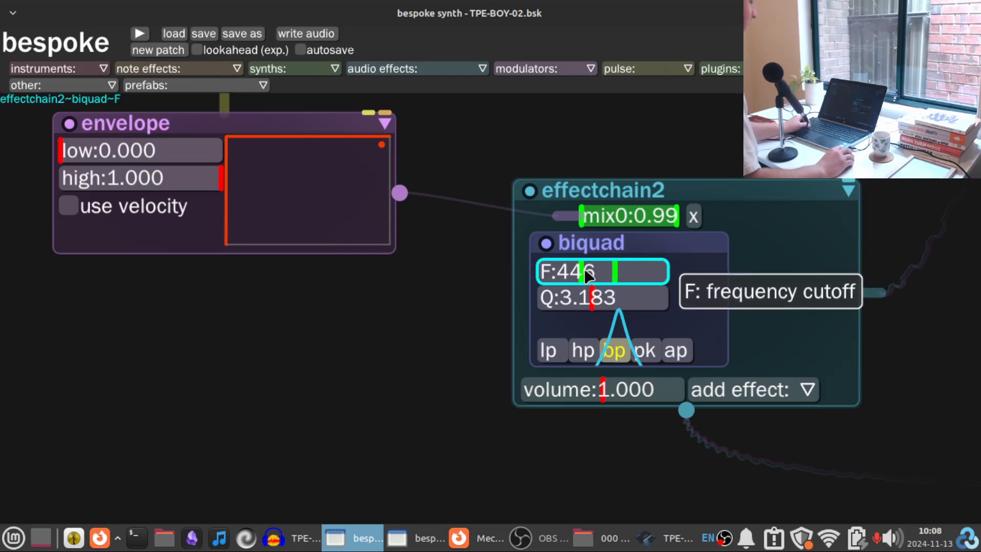
pyautogui.rightClick(600, 276)
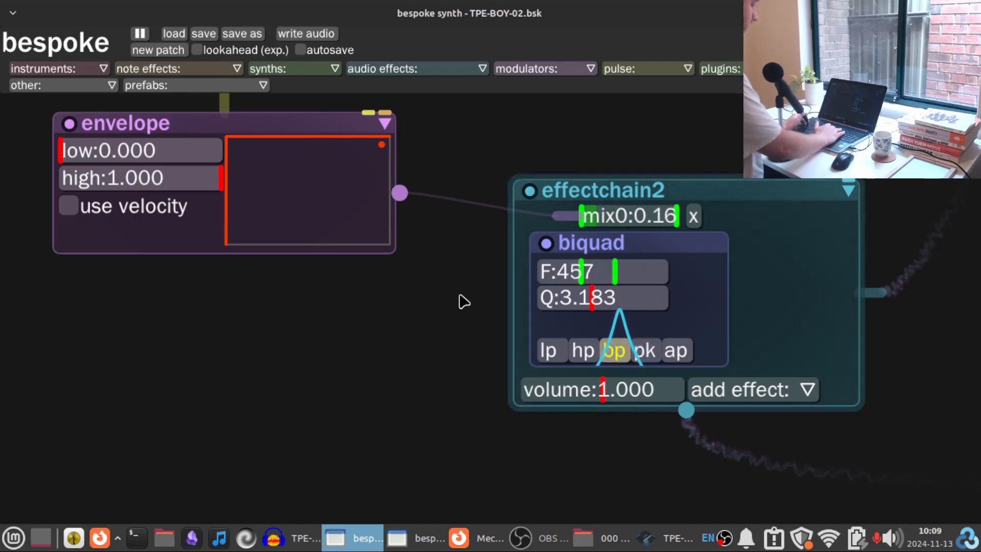
pyautogui.hotkey('shift', 'p')
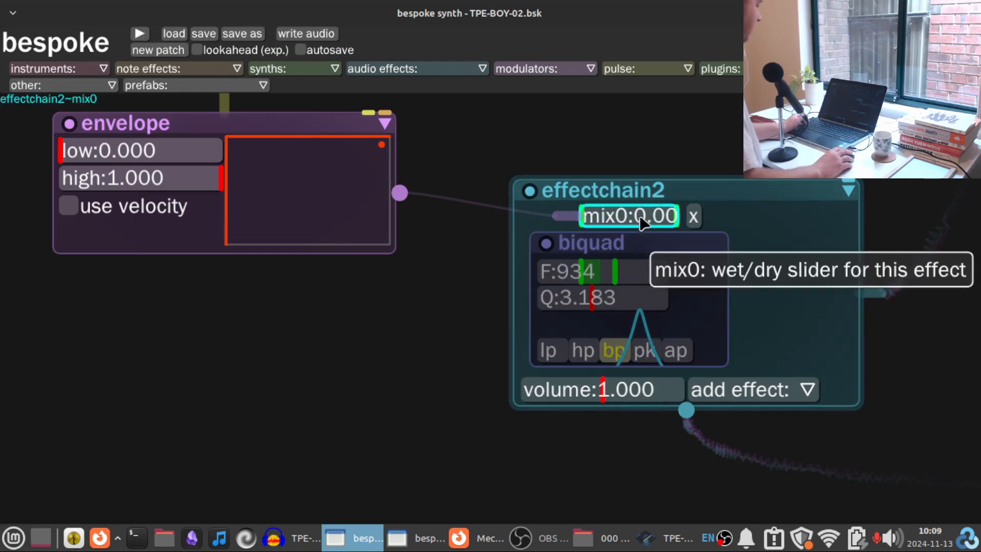
# Step: Open the envelope's curve editor, raise the view length's maximum and extend the view length to show the complete decay curve
pyautogui.click(382, 146)
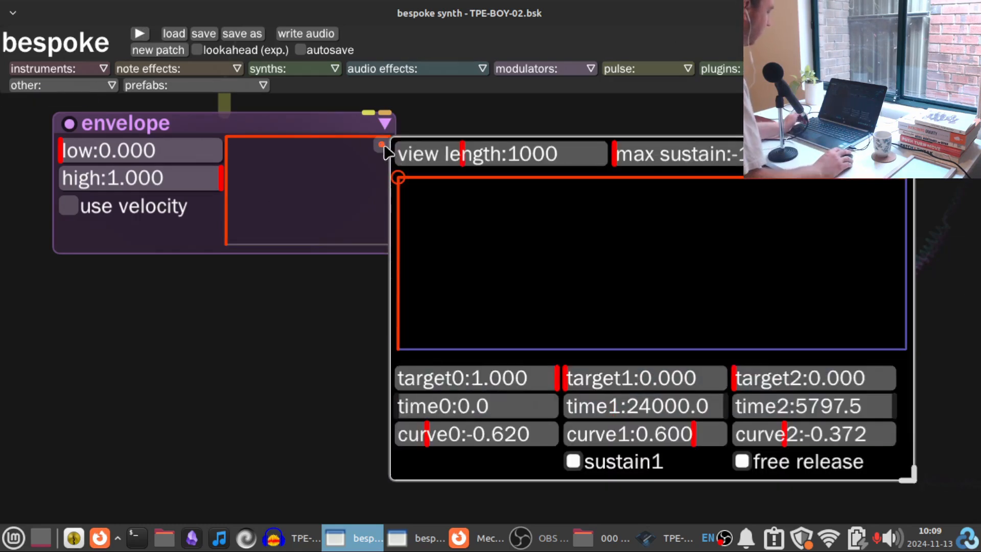
pyautogui.moveTo(603, 157); pyautogui.dragTo(624, 163)
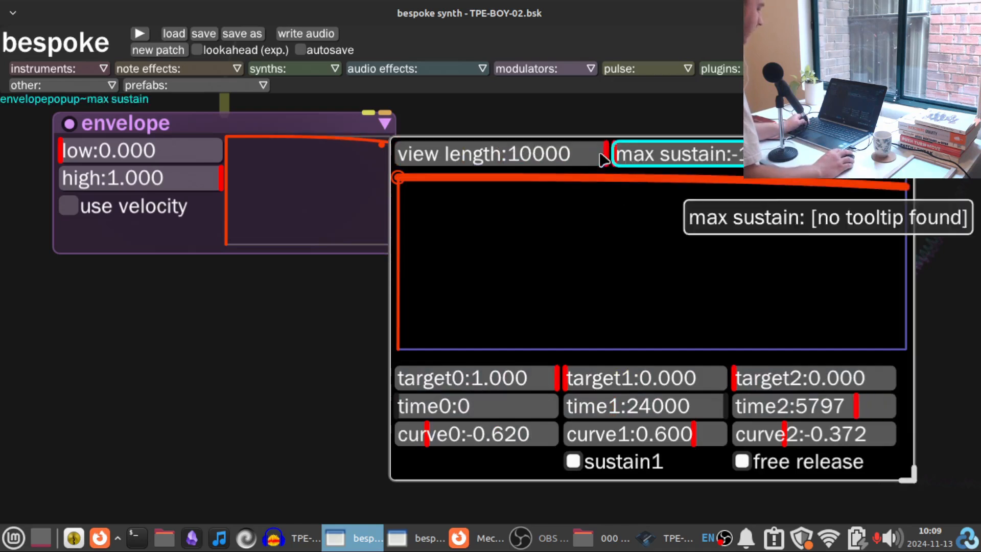
pyautogui.keyDown('ctrl'); pyautogui.keyDown('shift'); pyautogui.click(580, 156); pyautogui.keyUp('shift'); pyautogui.keyUp('ctrl')
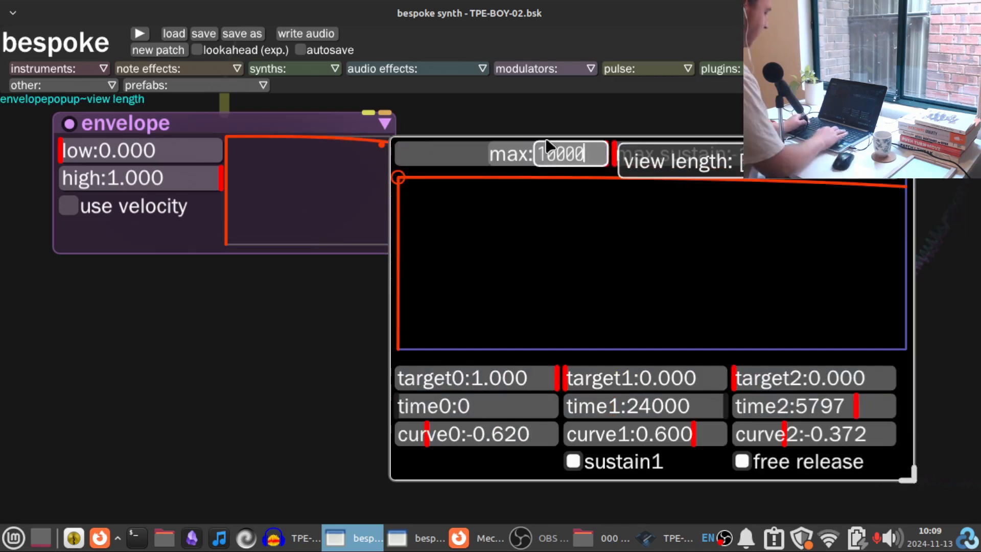
pyautogui.press('Return')
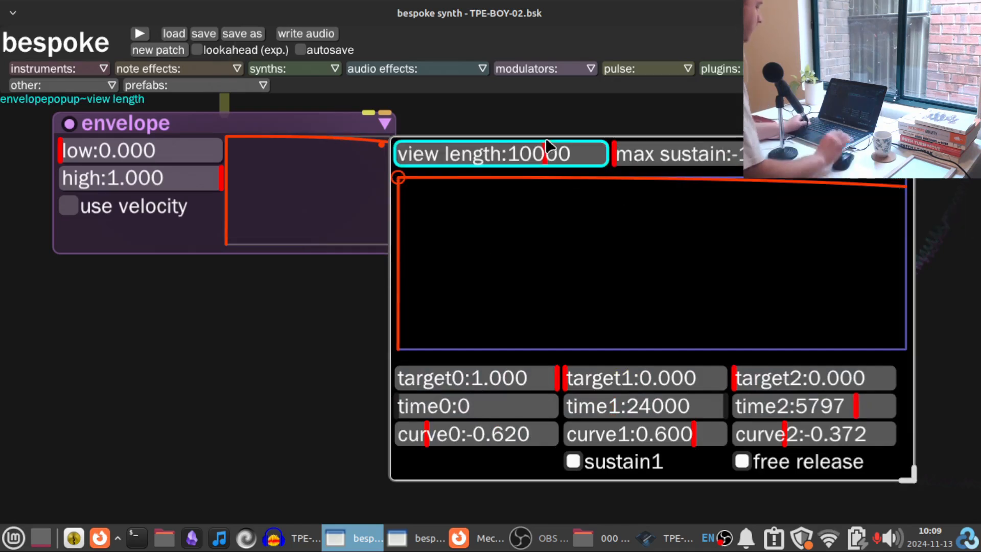
pyautogui.moveTo(532, 164); pyautogui.dragTo(558, 159)
pyautogui.keyDown('ctrl'); pyautogui.click(603, 158); pyautogui.keyUp('ctrl')
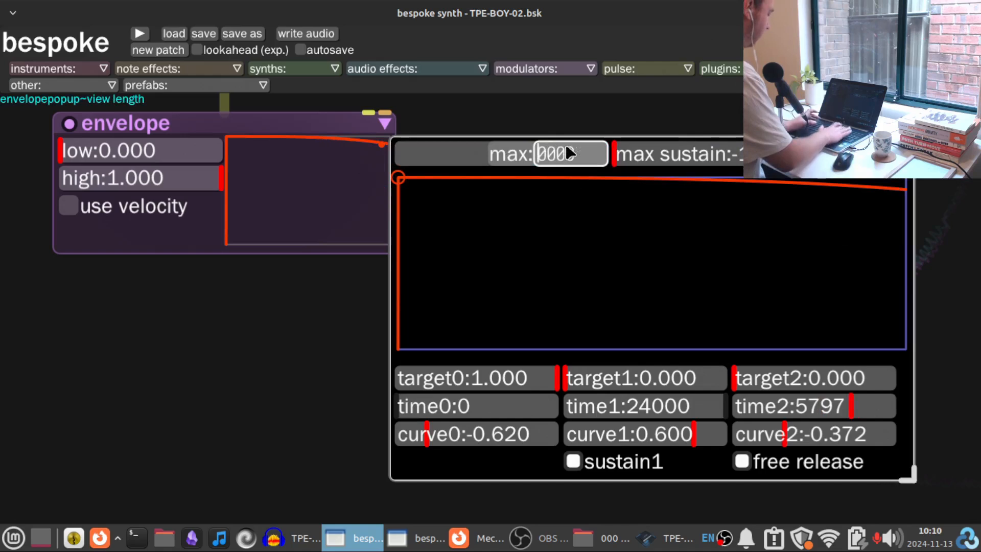
pyautogui.press('Escape')
pyautogui.moveTo(570, 152); pyautogui.dragTo(607, 176)
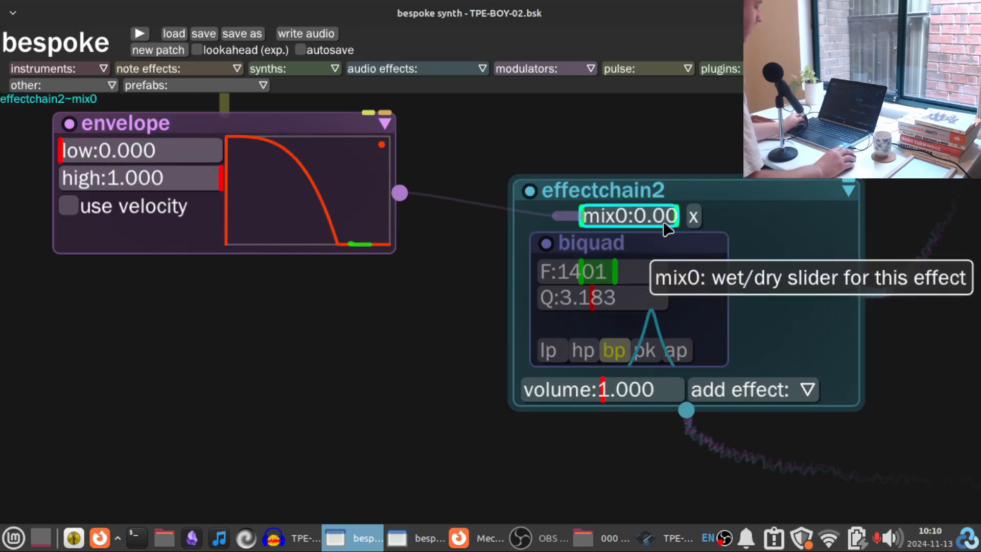
# Step: Follow the patch from effectchain2 past the DrumKit gain and examine the Fadeout envelope below panner8
pyautogui.moveTo(394, 394); pyautogui.dragTo(366, 387)
pyautogui.scroll(-2, 372, 435)
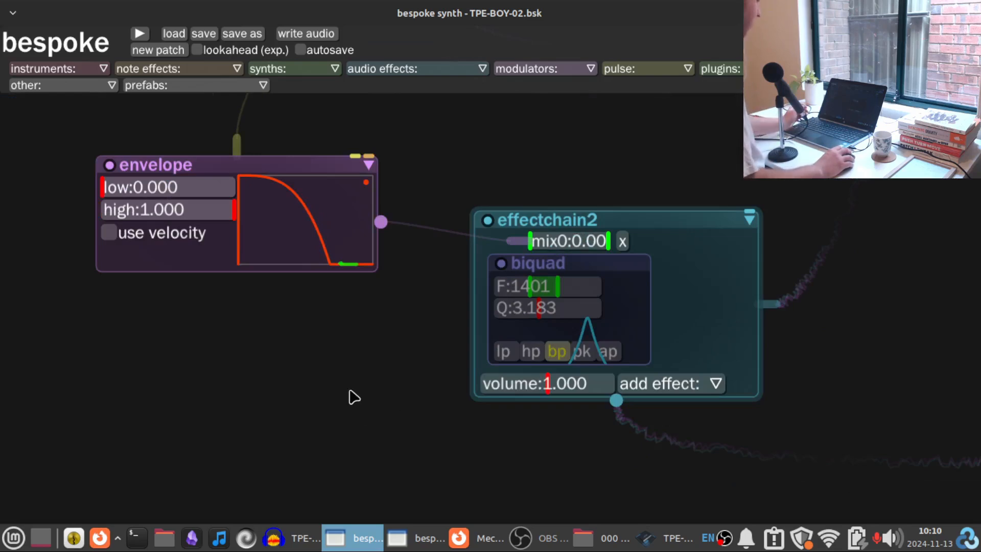
pyautogui.moveTo(888, 298); pyautogui.dragTo(734, 357)
pyautogui.scroll(-2, 720, 347)
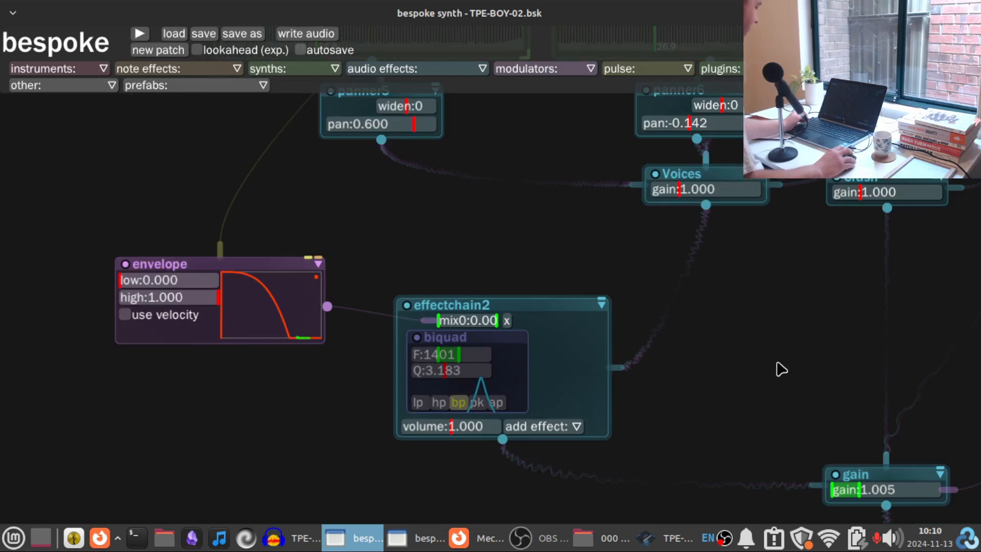
pyautogui.moveTo(793, 353); pyautogui.dragTo(300, 343)
pyautogui.moveTo(661, 344); pyautogui.dragTo(292, 383)
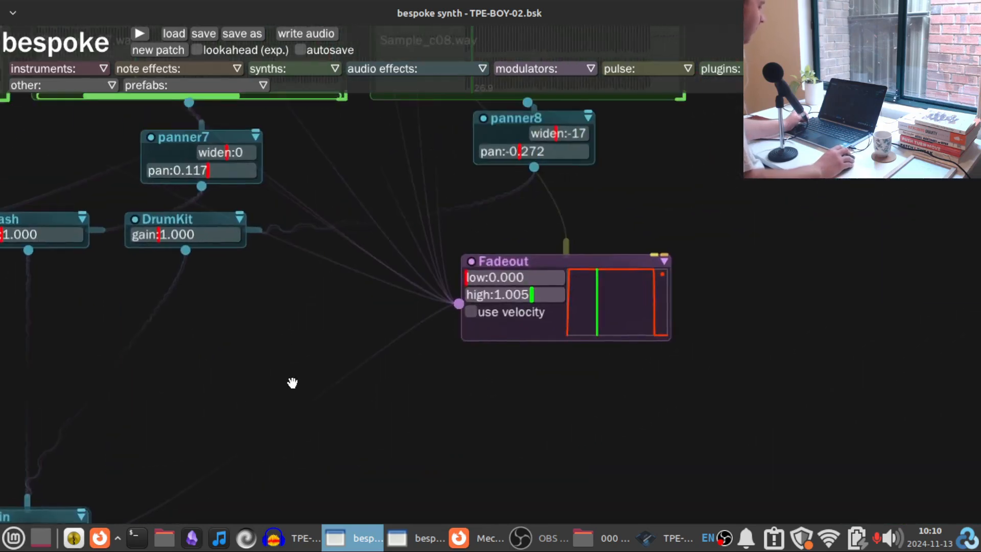
pyautogui.scroll(3, 714, 326)
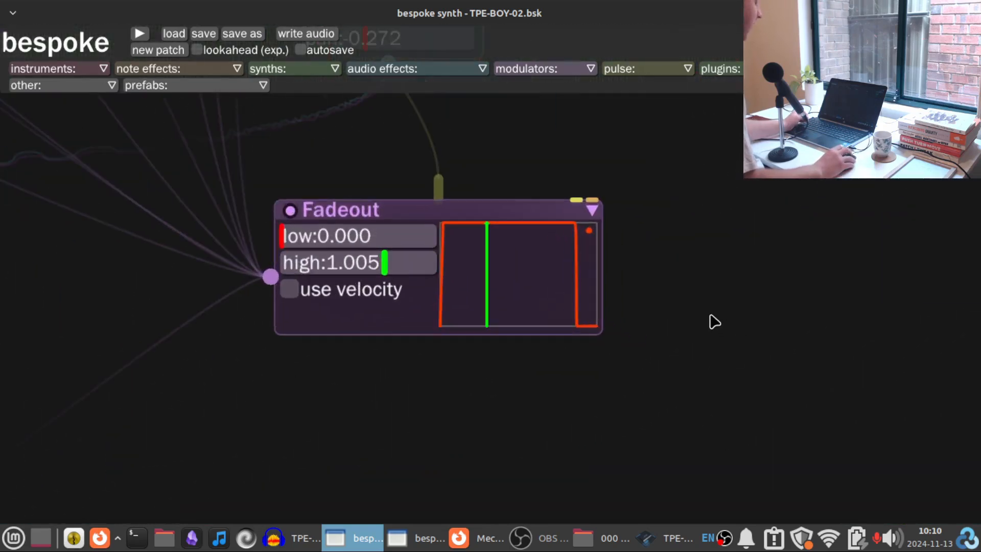
pyautogui.moveTo(712, 321); pyautogui.dragTo(777, 277)
pyautogui.scroll(1, 751, 281)
pyautogui.scroll(1, 751, 281)
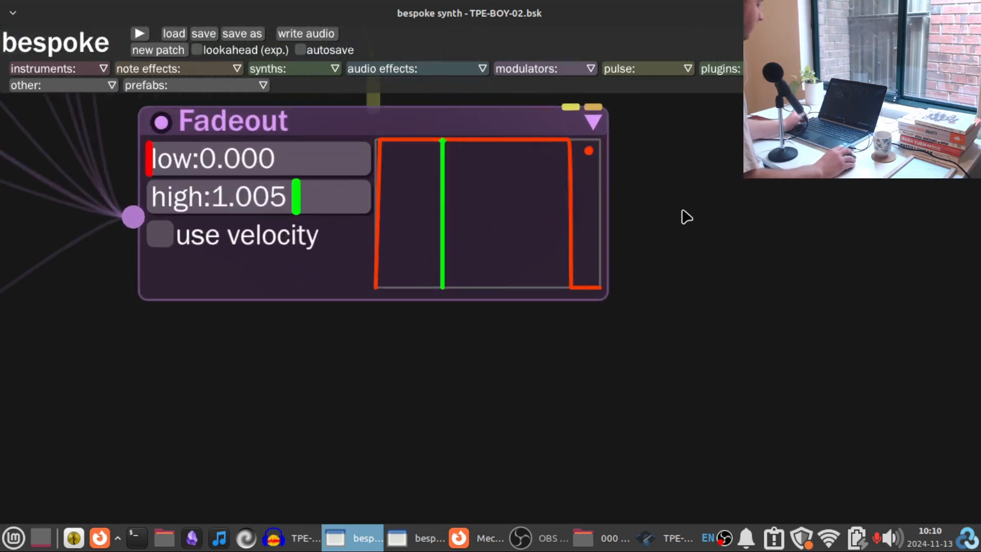
# Step: Switch to Audacity and play the TPE-BOY-02 track briefly near its end and again from the start
pyautogui.click(292, 549)
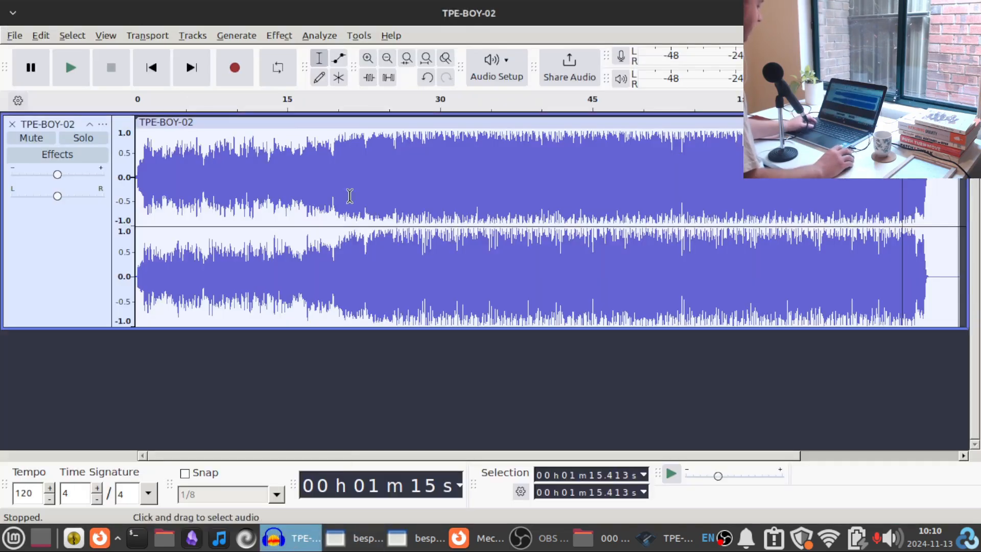
pyautogui.click(81, 66)
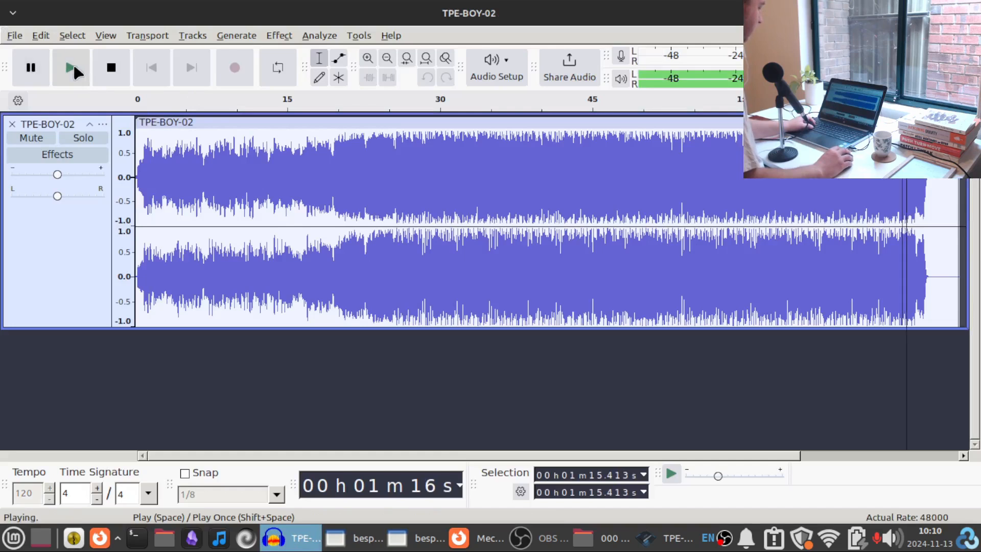
pyautogui.click(42, 68)
pyautogui.click(148, 76)
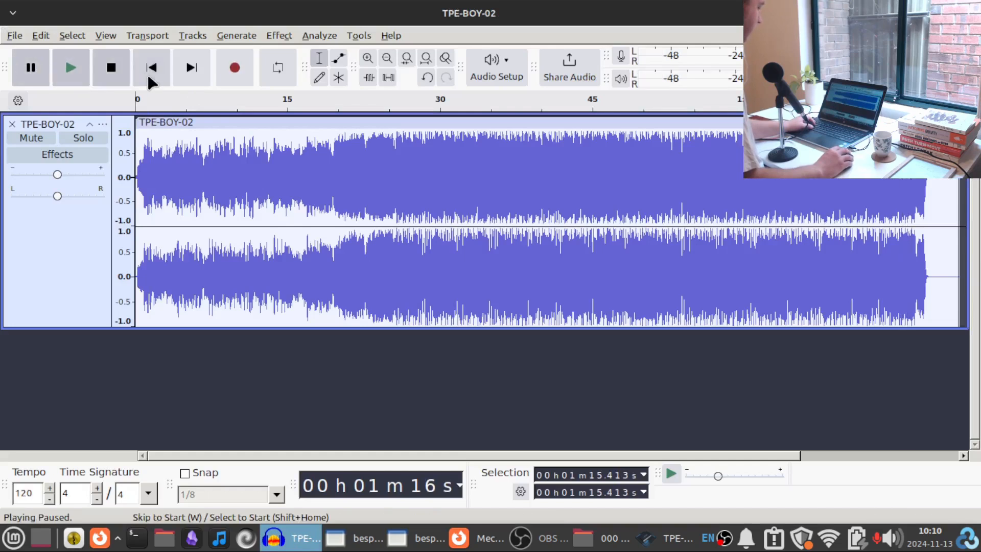
pyautogui.click(76, 67)
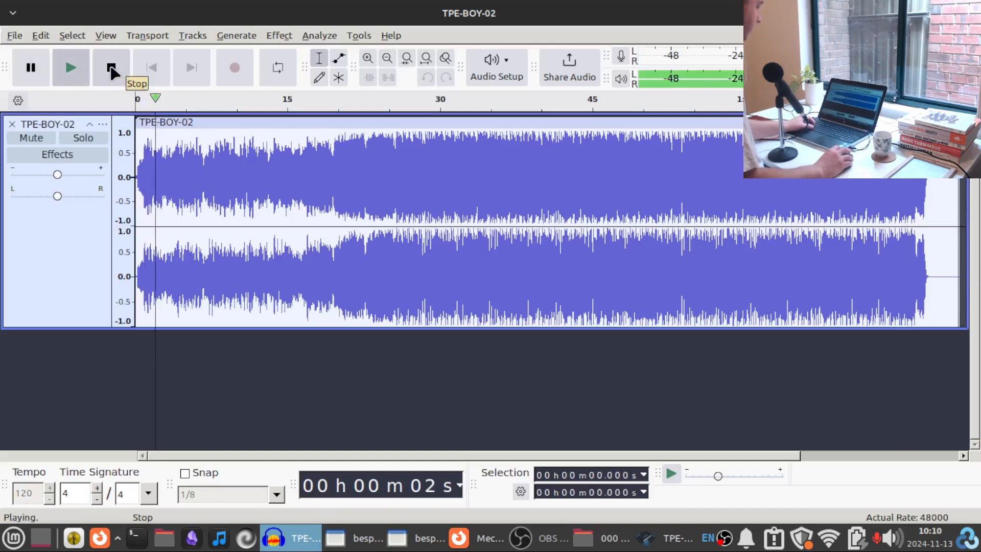
# Step: Stop the playback and play the last seconds of the track from about 1 min 16 s
pyautogui.click(116, 69)
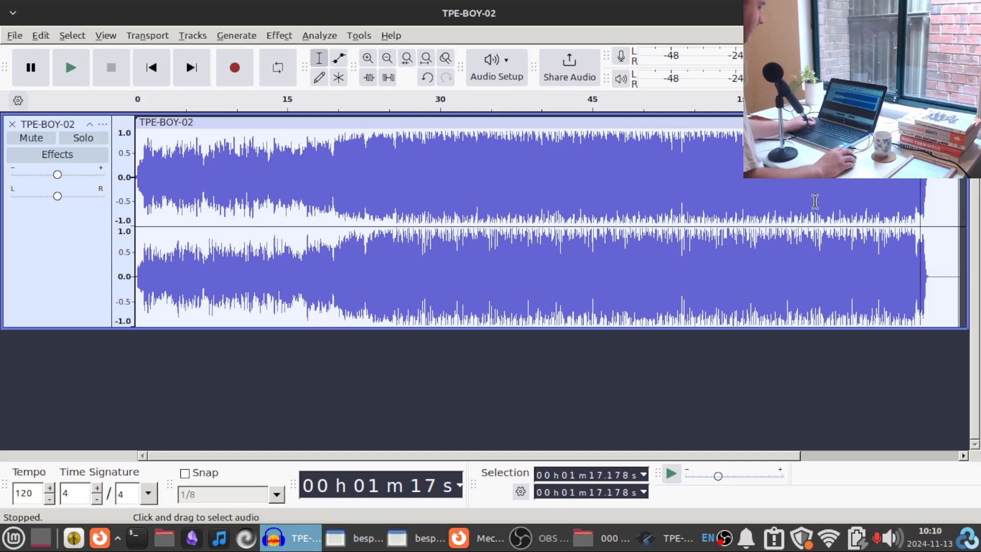
pyautogui.press('space')
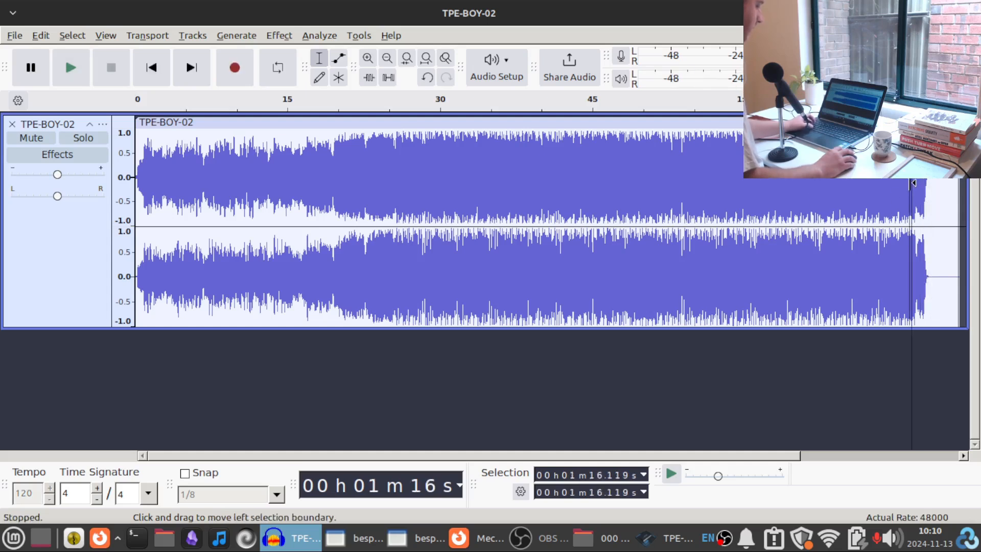
pyautogui.press('space')
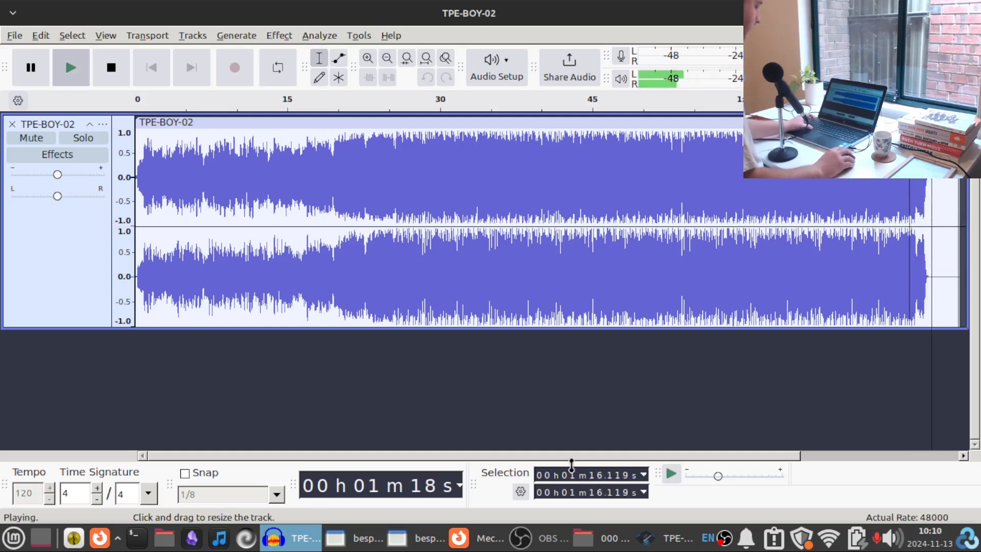
# Step: Switch back to Bespoke, examine the Fadeout envelope's curve and timing in its editor, and close the editor
pyautogui.click(367, 538)
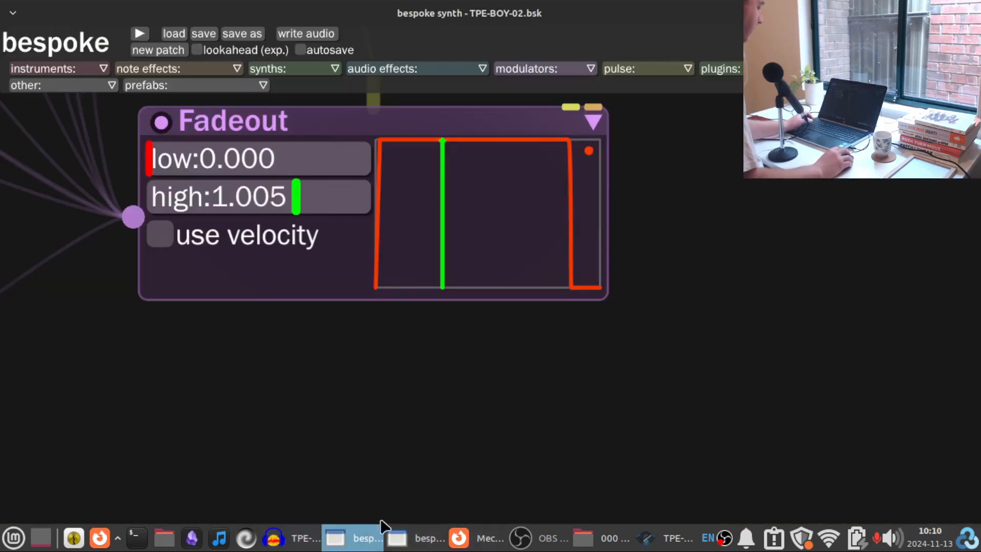
pyautogui.click(589, 153)
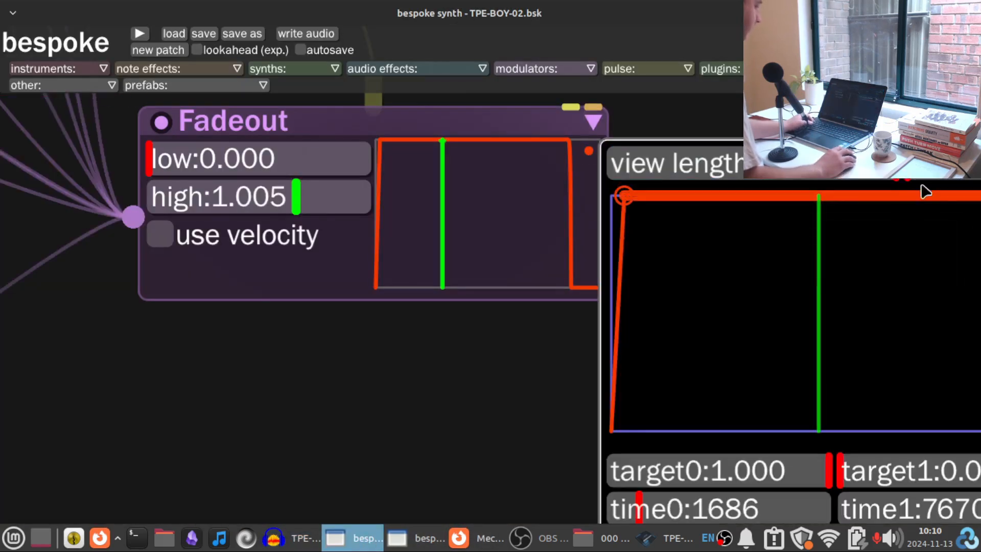
pyautogui.moveTo(546, 393); pyautogui.dragTo(506, 322)
pyautogui.scroll(-2, 280, 388)
pyautogui.scroll(-2, 548, 234)
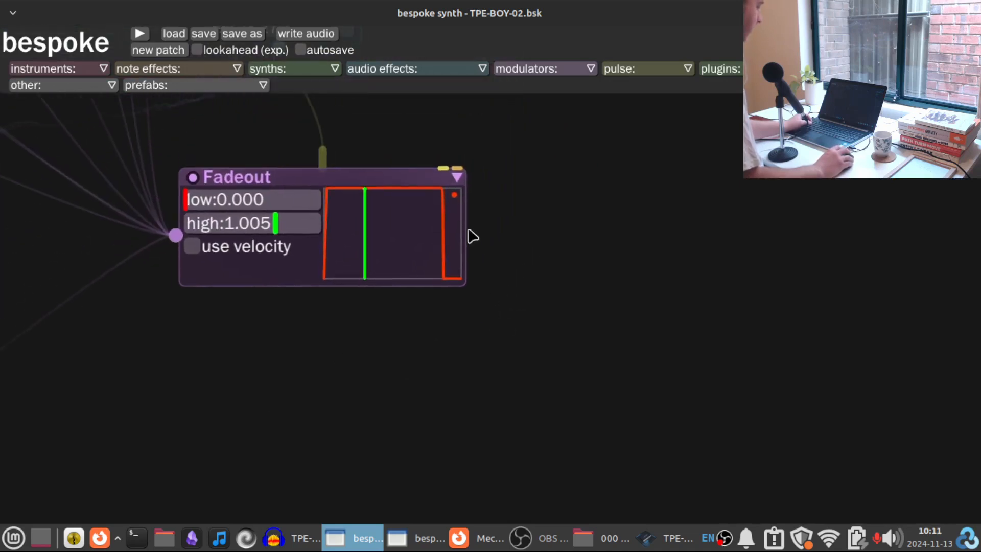
pyautogui.click(456, 196)
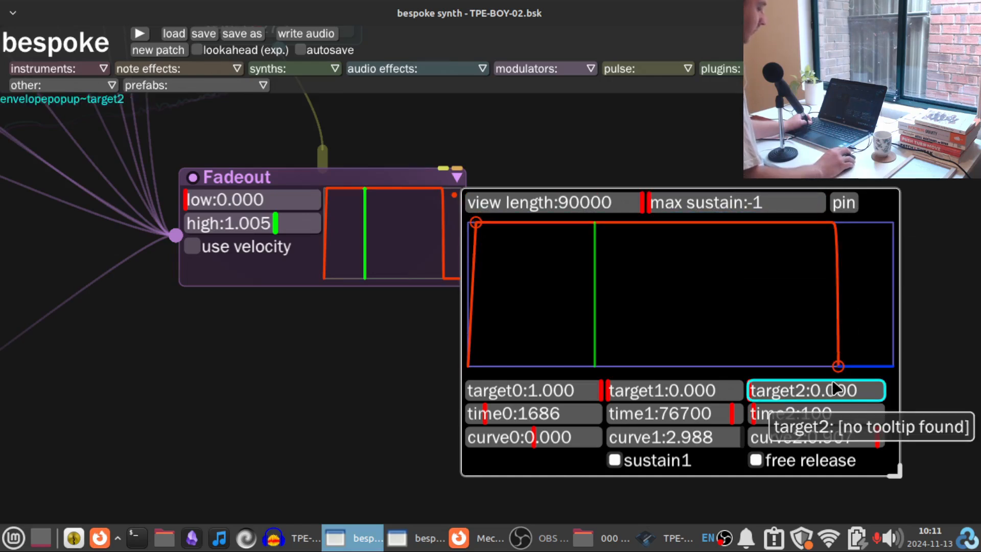
pyautogui.click(369, 364)
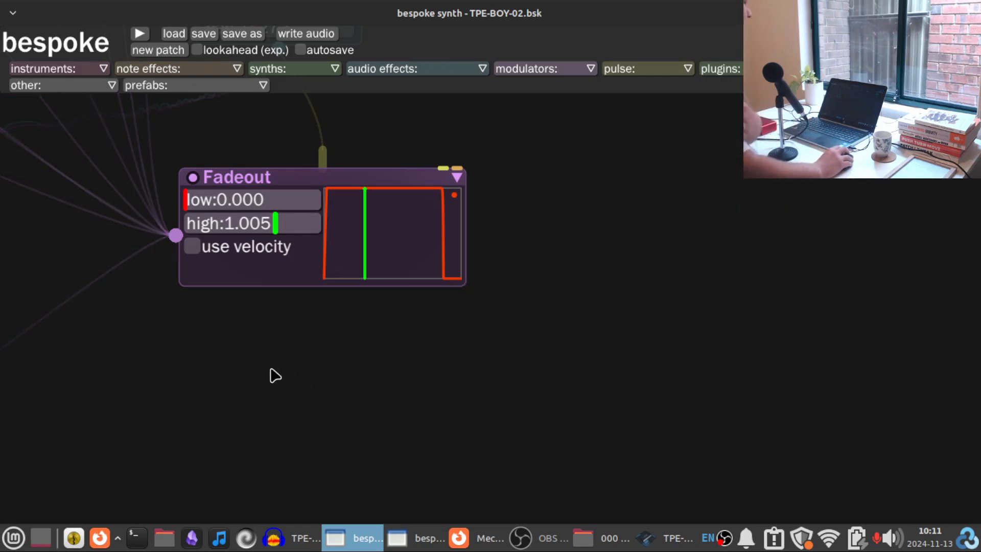
# Step: Trace the Fadeout envelope's connections from sampleplayer8 and panner8 to the gain module above effectchain
pyautogui.moveTo(275, 375); pyautogui.dragTo(398, 422)
pyautogui.scroll(-2, 490, 347)
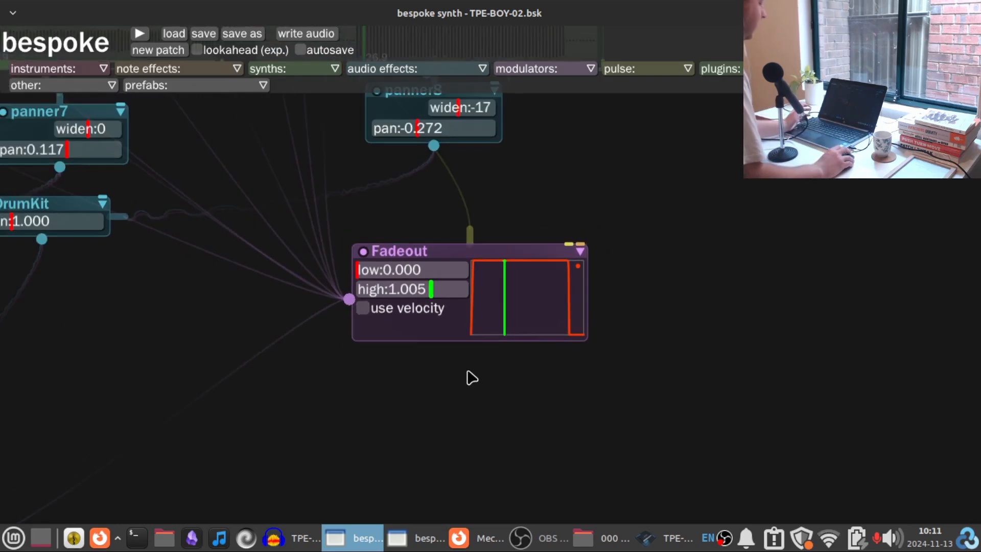
pyautogui.scroll(2, 511, 378)
pyautogui.scroll(4, 593, 301)
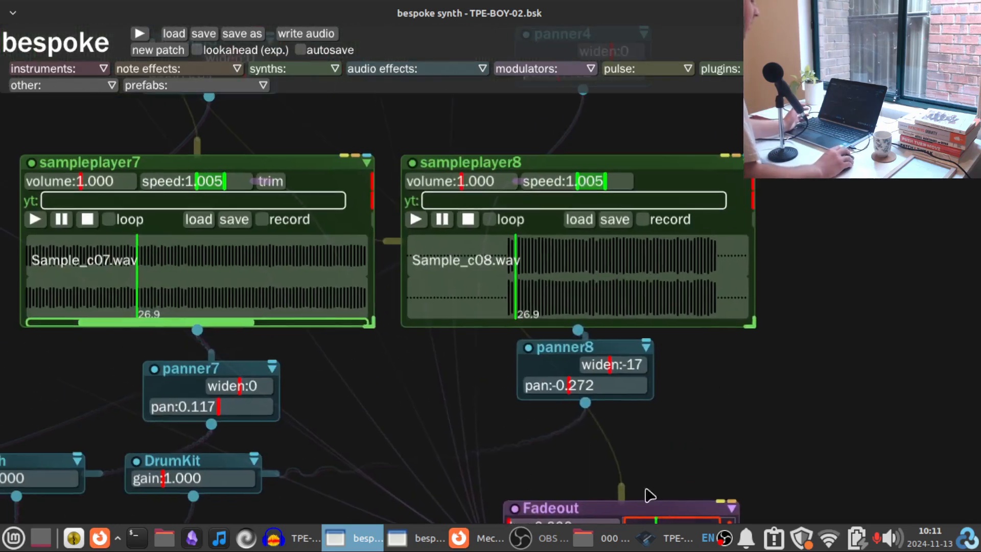
pyautogui.scroll(-10, 521, 317)
pyautogui.hscroll(-7, 547, 210)
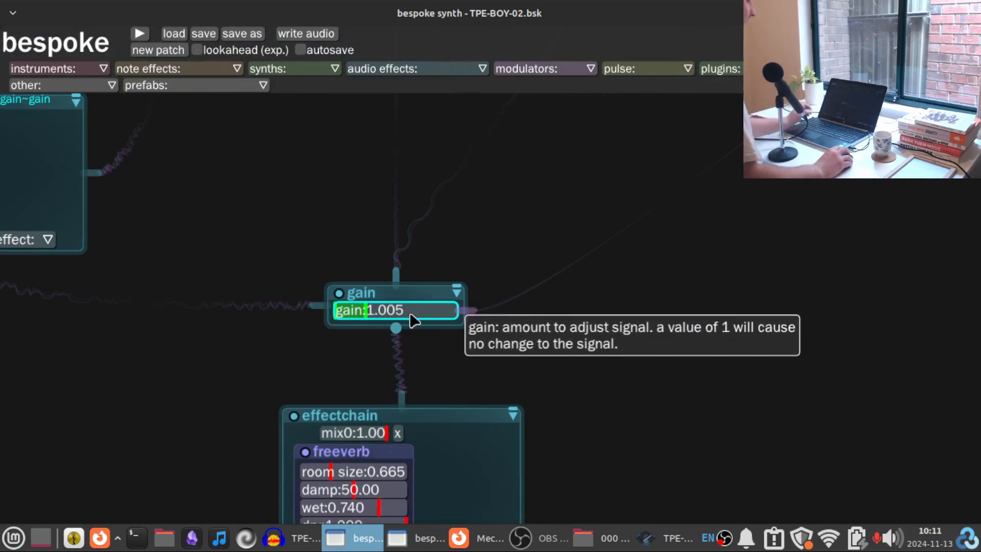
# Step: Examine the playback speed sliders of the sample players that the Fadeout envelope modulates
pyautogui.scroll(2, 404, 330)
pyautogui.hscroll(2, 404, 330)
pyautogui.scroll(9, 390, 336)
pyautogui.hscroll(5, 390, 336)
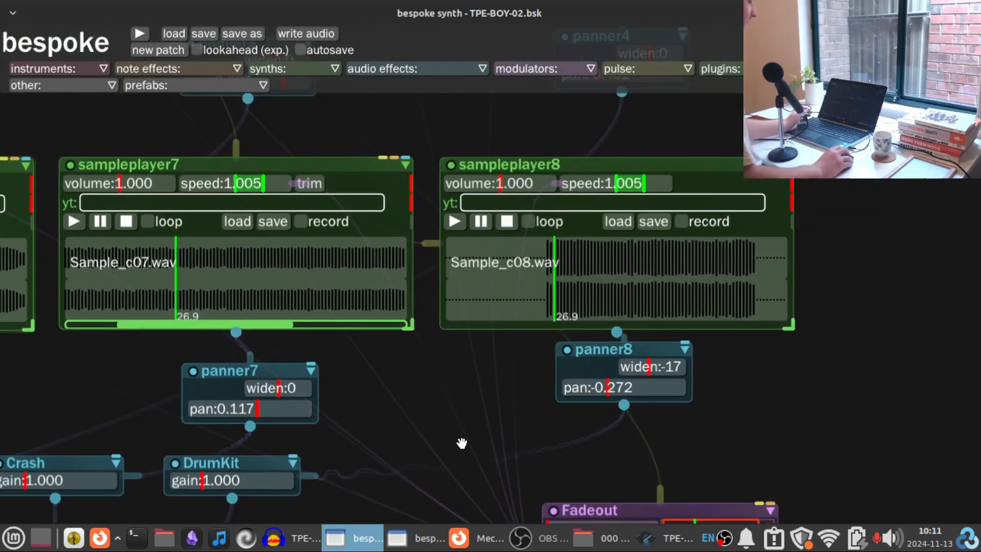
pyautogui.moveTo(462, 443); pyautogui.dragTo(465, 447)
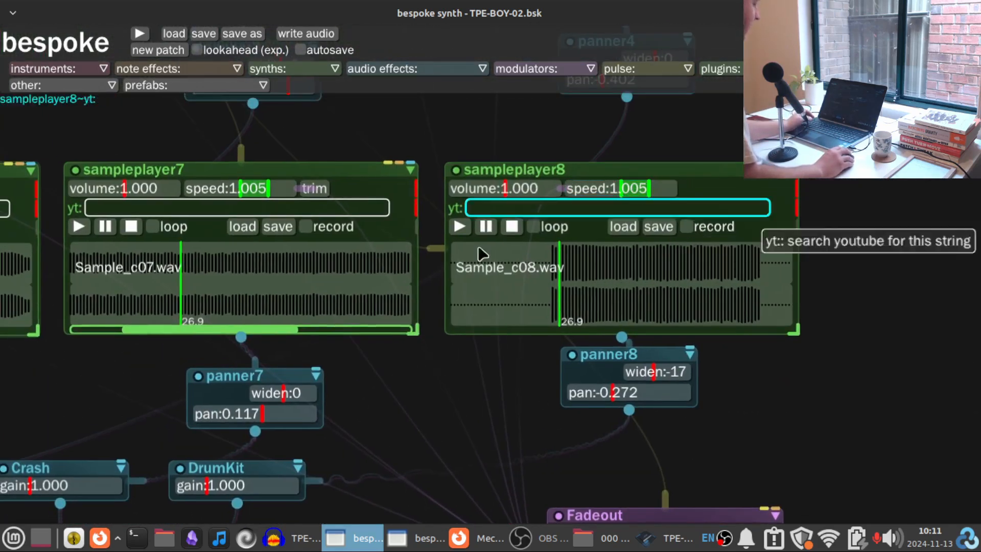
pyautogui.moveTo(426, 265); pyautogui.dragTo(750, 424)
pyautogui.hscroll(-10, 339, 256)
pyautogui.scroll(6, 431, 200)
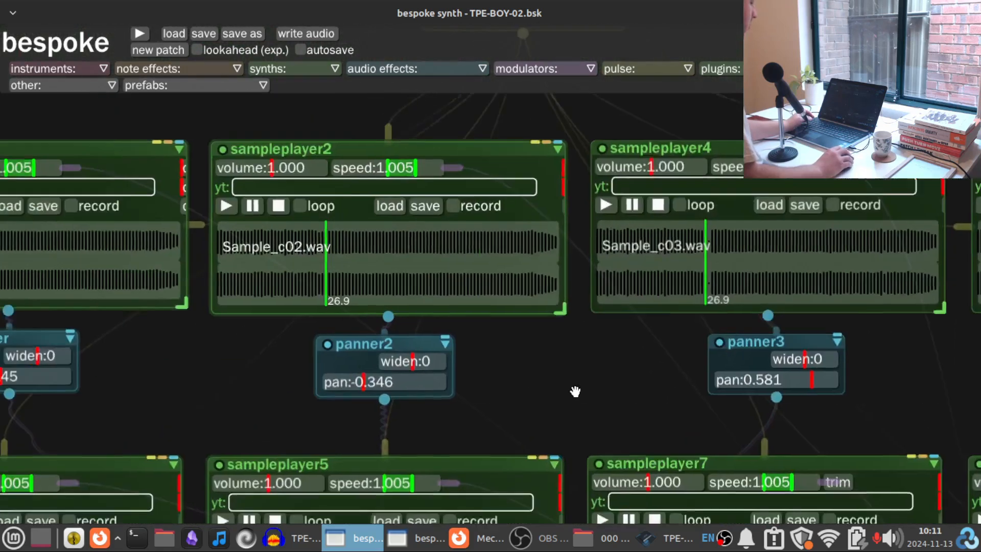
pyautogui.moveTo(326, 378); pyautogui.dragTo(554, 274)
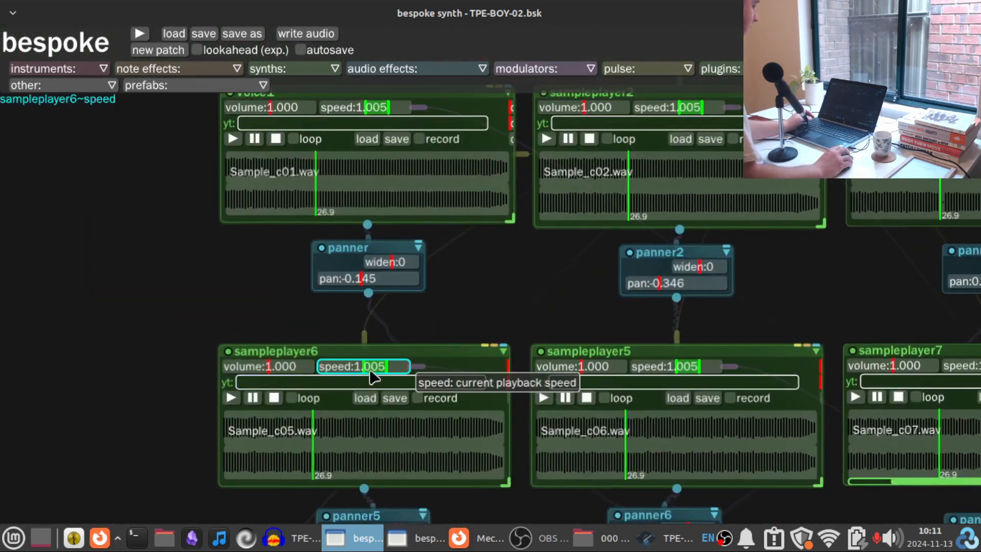
pyautogui.moveTo(824, 296); pyautogui.dragTo(352, 189)
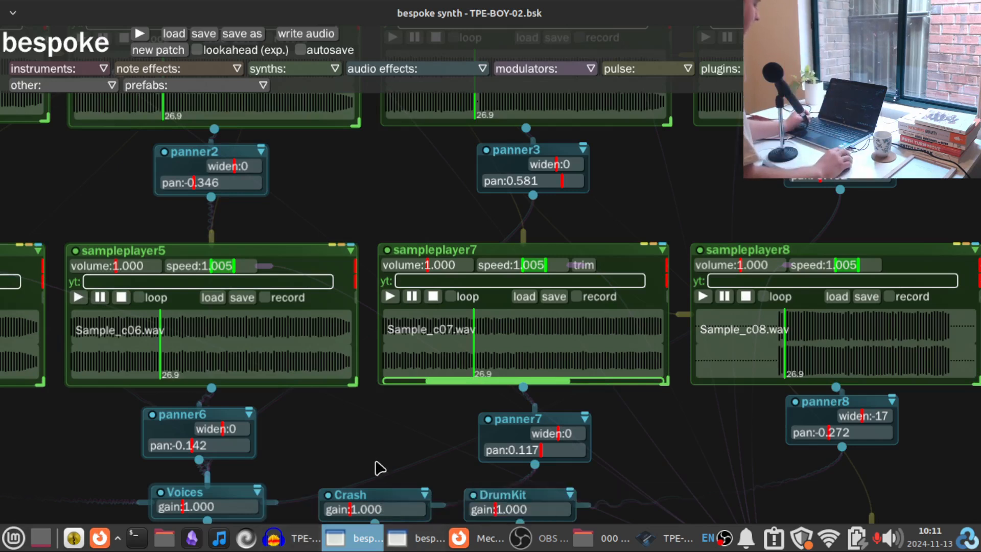
# Step: Inspect the link from panner8 to Fadeout and review the sample players, panners and the Voices, Crash and DrumKit gains
pyautogui.moveTo(638, 451); pyautogui.dragTo(615, 369)
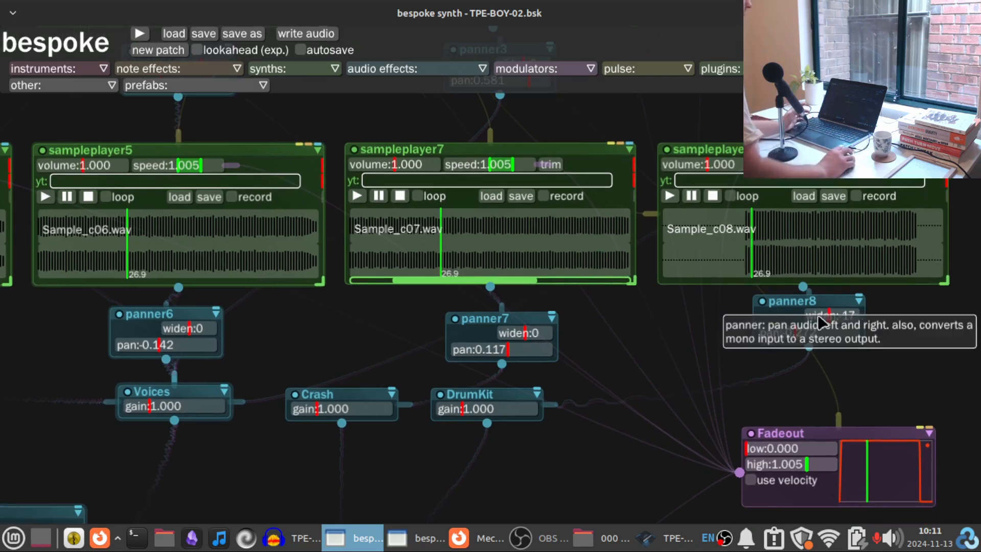
pyautogui.scroll(-3, 710, 302)
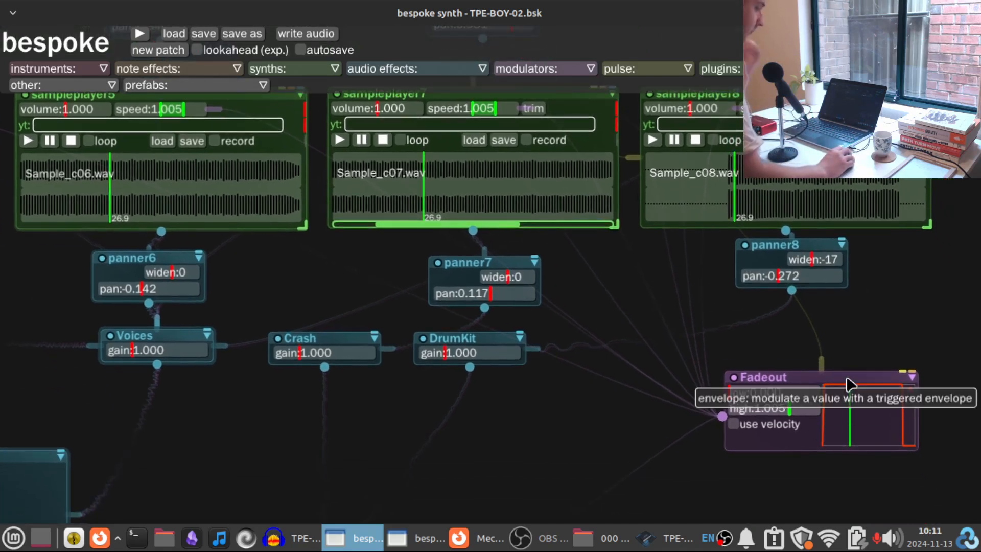
pyautogui.moveTo(661, 305); pyautogui.dragTo(723, 332)
pyautogui.scroll(-3, 622, 339)
pyautogui.scroll(3, 676, 449)
pyautogui.moveTo(575, 368); pyautogui.dragTo(523, 85)
pyautogui.moveTo(696, 383); pyautogui.dragTo(802, 540)
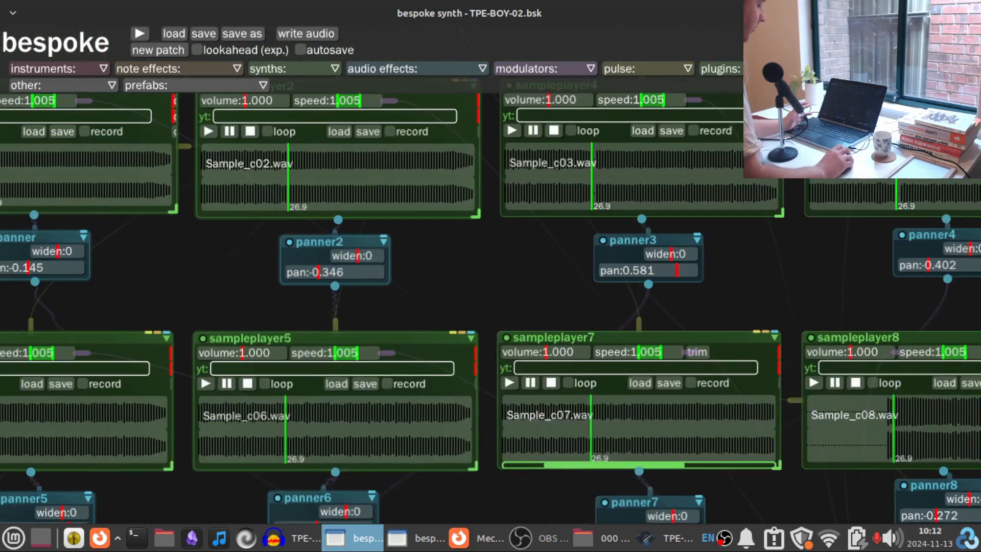
pyautogui.moveTo(492, 284); pyautogui.dragTo(461, 19)
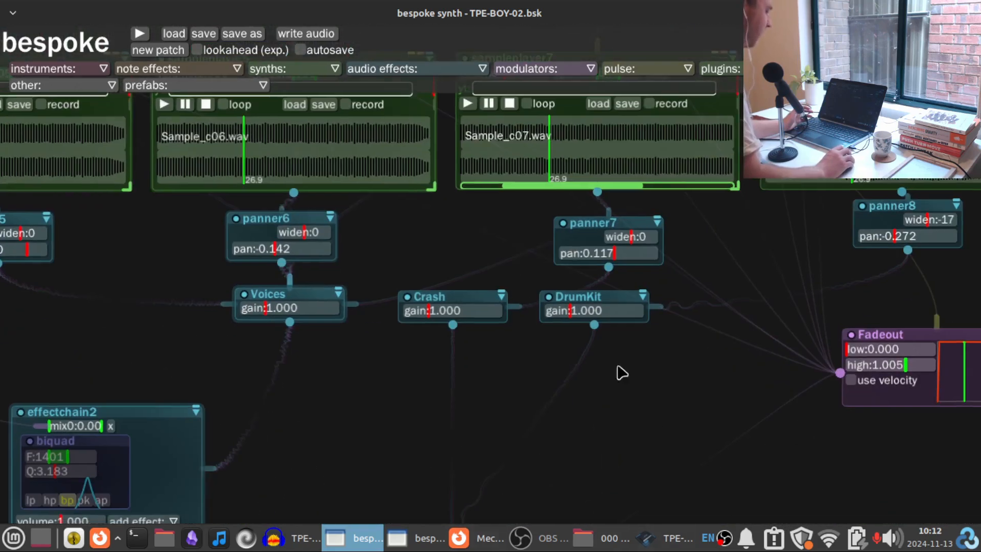
# Step: Play the patch, examine the modulated speed sliders of sampleplayer6 and sampleplayer5, and stop playback
pyautogui.scroll(-10, 621, 372)
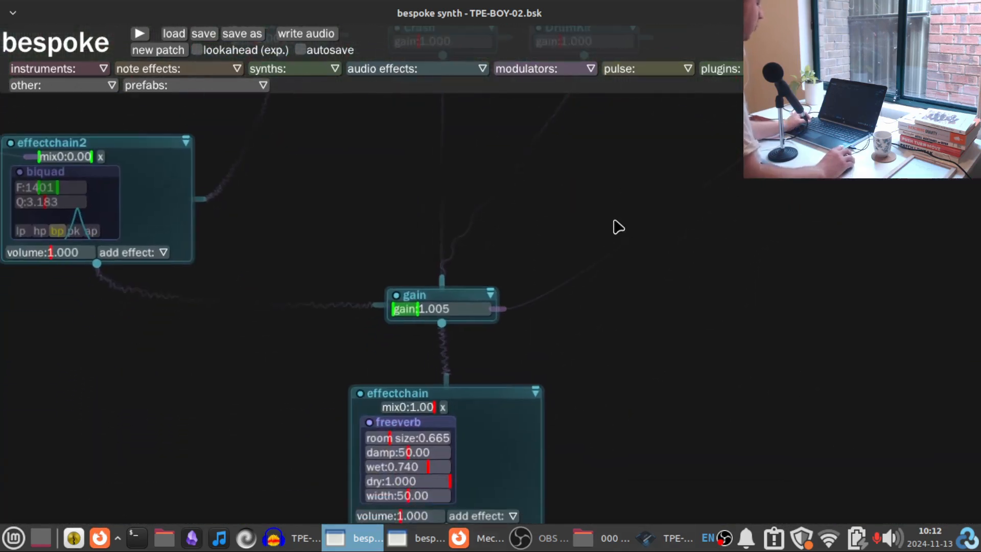
pyautogui.scroll(10, 597, 263)
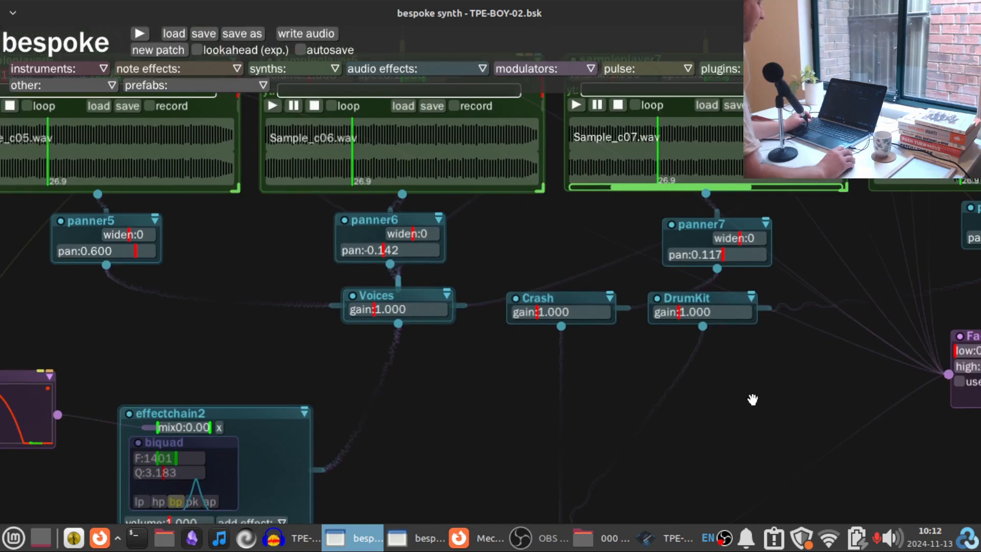
pyautogui.scroll(10, 752, 399)
pyautogui.moveTo(422, 224); pyautogui.dragTo(659, 315)
pyautogui.scroll(2, 606, 350)
pyautogui.moveTo(606, 350); pyautogui.dragTo(678, 180)
pyautogui.scroll(4, 638, 207)
pyautogui.moveTo(631, 204); pyautogui.dragTo(700, 110)
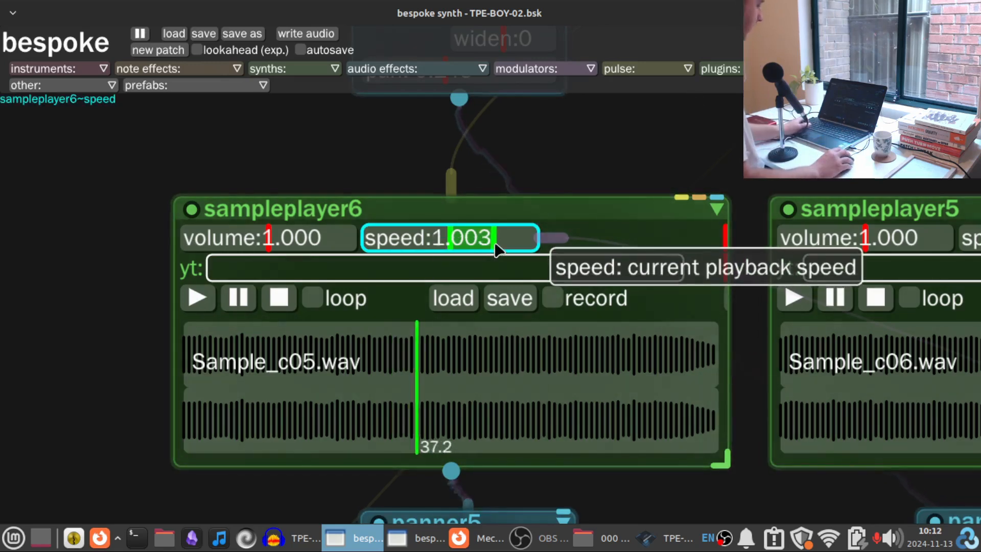
pyautogui.moveTo(494, 198); pyautogui.dragTo(94, 208)
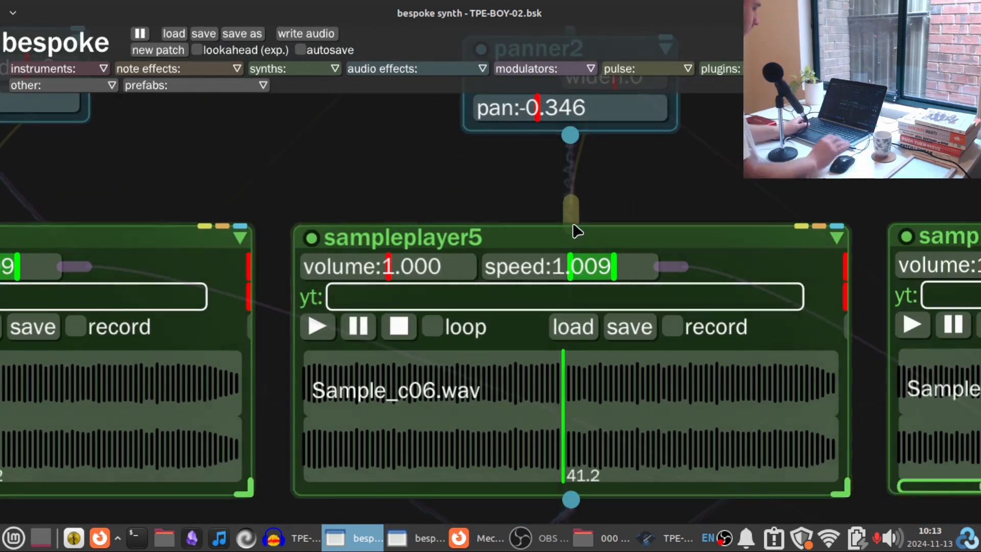
pyautogui.hotkey('shift', 'p')
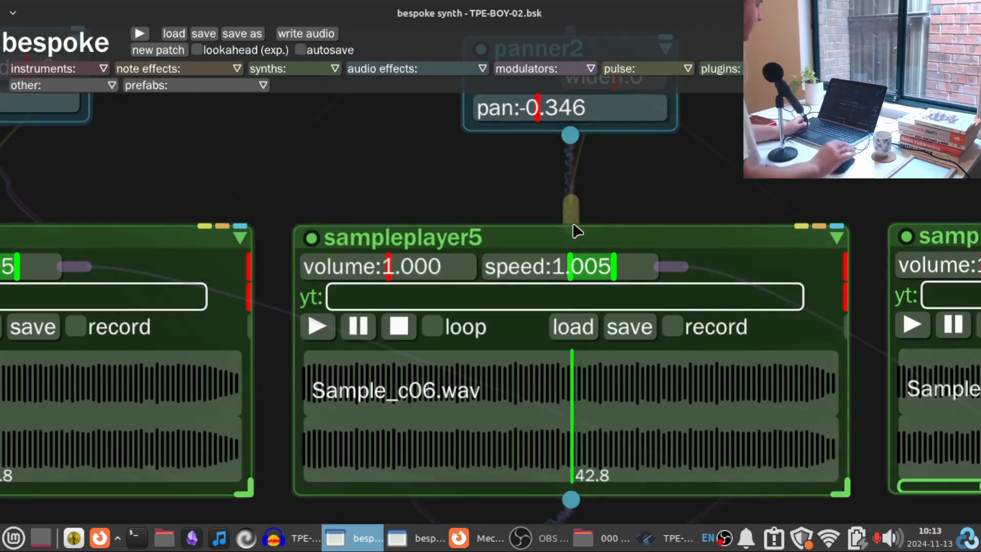
# Step: Examine the LFO settings that modulate the Fadeout envelope's high value, and close them
pyautogui.moveTo(721, 198); pyautogui.dragTo(196, 104)
pyautogui.scroll(-2, 414, 481)
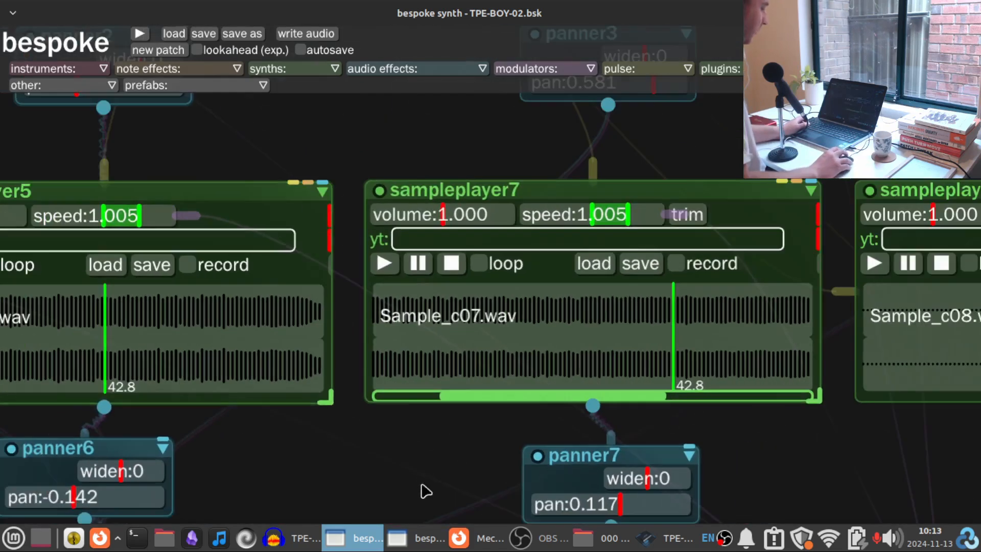
pyautogui.moveTo(410, 464); pyautogui.dragTo(207, 107)
pyautogui.moveTo(515, 413); pyautogui.dragTo(247, 286)
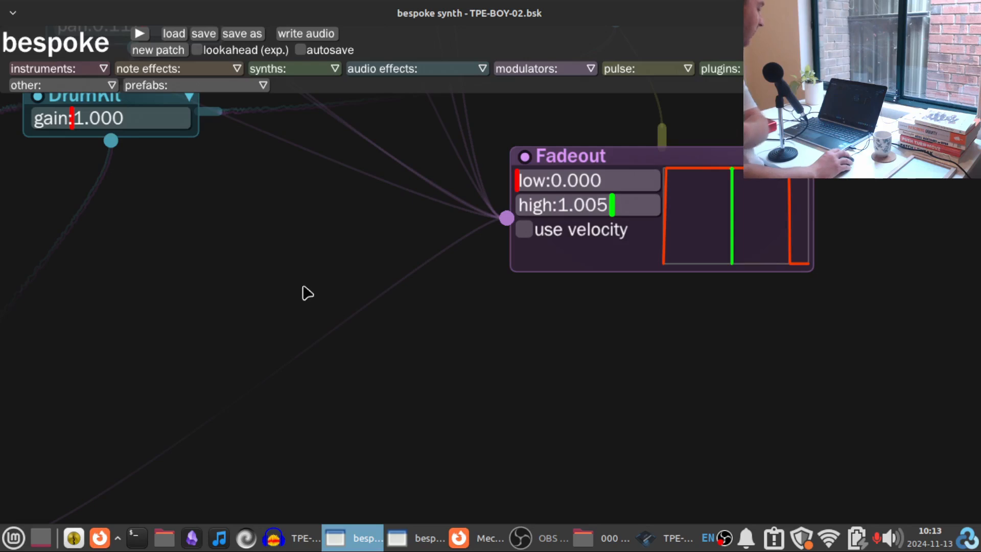
pyautogui.moveTo(561, 364); pyautogui.dragTo(529, 496)
pyautogui.scroll(3, 589, 409)
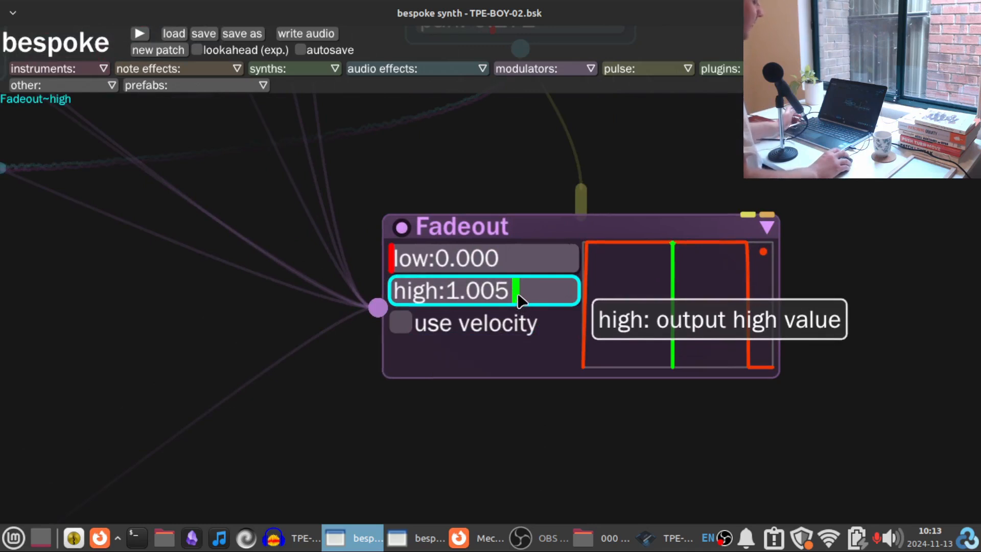
pyautogui.rightClick(517, 296)
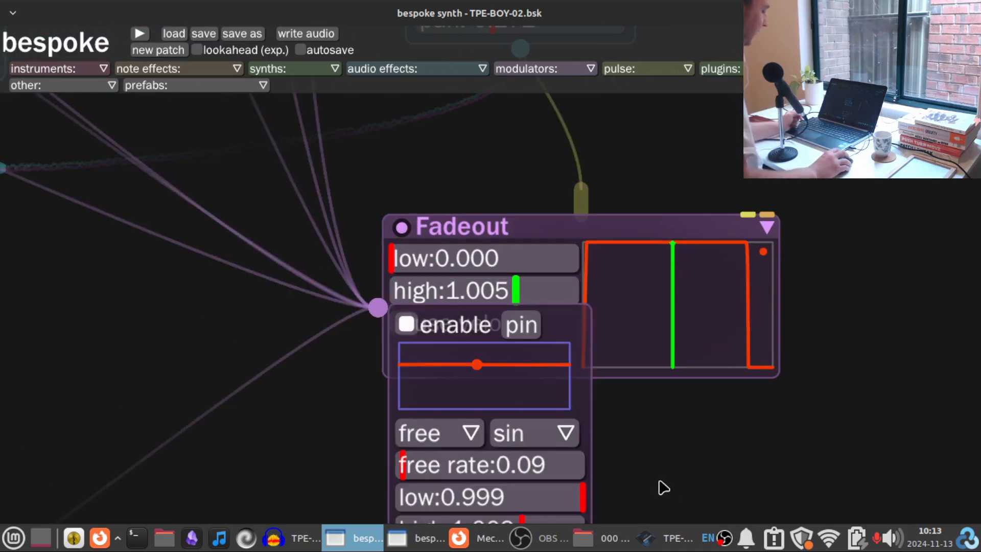
pyautogui.moveTo(675, 462); pyautogui.dragTo(681, 328)
pyautogui.rightClick(483, 126)
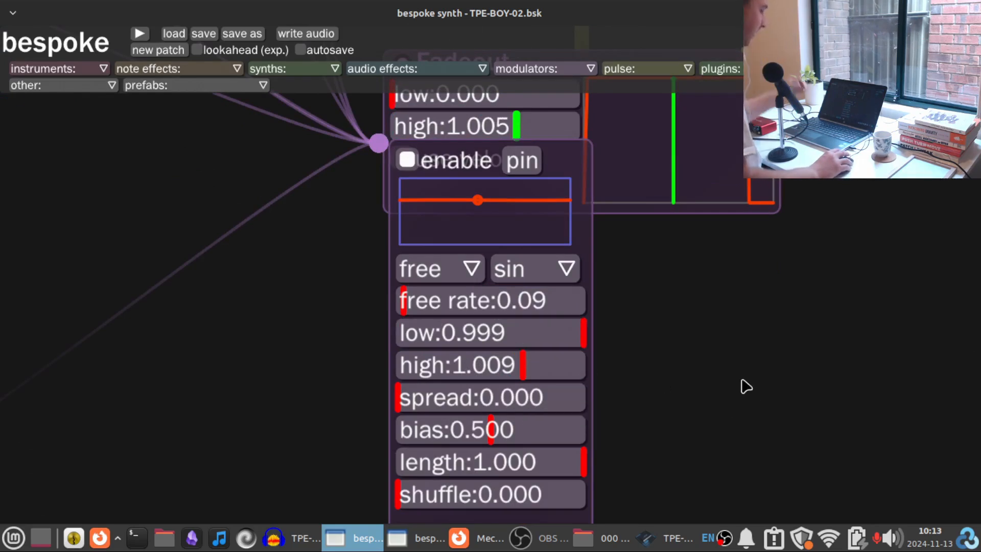
# Step: Trace the routing from the Voices, Crash and DrumKit gains and the Fadeout envelope into the gain module
pyautogui.scroll(-5, 740, 386)
pyautogui.hscroll(-10, 619, 429)
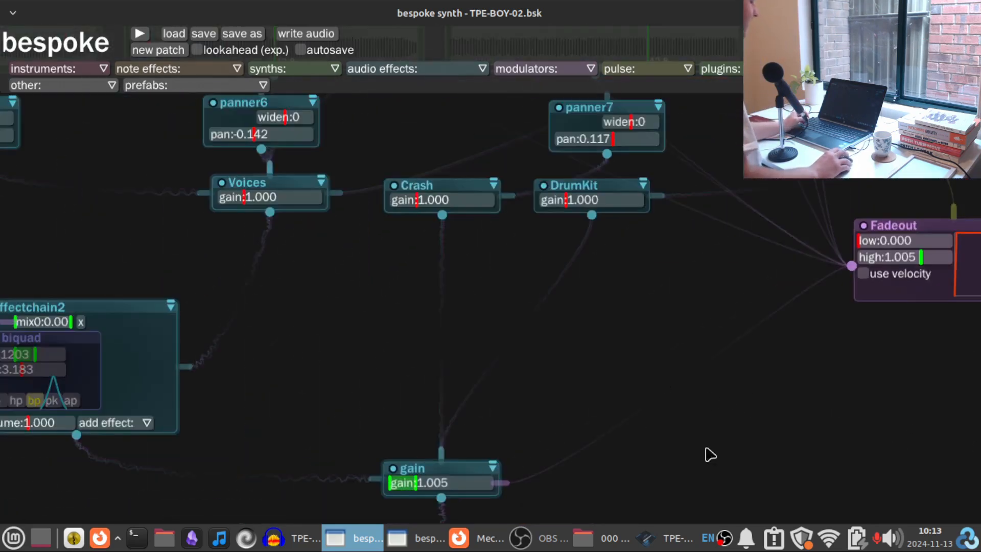
pyautogui.scroll(-5, 744, 236)
pyautogui.hscroll(-3, 738, 233)
pyautogui.moveTo(726, 301); pyautogui.dragTo(611, 519)
pyautogui.scroll(-1, 572, 442)
pyautogui.moveTo(545, 429); pyautogui.dragTo(565, 320)
pyautogui.scroll(3, 573, 306)
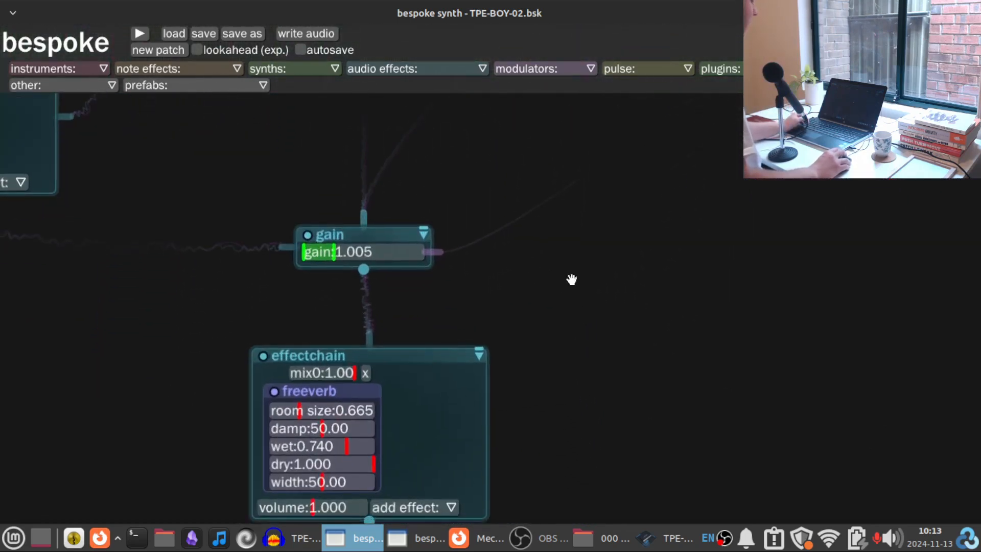
pyautogui.hscroll(-2, 571, 279)
pyautogui.scroll(1, 571, 280)
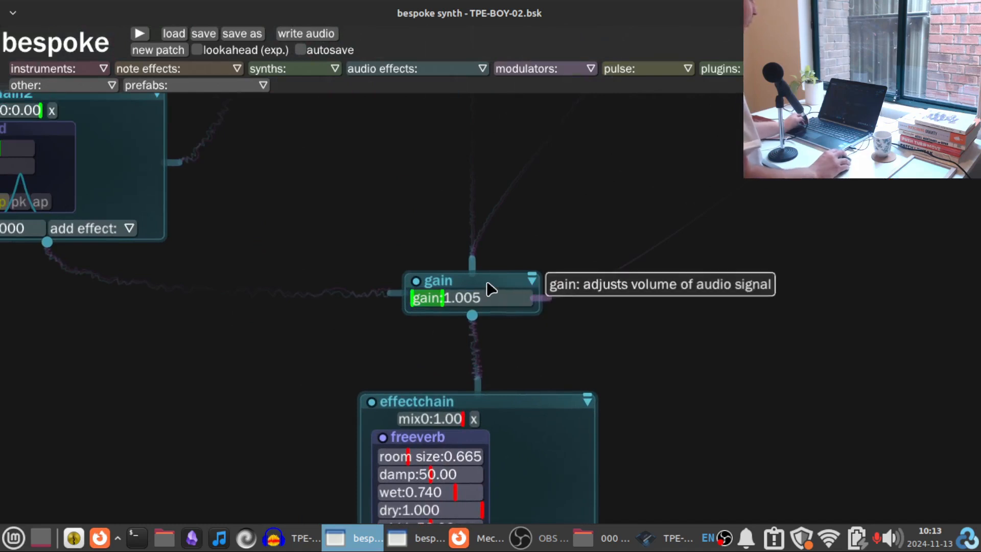
# Step: Inspect the freeverb in effectchain and the gain module that feeds it
pyautogui.scroll(-5, 679, 337)
pyautogui.moveTo(695, 261); pyautogui.dragTo(719, 270)
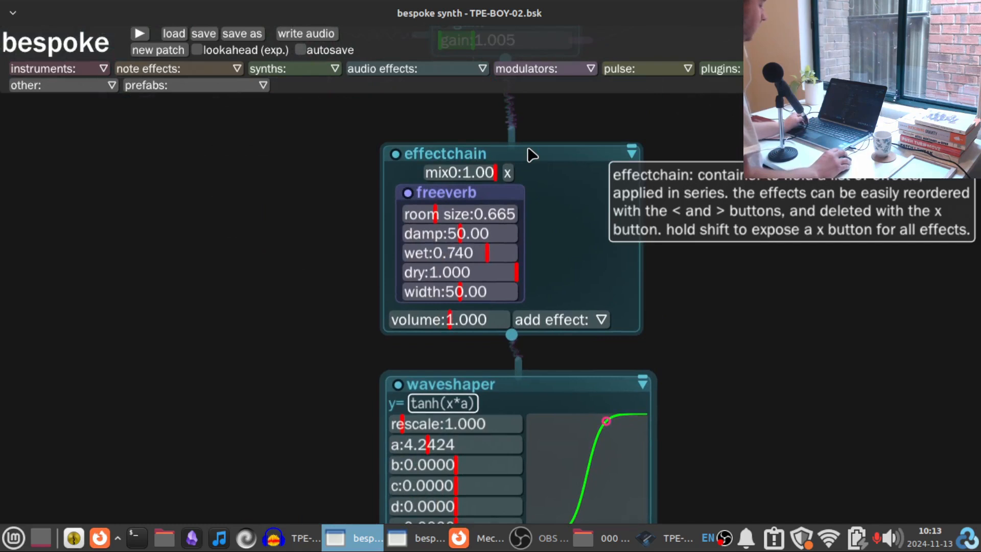
pyautogui.scroll(4, 561, 335)
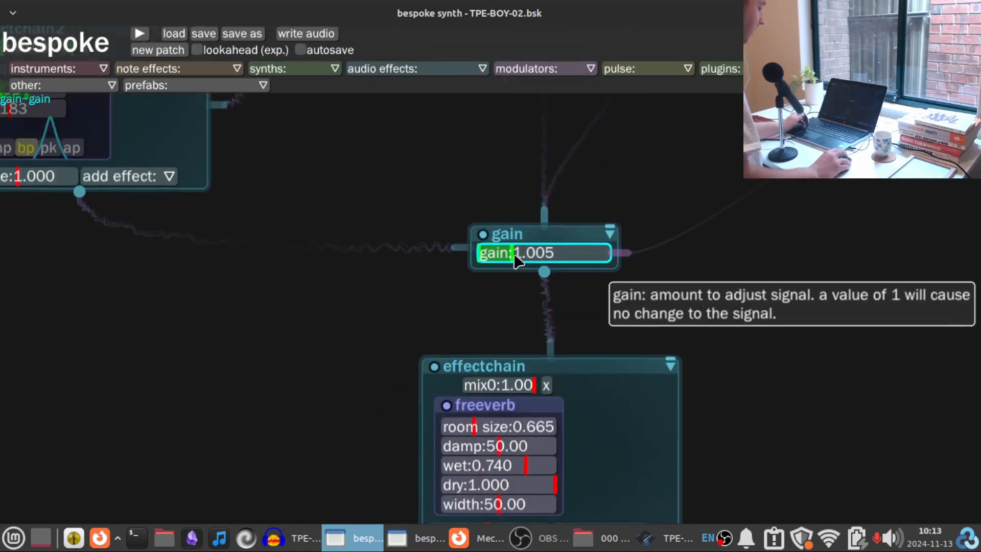
pyautogui.hscroll(1, 631, 311)
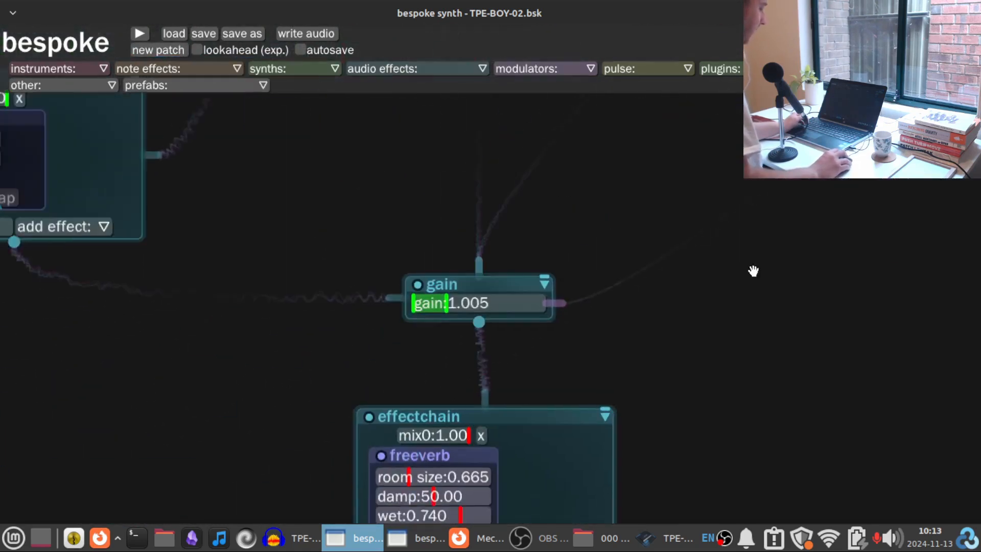
# Step: Set the room size of the freeverb in effectchain to 0.872
pyautogui.scroll(-4, 753, 271)
pyautogui.moveTo(784, 336); pyautogui.dragTo(798, 245)
pyautogui.click(471, 212)
pyautogui.moveTo(734, 252); pyautogui.dragTo(773, 302)
pyautogui.scroll(2, 685, 314)
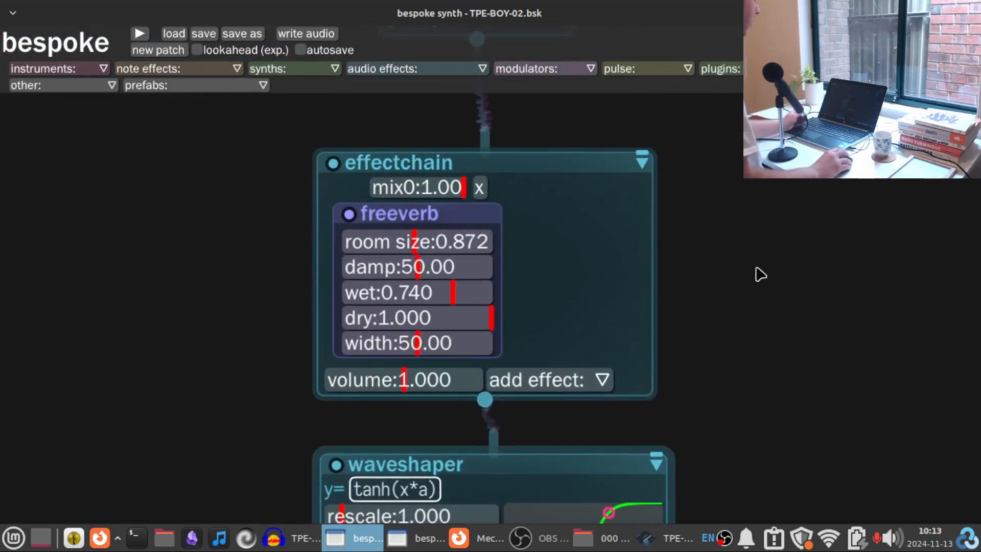
pyautogui.scroll(-2, 764, 271)
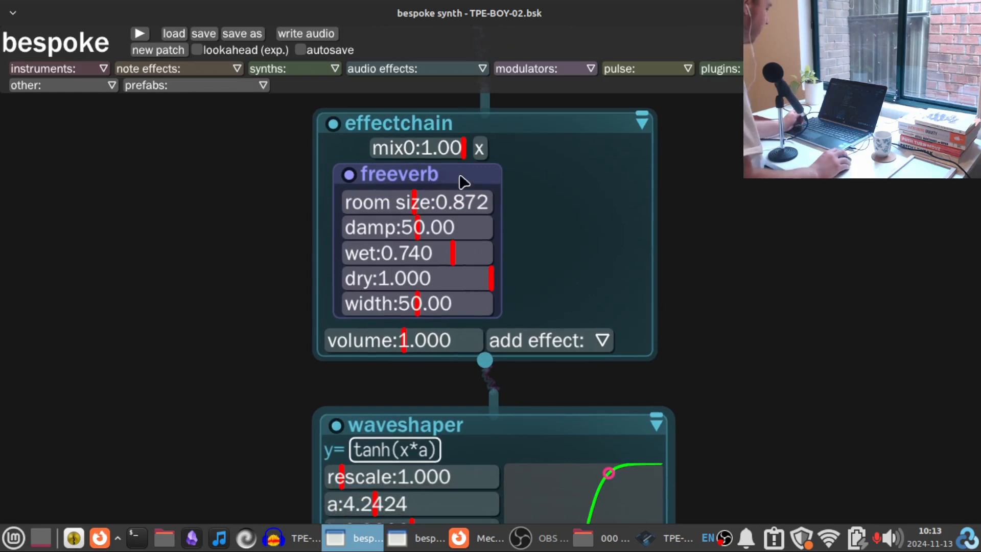
# Step: Change the expression of the waveshaper below effectchain to sin(x)
pyautogui.scroll(-15, 746, 301)
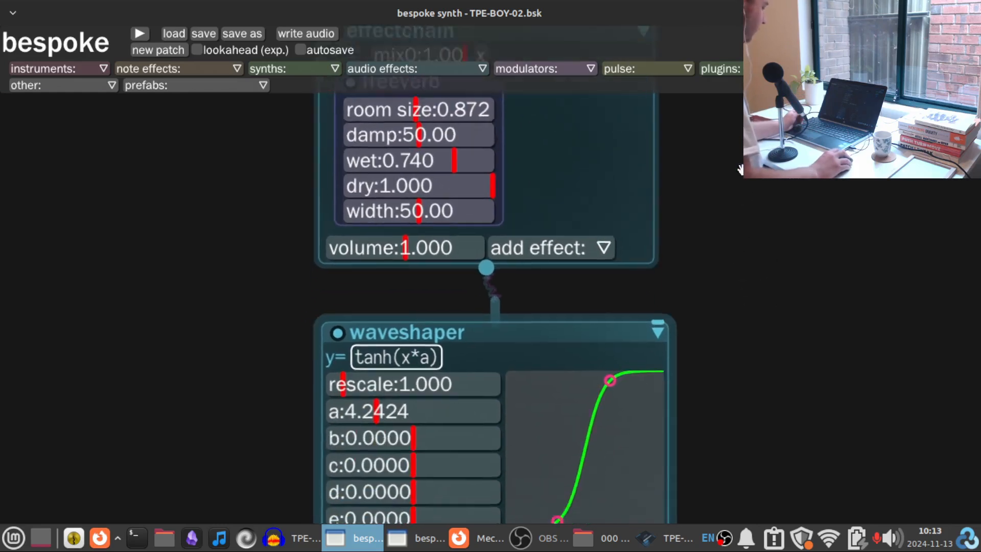
pyautogui.moveTo(819, 212); pyautogui.dragTo(789, 345)
pyautogui.scroll(2, 735, 329)
pyautogui.moveTo(730, 323); pyautogui.dragTo(797, 286)
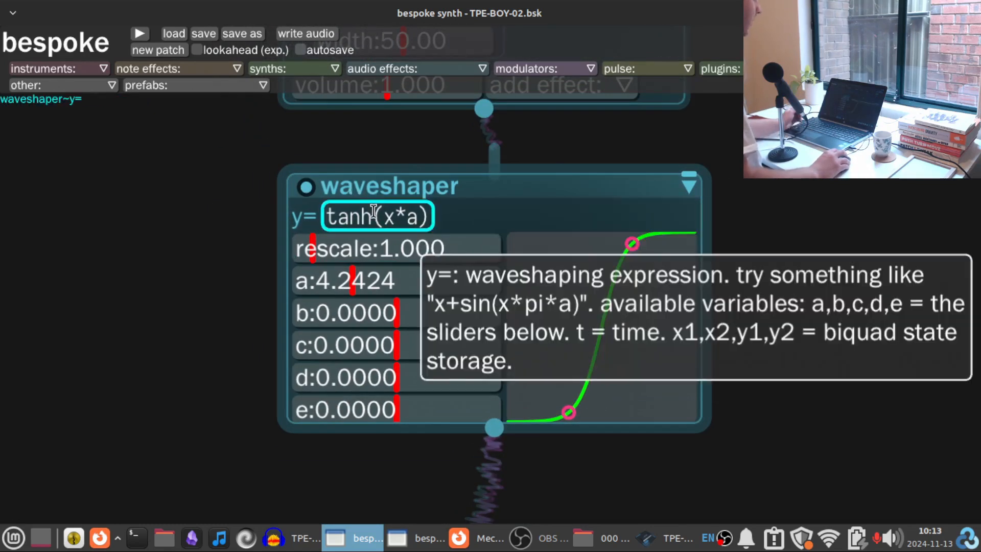
pyautogui.click(424, 214)
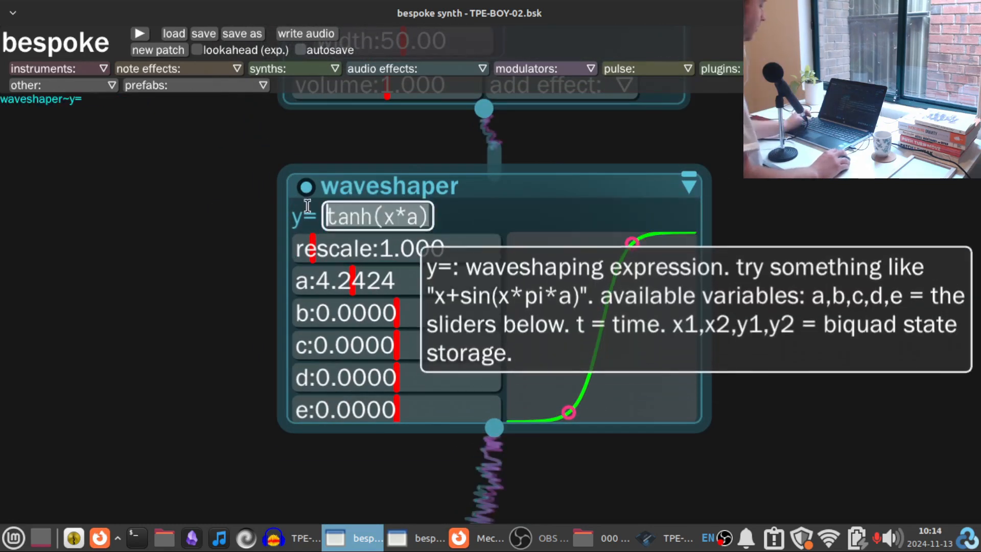
pyautogui.write('sin')
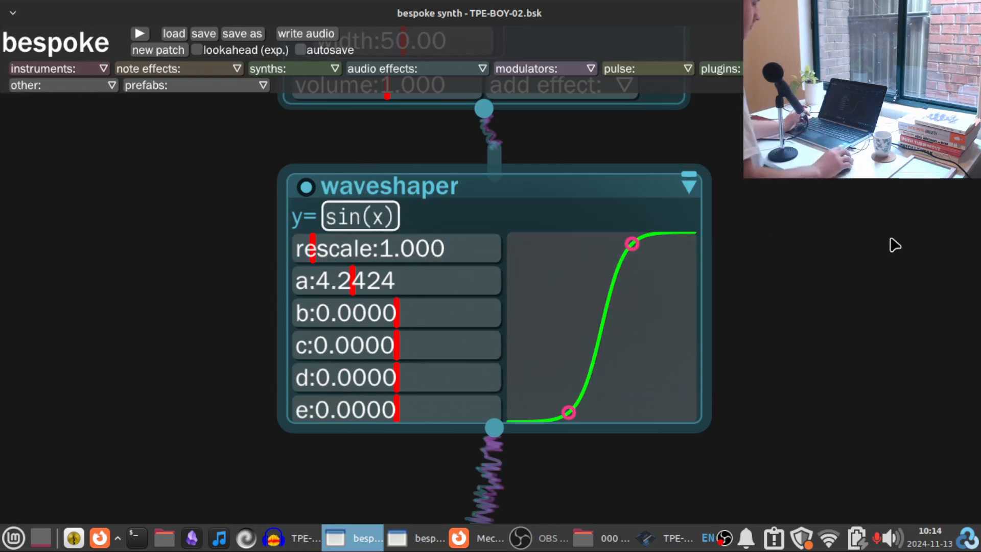
pyautogui.write('(x)')
pyautogui.press('Return')
# Step: Restore the waveshaper's expression to tanh(x*a)
pyautogui.click(379, 210)
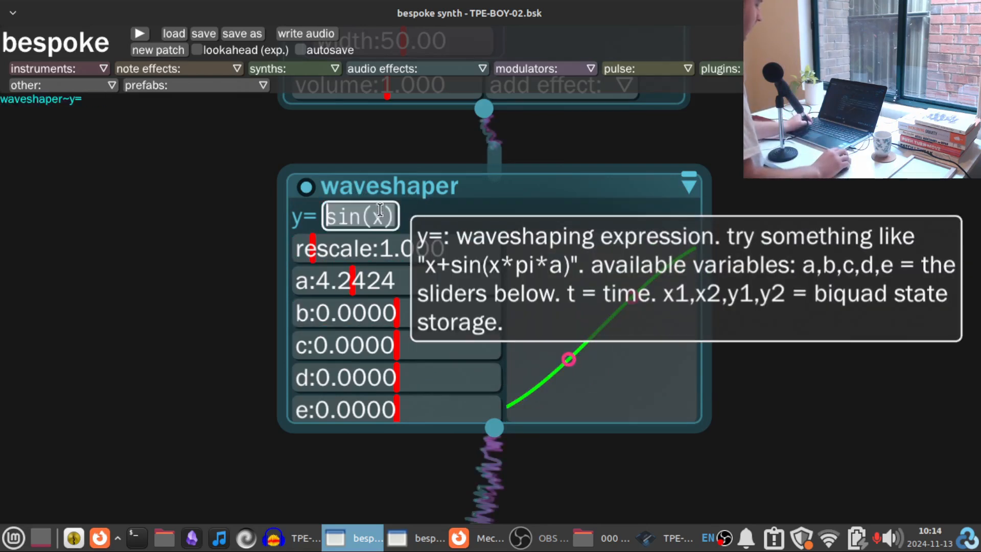
pyautogui.write('tanh')
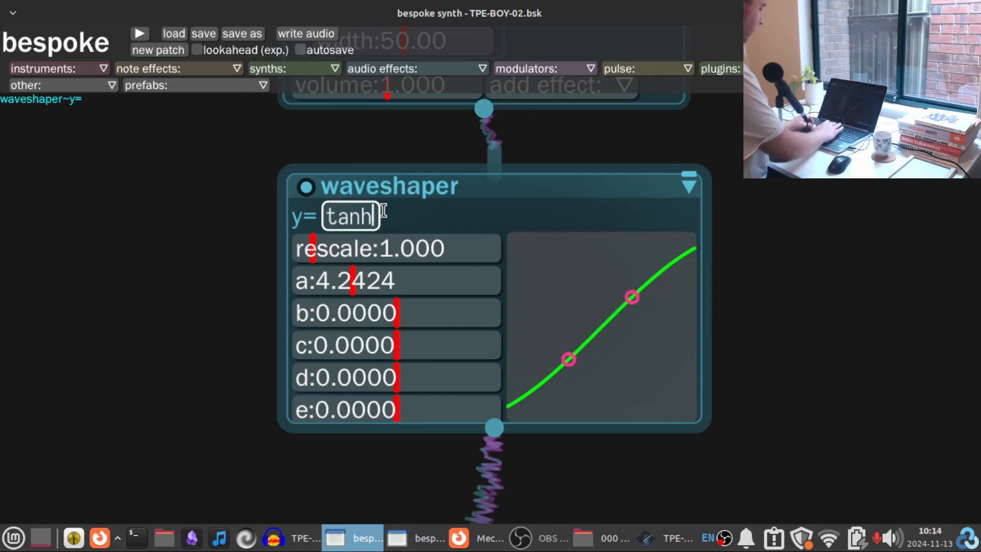
pyautogui.press('Return')
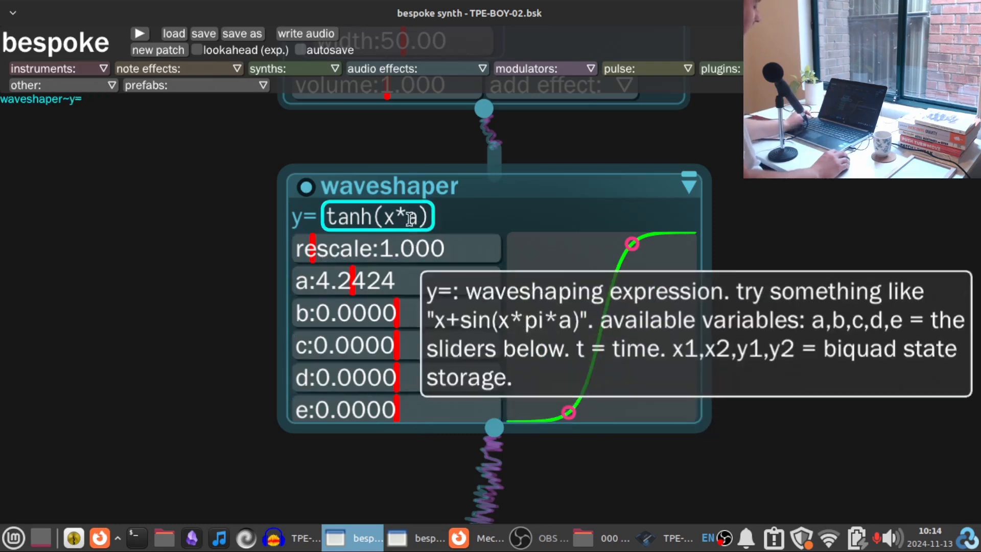
# Step: Play the patch while varying the waveshaper's variable a, settle it at 5.3429, and stop playback
pyautogui.click(351, 285)
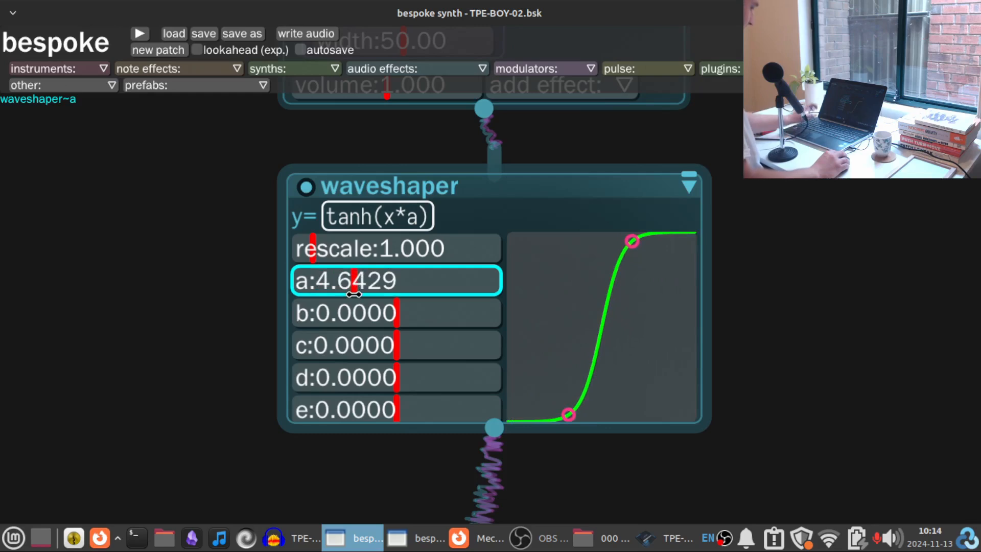
pyautogui.hotkey('shift', 'p')
pyautogui.moveTo(410, 294); pyautogui.dragTo(411, 273)
pyautogui.moveTo(442, 274); pyautogui.dragTo(346, 296)
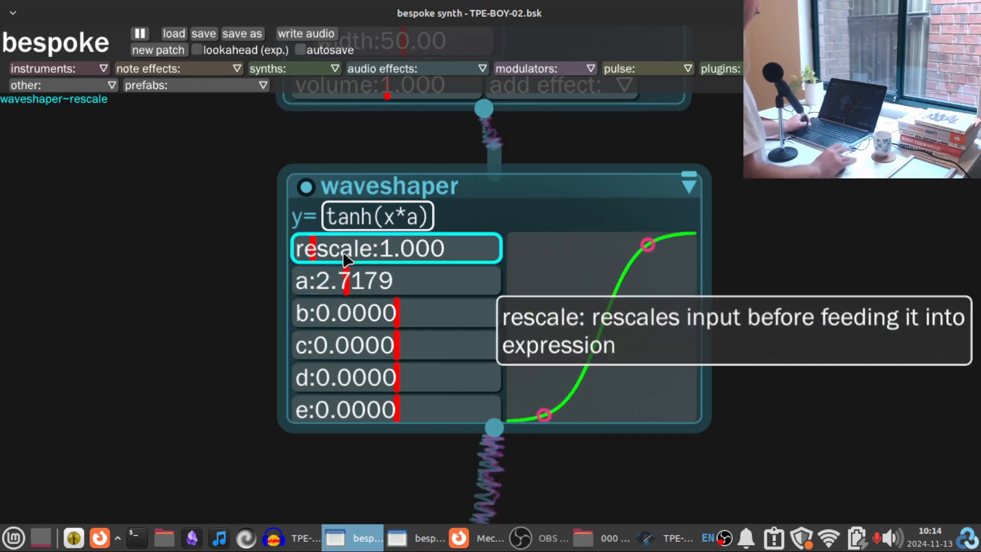
pyautogui.write('P')
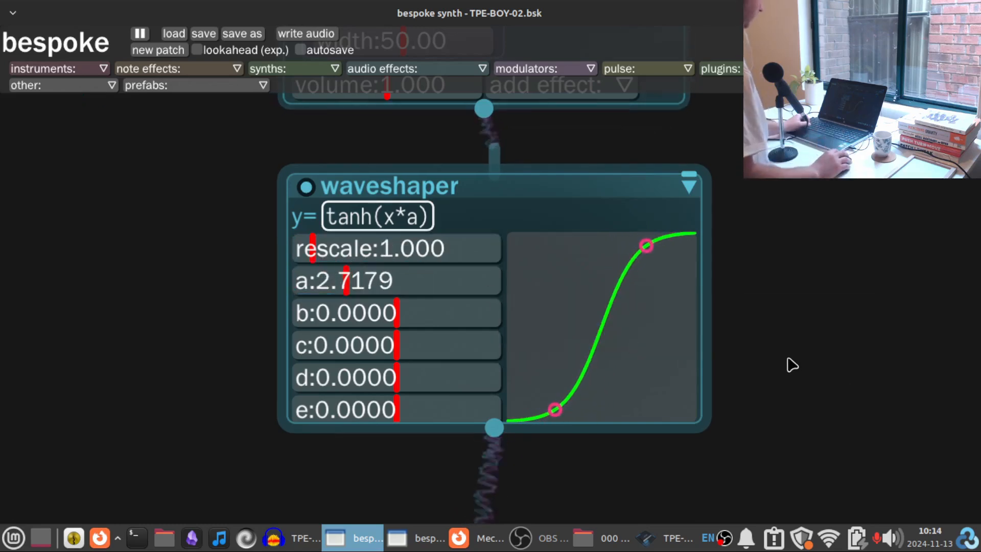
pyautogui.moveTo(346, 278); pyautogui.dragTo(357, 273)
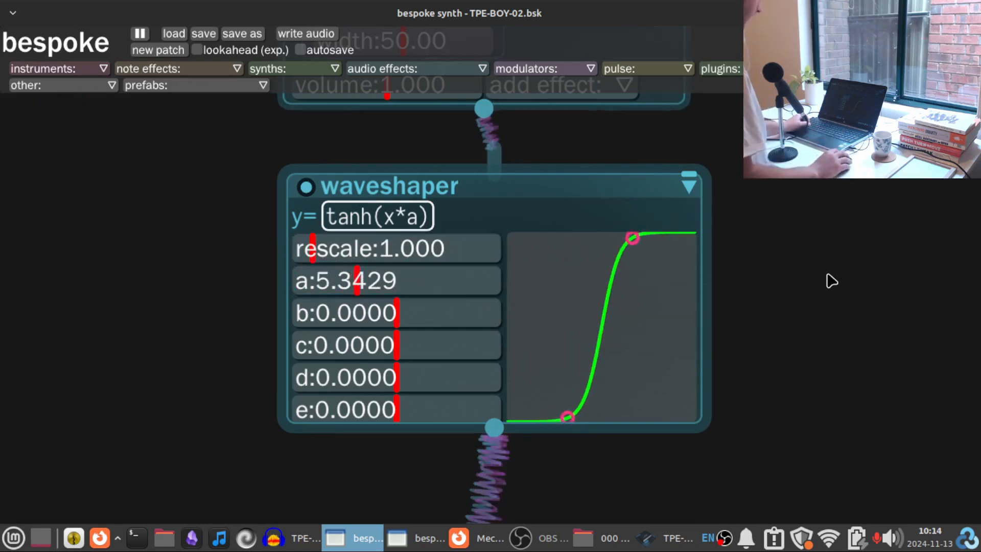
pyautogui.hotkey('shift', 'p')
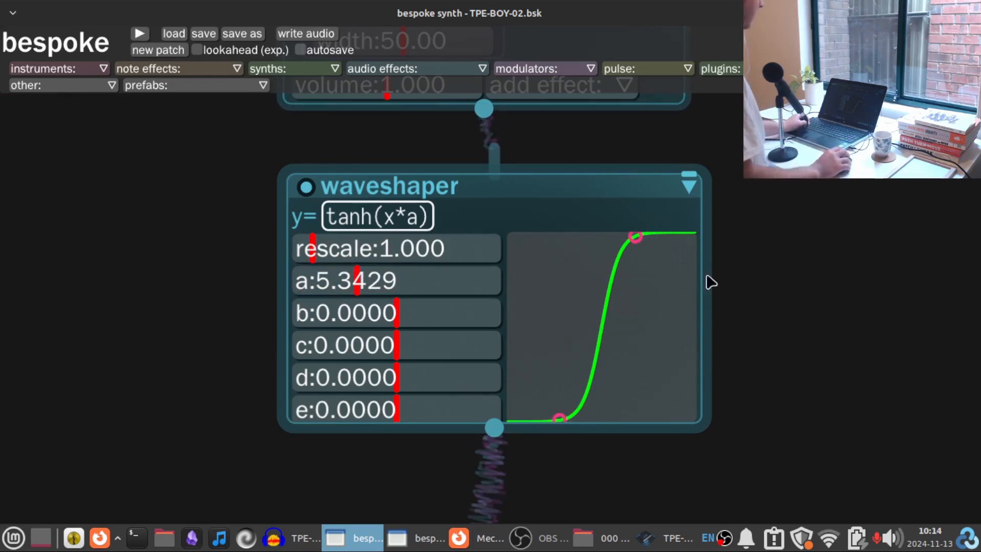
# Step: Follow the signal from the waveshaper through the splitter to Haas, CompressorLimiter and the two outputs
pyautogui.scroll(-3, 787, 312)
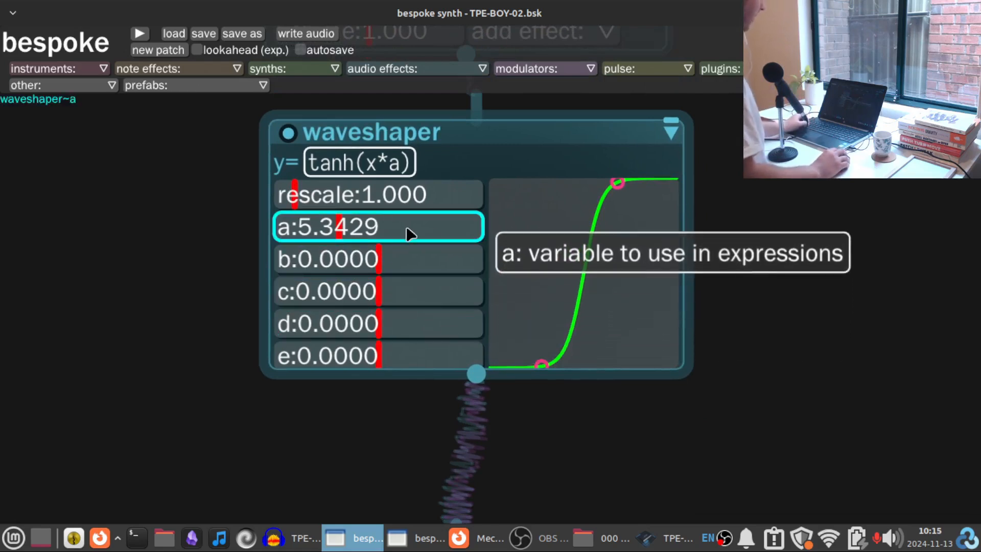
pyautogui.scroll(-3, 848, 235)
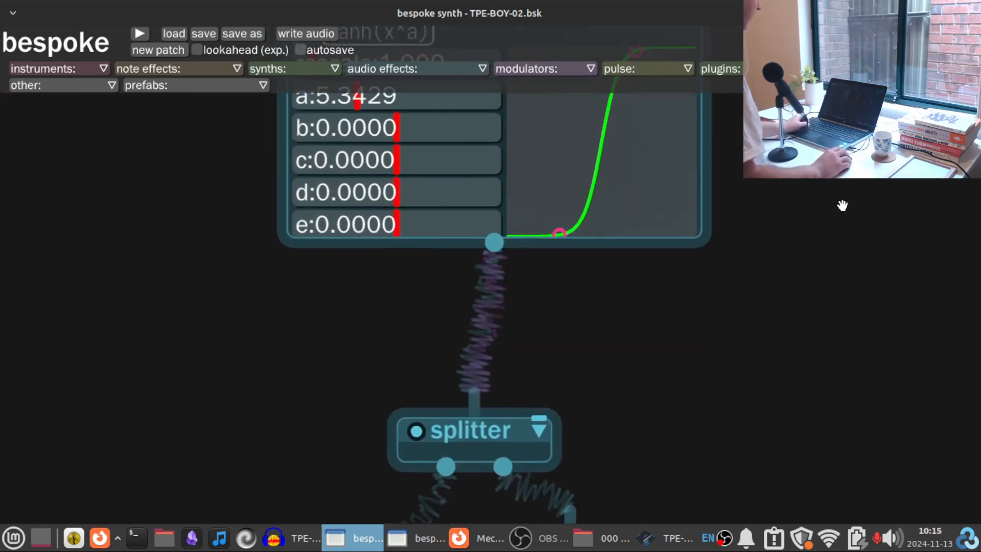
pyautogui.scroll(-2, 817, 281)
pyautogui.scroll(-5, 816, 260)
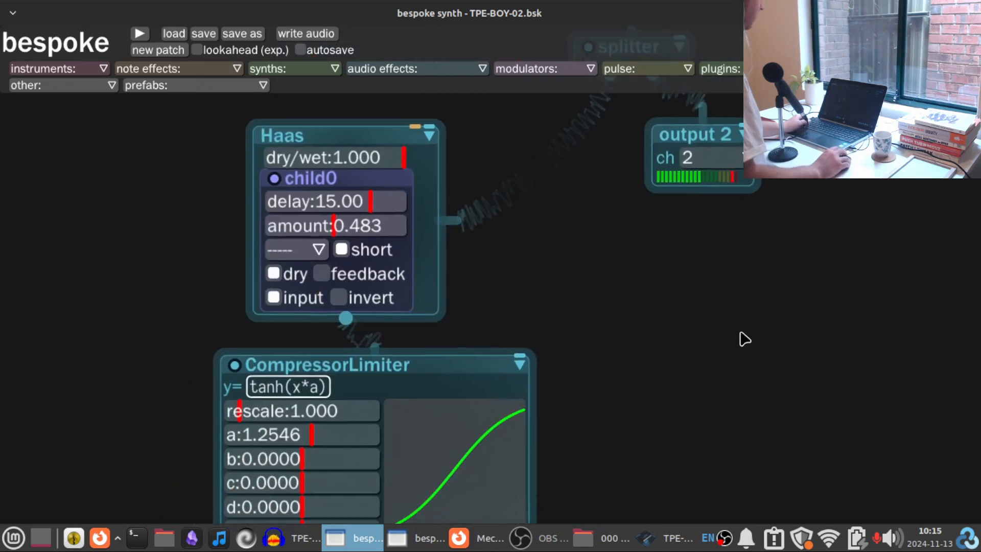
pyautogui.scroll(-4, 730, 335)
pyautogui.scroll(3, 710, 358)
pyautogui.scroll(-1, 697, 383)
pyautogui.scroll(-2, 704, 373)
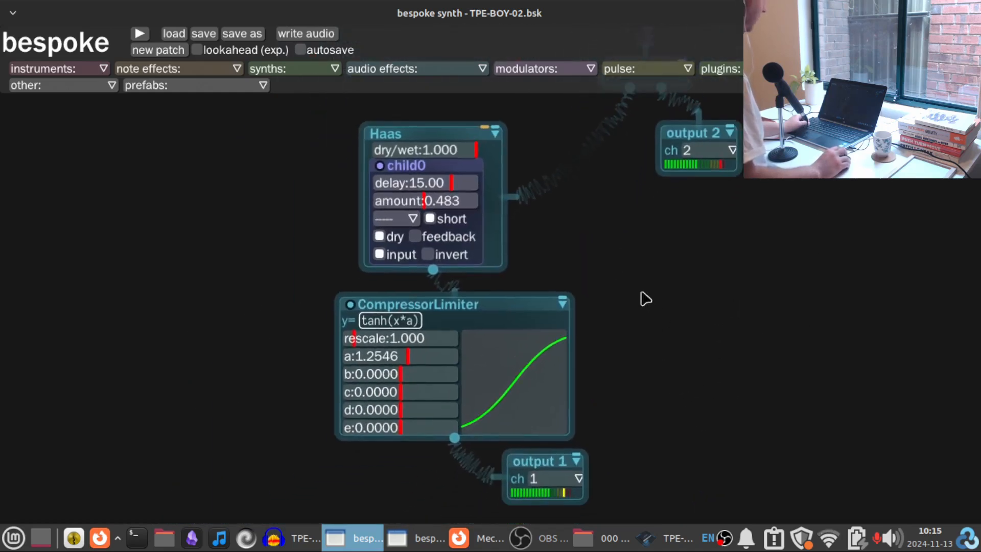
# Step: Inspect the delay, amount and dry/wet settings of the Haas module
pyautogui.moveTo(679, 262)
pyautogui.mouseDown()
pyautogui.moveTo(663, 306)
pyautogui.moveTo(693, 262)
pyautogui.mouseUp()
pyautogui.scroll(2, 594, 233)
pyautogui.moveTo(590, 233); pyautogui.dragTo(636, 283)
pyautogui.scroll(2, 603, 251)
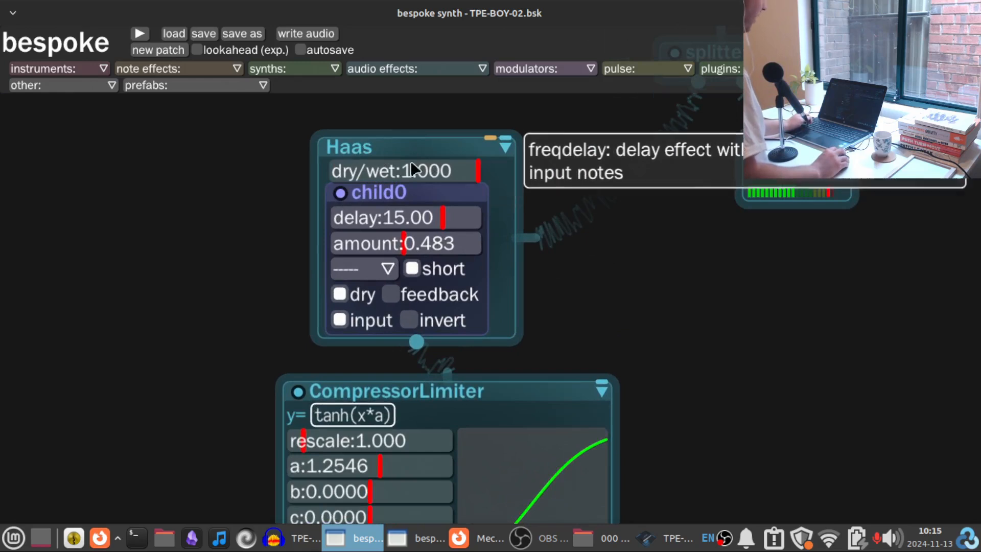
# Step: Examine the amount setting of the Haas module and its incoming connection from the splitter
pyautogui.moveTo(649, 315); pyautogui.dragTo(674, 336)
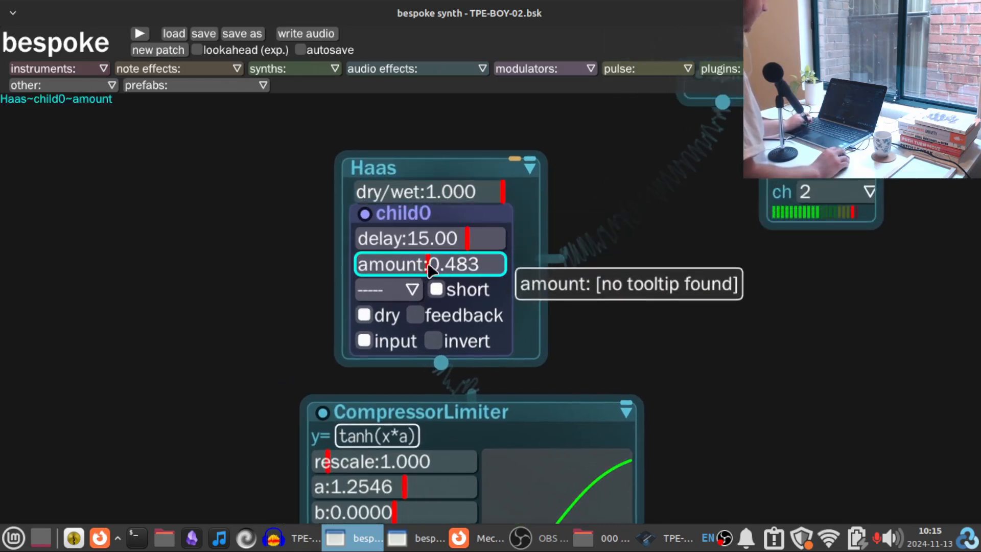
pyautogui.moveTo(571, 284); pyautogui.dragTo(598, 274)
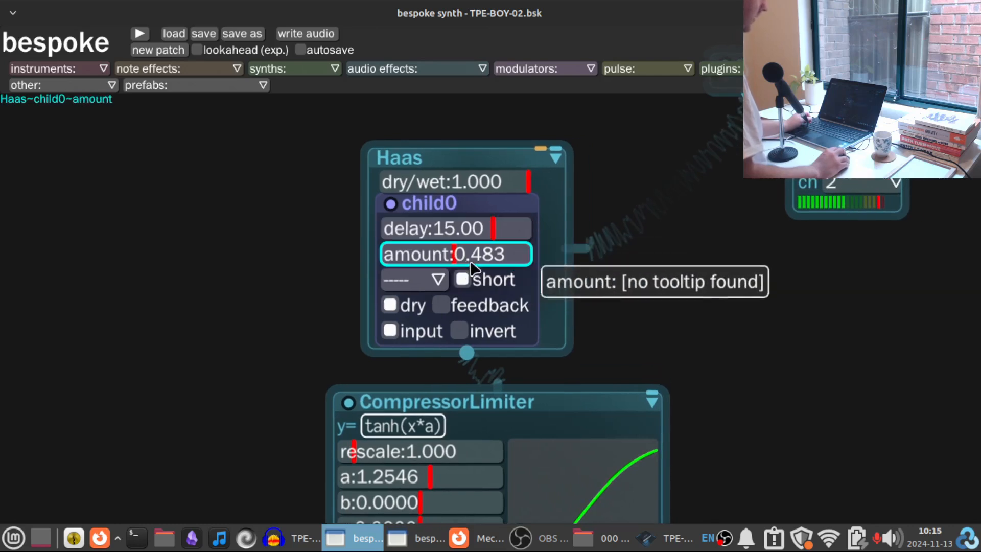
pyautogui.moveTo(676, 311); pyautogui.dragTo(631, 317)
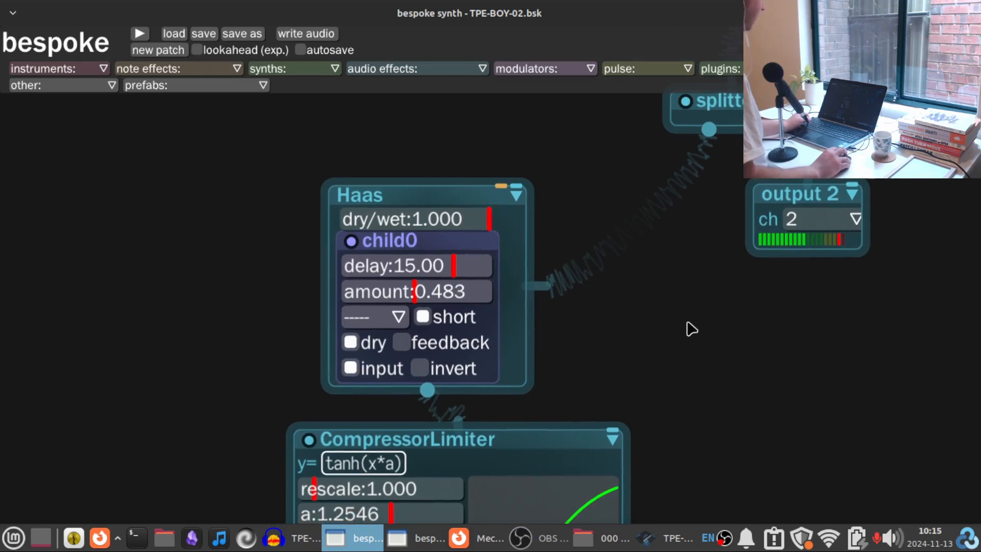
pyautogui.scroll(1, 641, 346)
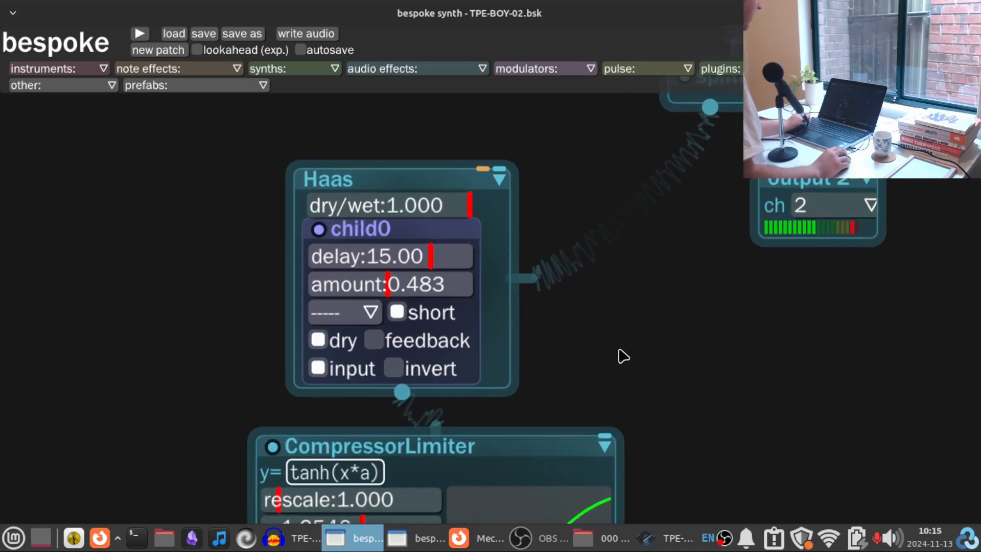
pyautogui.moveTo(623, 356); pyautogui.dragTo(642, 368)
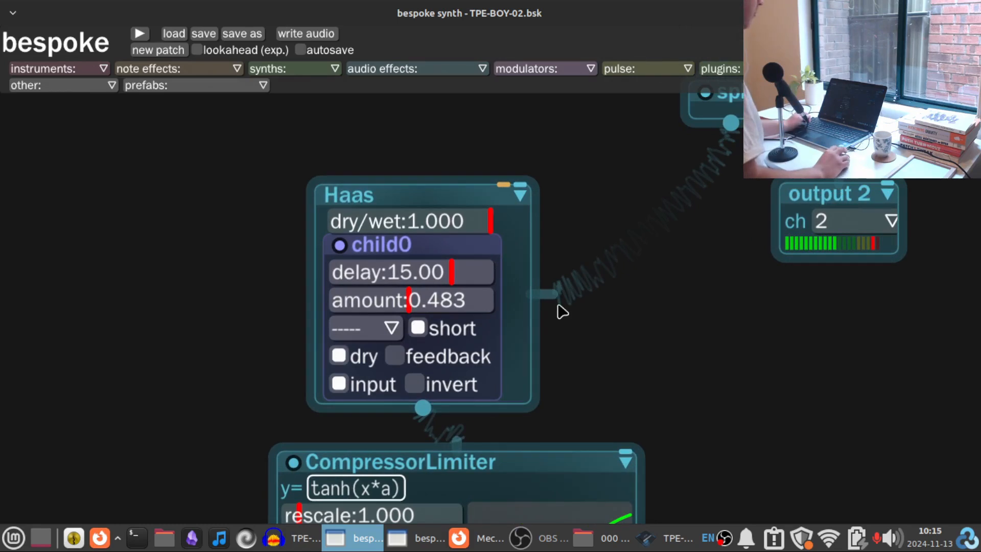
pyautogui.moveTo(650, 343); pyautogui.dragTo(662, 291)
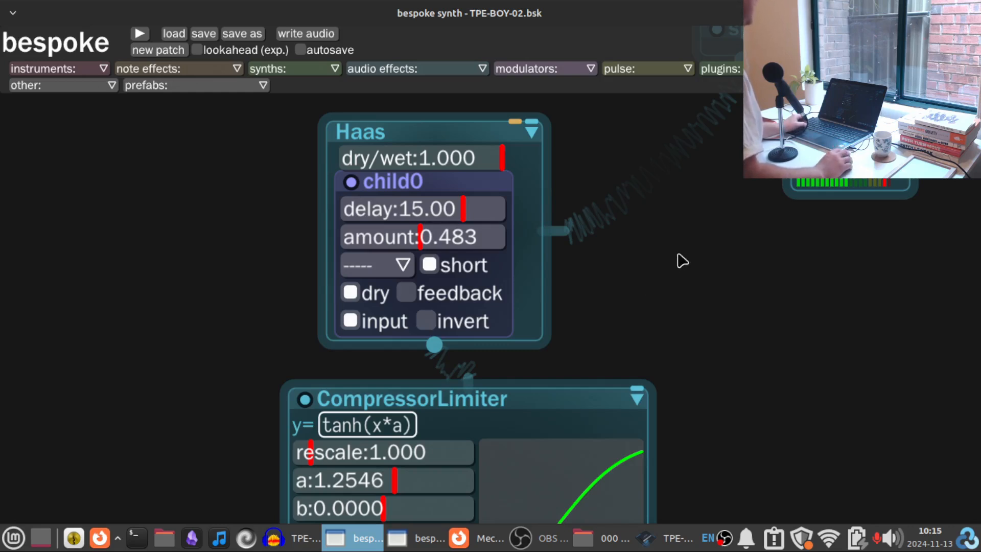
pyautogui.moveTo(622, 269); pyautogui.dragTo(621, 283)
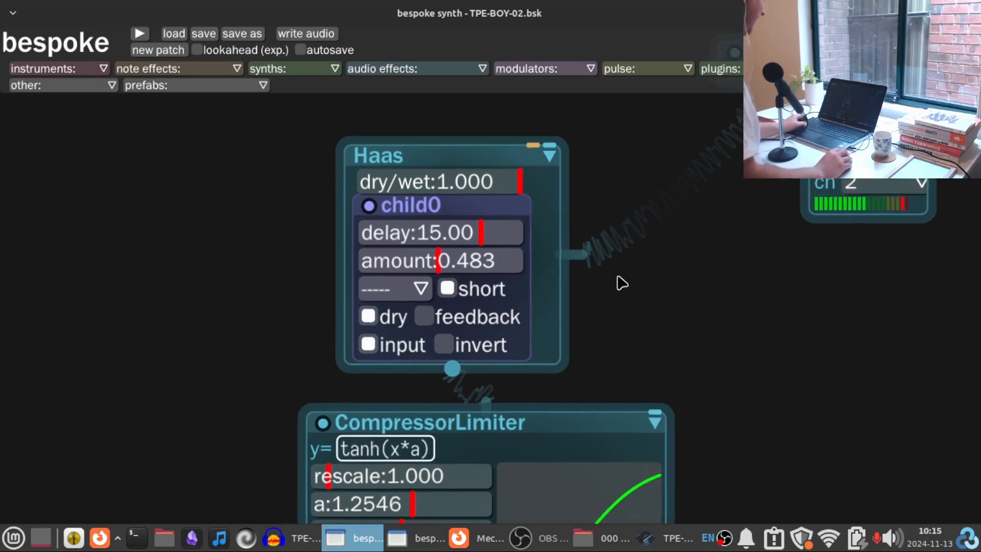
# Step: Play the patch, switch the Haas child0 delay off and on again to compare the sound, and stop playback
pyautogui.hotkey('shift', 'p')
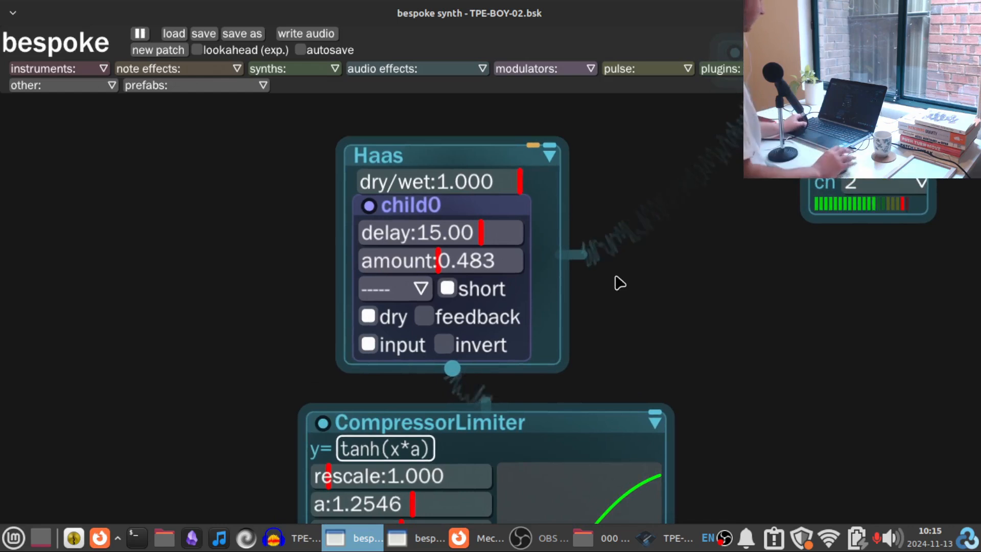
pyautogui.click(368, 206)
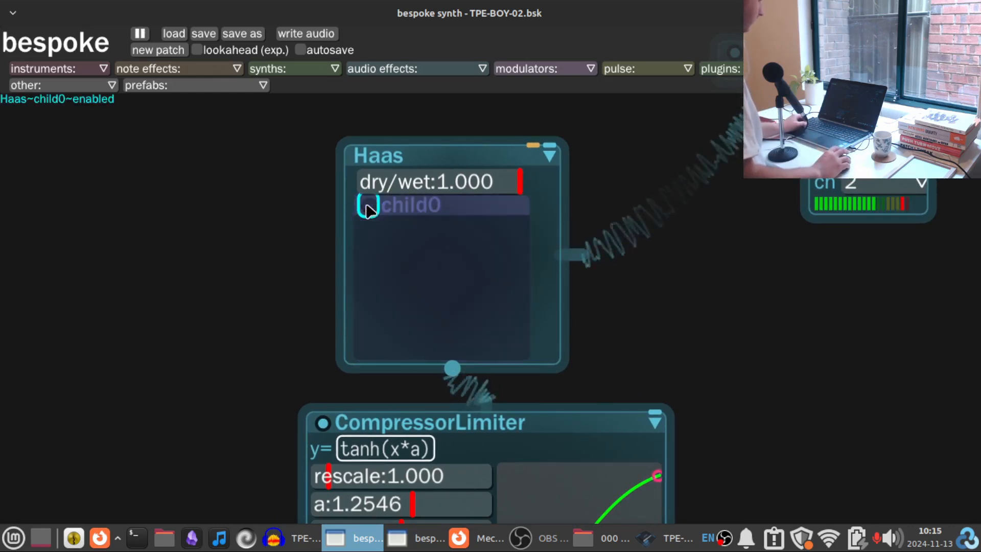
pyautogui.click(369, 206)
pyautogui.scroll(-5, 794, 329)
pyautogui.hscroll(5, 794, 328)
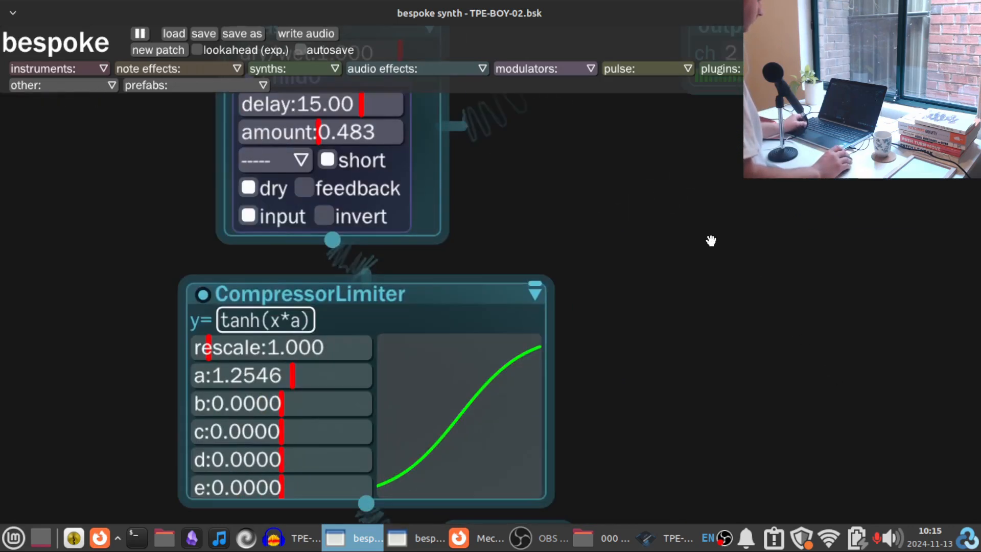
pyautogui.hotkey('shift', 'p')
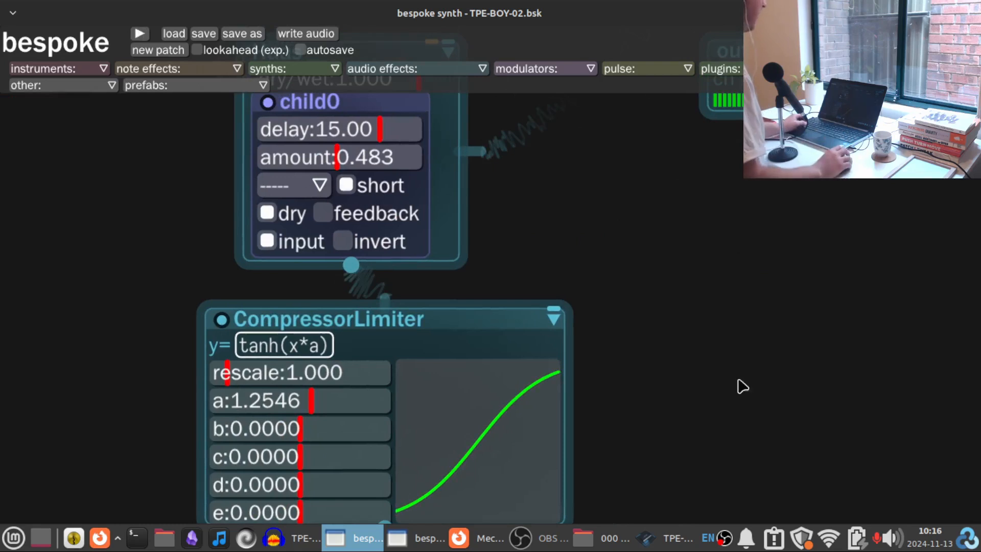
# Step: Review the Haas module's delay time and how the splitter feeds Haas and output 2
pyautogui.scroll(3, 742, 386)
pyautogui.hscroll(-1, 742, 387)
pyautogui.scroll(2, 559, 268)
pyautogui.moveTo(560, 281); pyautogui.dragTo(634, 357)
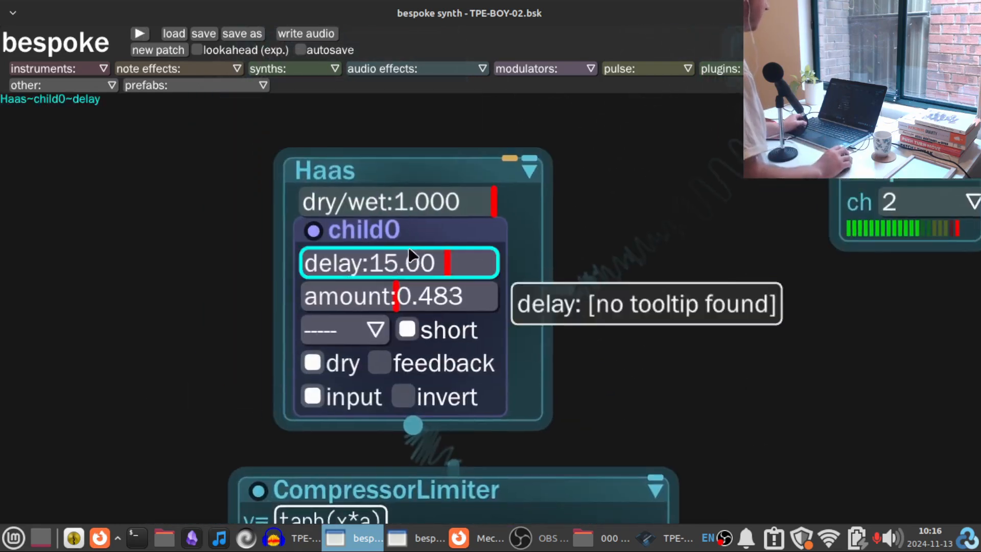
pyautogui.moveTo(706, 400); pyautogui.dragTo(693, 87)
pyautogui.moveTo(717, 326); pyautogui.dragTo(680, 471)
pyautogui.scroll(-3, 695, 347)
pyautogui.moveTo(695, 347); pyautogui.dragTo(621, 471)
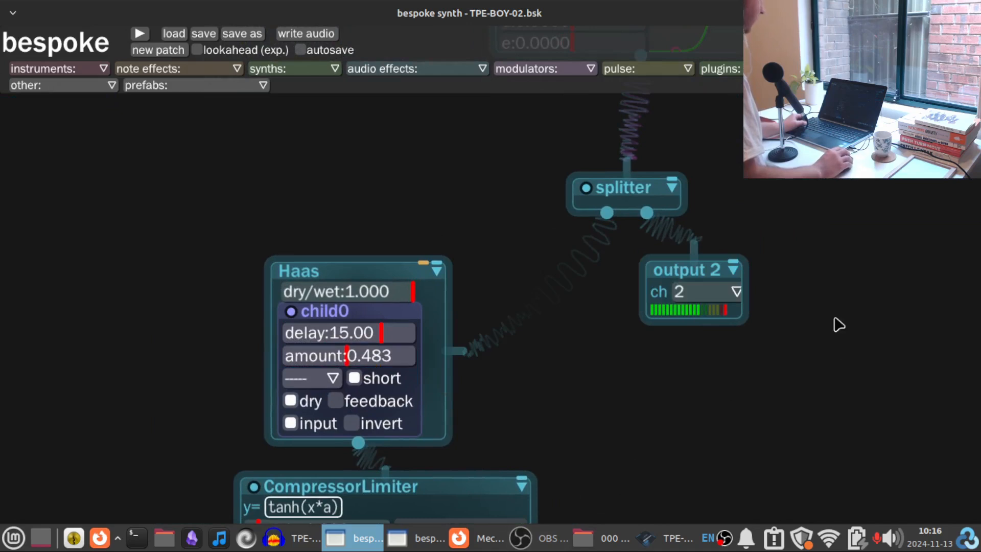
# Step: Examine the CompressorLimiter's tanh(x*a) curve and its connections from Haas and into output 1
pyautogui.scroll(-5, 839, 325)
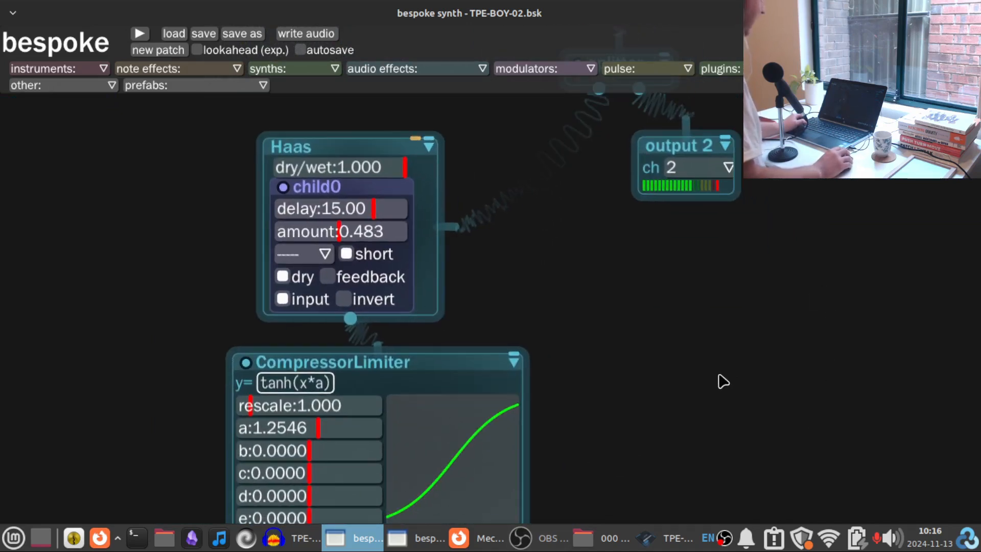
pyautogui.moveTo(653, 384); pyautogui.dragTo(650, 194)
pyautogui.scroll(2, 613, 280)
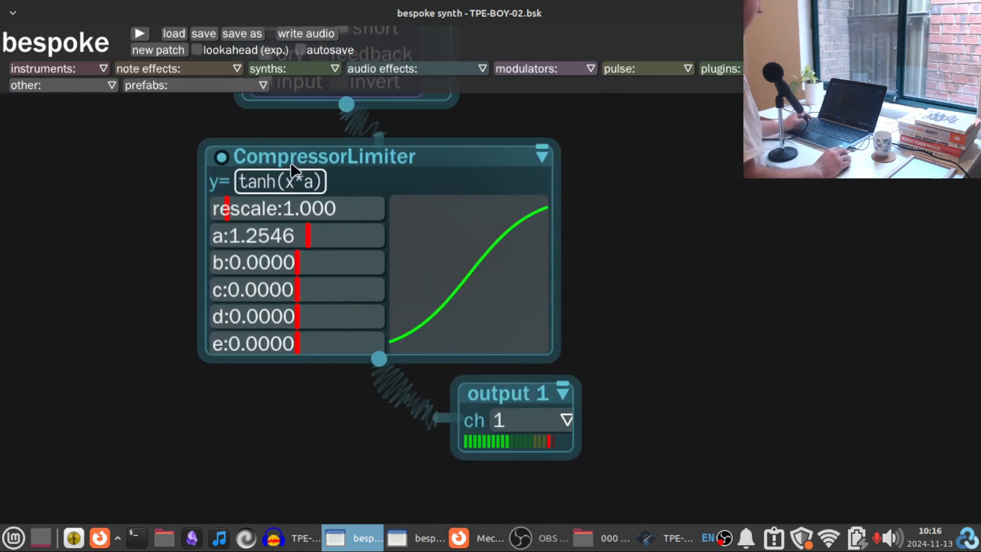
pyautogui.moveTo(637, 189); pyautogui.dragTo(626, 241)
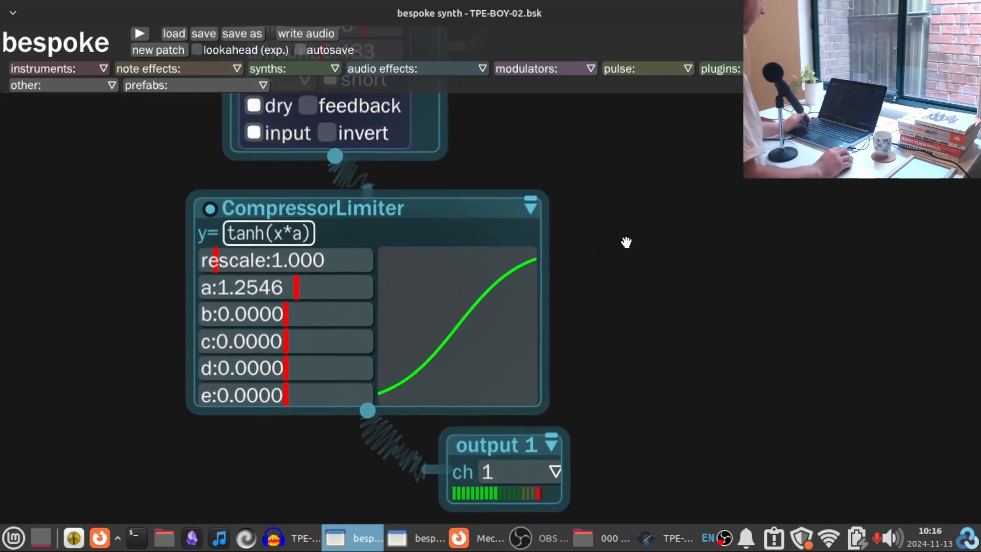
pyautogui.scroll(5, 459, 496)
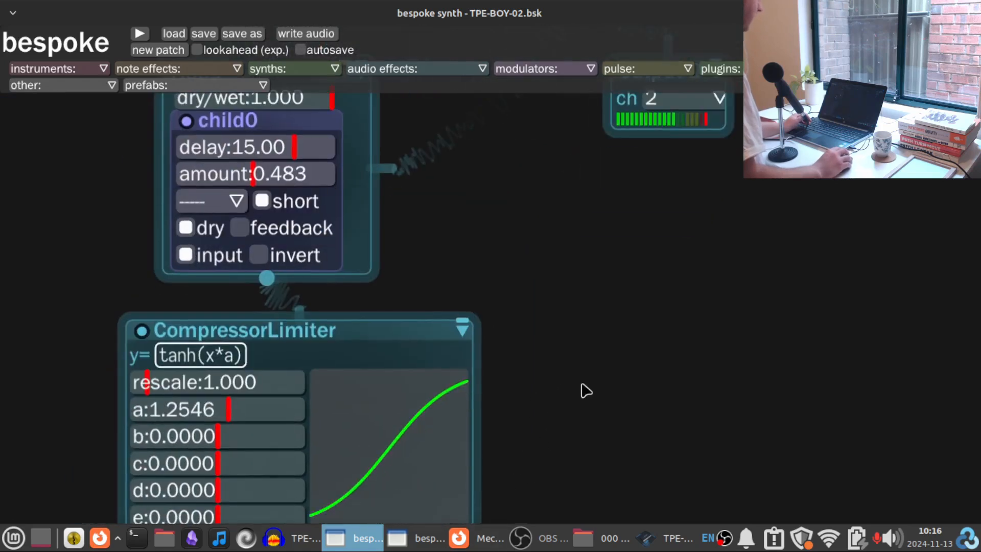
pyautogui.scroll(-8, 585, 389)
pyautogui.scroll(5, 587, 407)
pyautogui.scroll(-7, 731, 140)
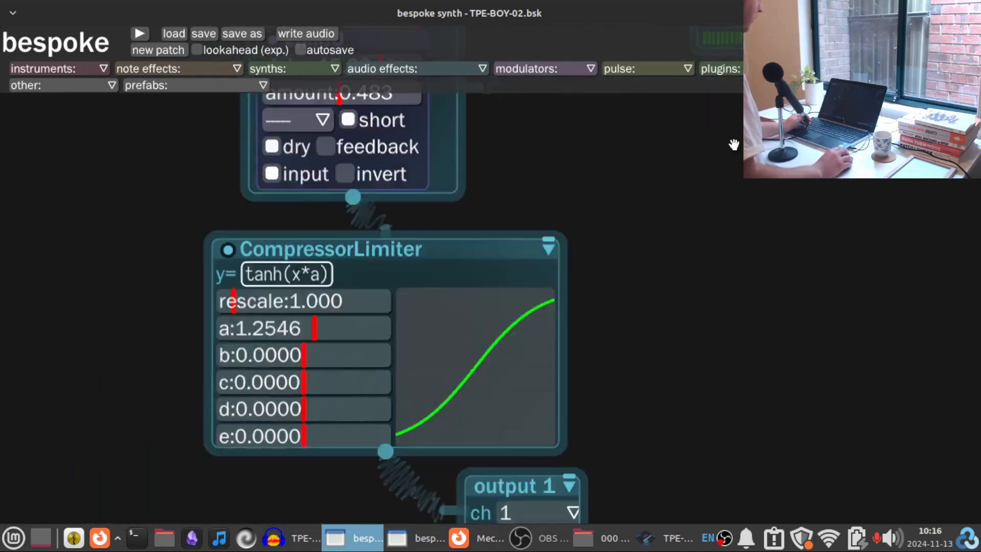
pyautogui.moveTo(814, 225); pyautogui.dragTo(678, 61)
pyautogui.scroll(-6, 524, 212)
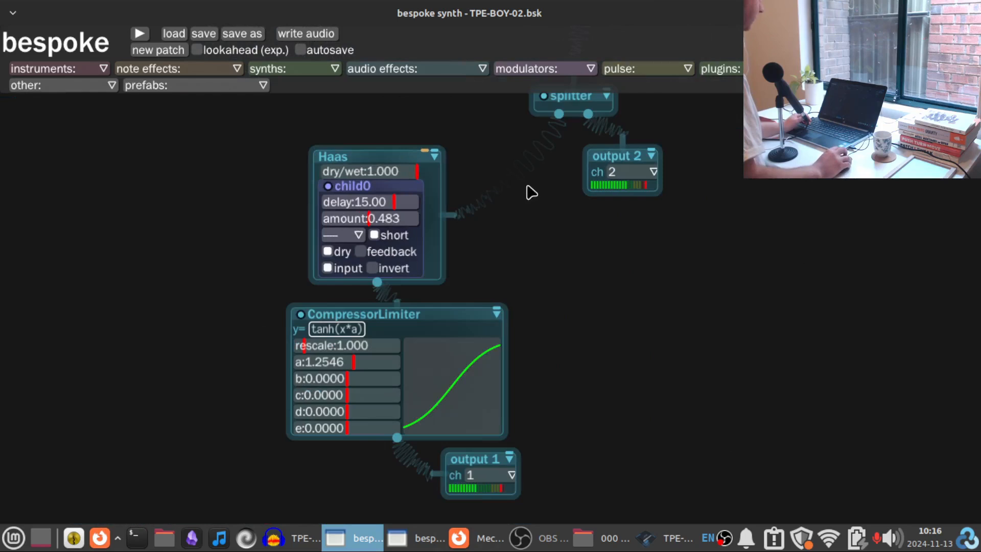
# Step: Trace the patch back up from the outputs through waveshaper, reverb and gain to the sample players and pulse train
pyautogui.moveTo(702, 246); pyautogui.dragTo(694, 388)
pyautogui.scroll(-3, 681, 244)
pyautogui.moveTo(681, 243); pyautogui.dragTo(645, 394)
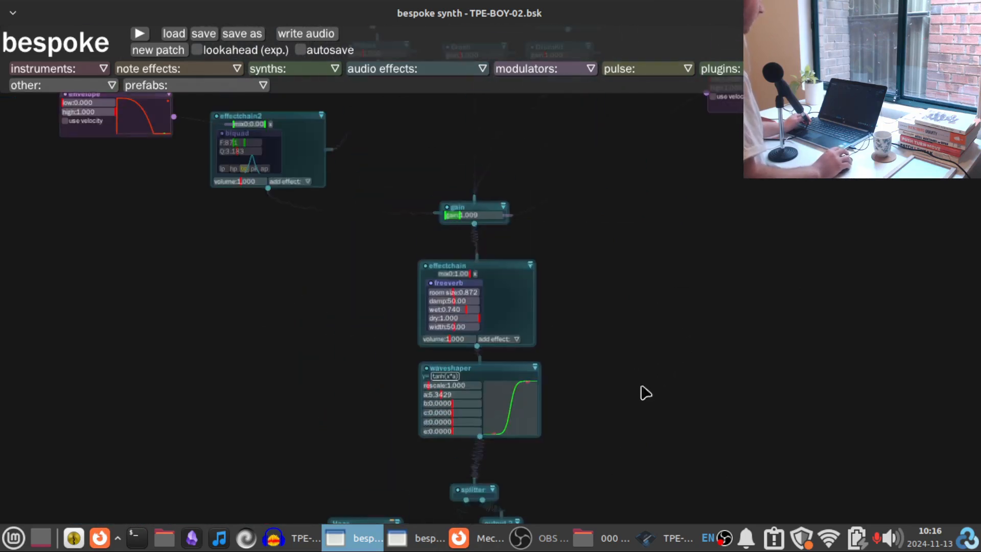
pyautogui.scroll(4, 575, 21)
pyautogui.moveTo(812, 221); pyautogui.dragTo(826, 459)
pyautogui.moveTo(622, 173); pyautogui.dragTo(565, 280)
pyautogui.scroll(2, 629, 173)
pyautogui.moveTo(628, 173); pyautogui.dragTo(666, 131)
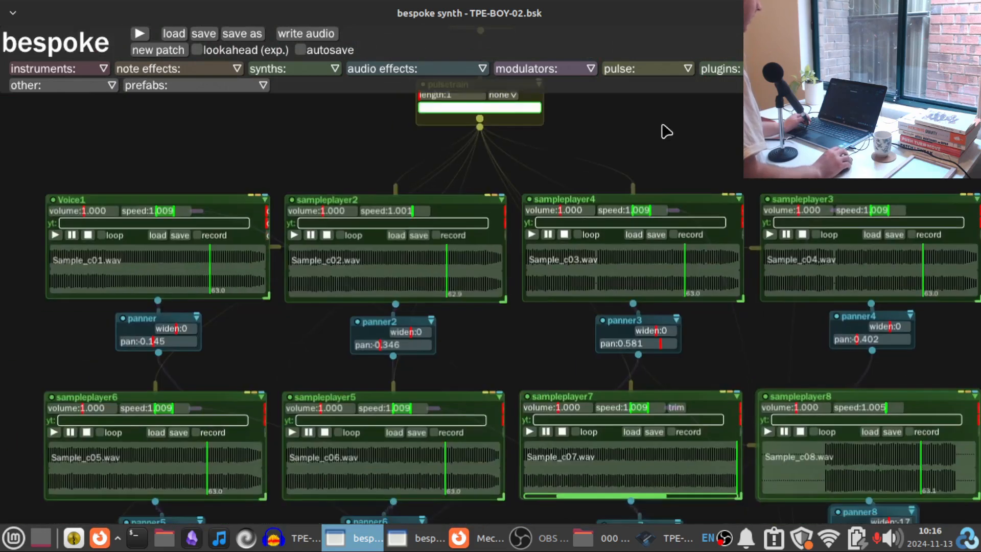
pyautogui.scroll(-4, 666, 132)
pyautogui.moveTo(926, 304); pyautogui.dragTo(891, 383)
pyautogui.moveTo(651, 197); pyautogui.dragTo(643, 154)
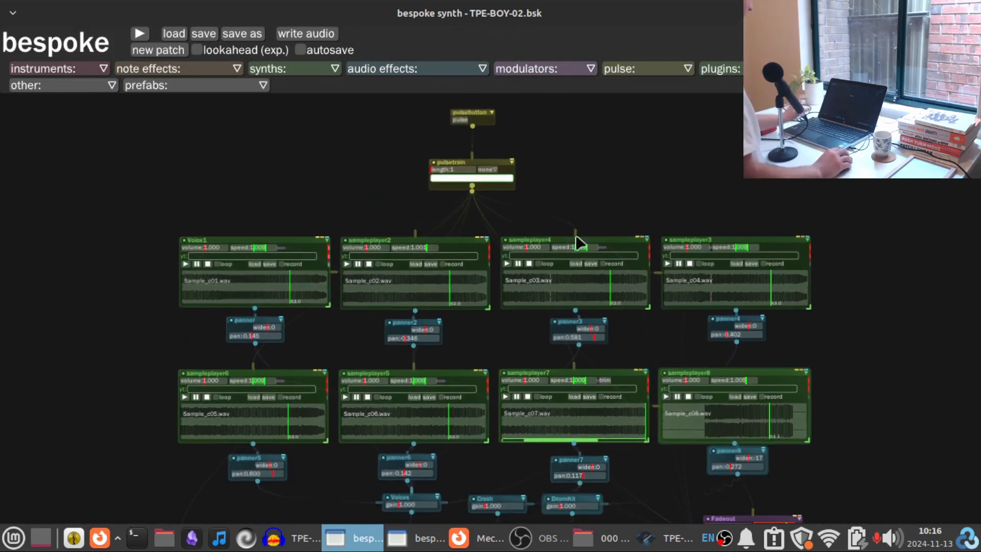
# Step: Show the TNL-BLURSQUR sound patch and the TPE-BOY-02 patterns in Furnace before returning to the TPE-BOY-02 patch in Bespoke
pyautogui.click(406, 538)
pyautogui.moveTo(624, 328); pyautogui.dragTo(624, 390)
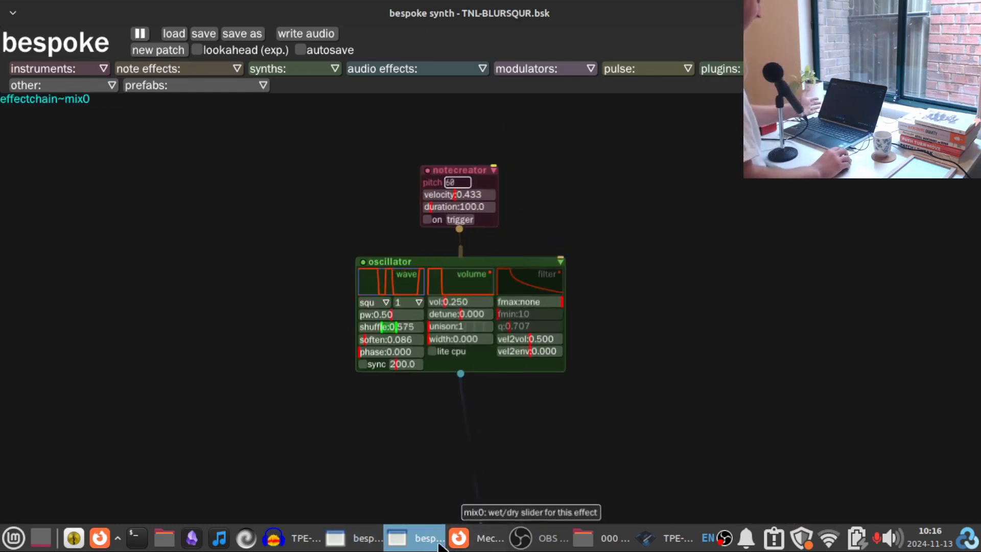
pyautogui.click(674, 539)
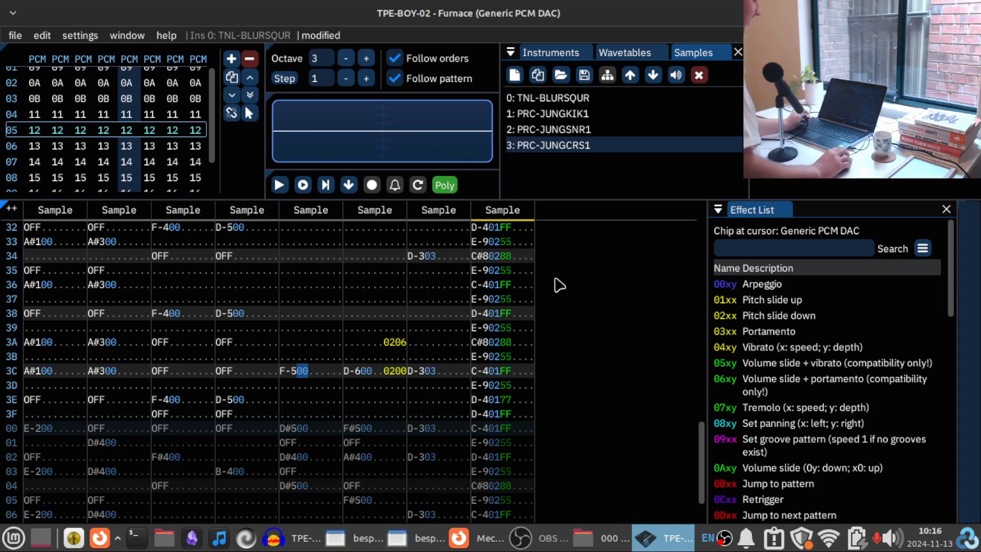
pyautogui.click(352, 545)
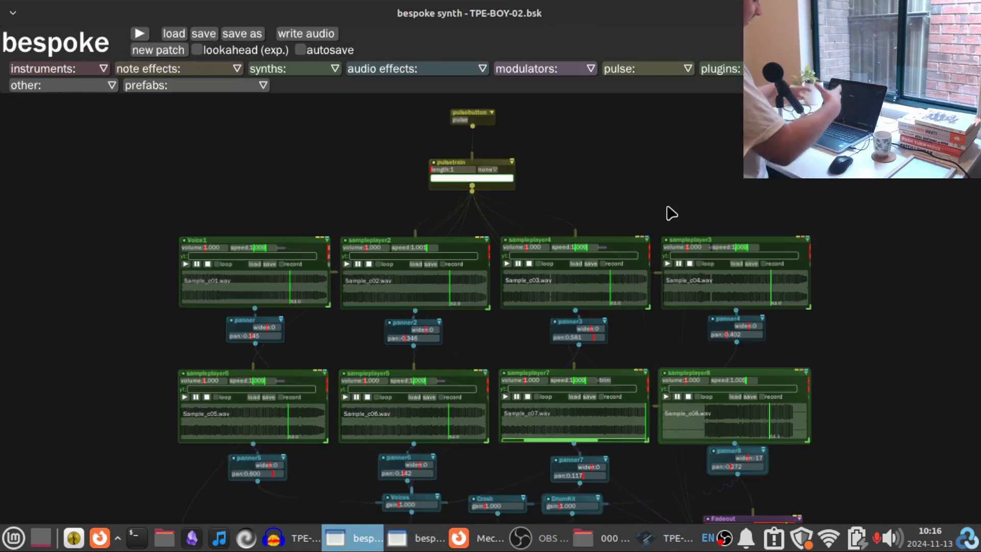
# Step: Follow the signal from the sample players and panners down through the effects and waveshaper to the splitter
pyautogui.moveTo(638, 189); pyautogui.dragTo(634, 60)
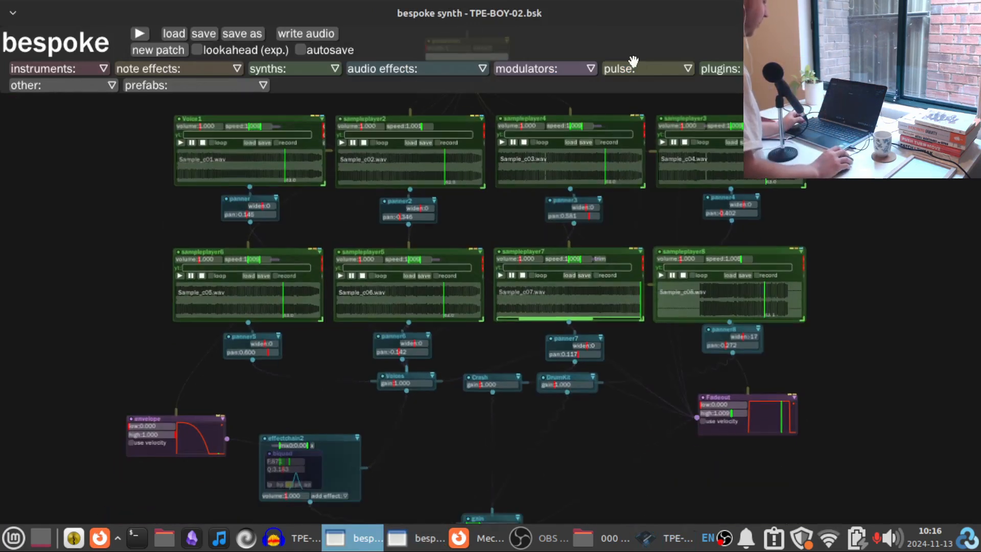
pyautogui.scroll(4, 643, 479)
pyautogui.moveTo(683, 457); pyautogui.dragTo(802, 280)
pyautogui.moveTo(455, 426); pyautogui.dragTo(717, 368)
pyautogui.scroll(3, 669, 387)
pyautogui.moveTo(668, 387); pyautogui.dragTo(397, 455)
pyautogui.moveTo(685, 363); pyautogui.dragTo(680, 160)
pyautogui.moveTo(642, 191); pyautogui.dragTo(519, 271)
pyautogui.scroll(3, 673, 353)
pyautogui.moveTo(582, 485); pyautogui.dragTo(720, 7)
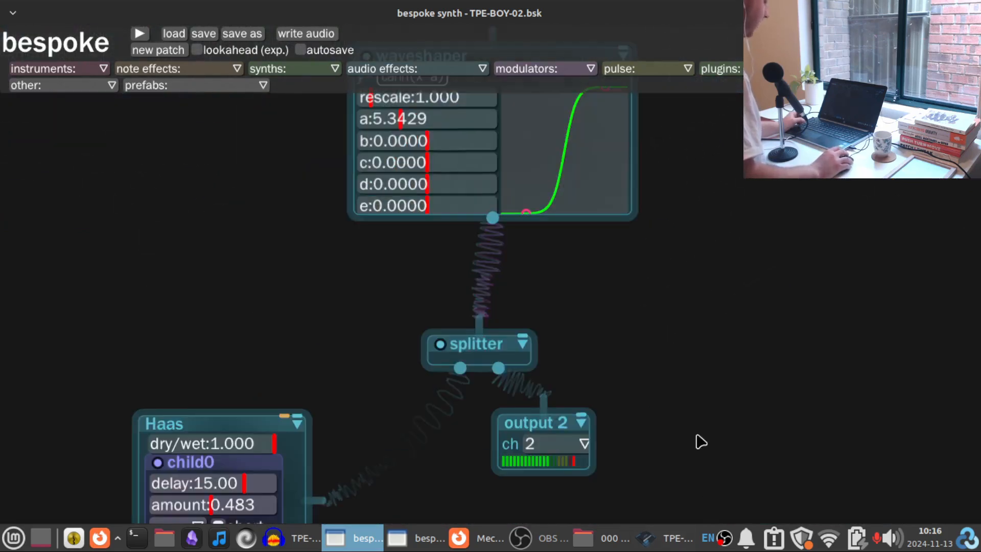
# Step: Review the output section, followed by an overview of the whole patch up to the pulse button
pyautogui.scroll(-5, 679, 357)
pyautogui.scroll(-3, 646, 327)
pyautogui.scroll(-2, 683, 318)
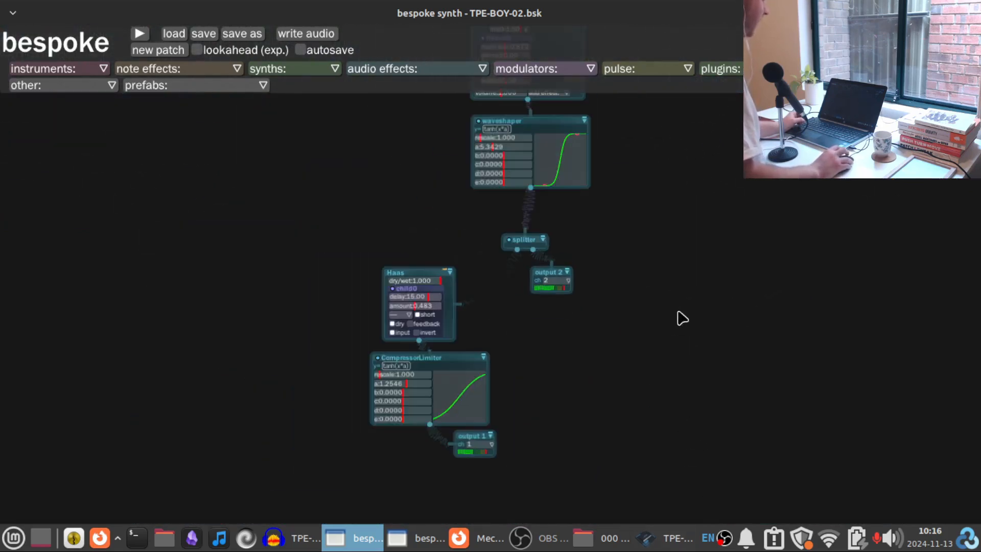
pyautogui.moveTo(686, 226); pyautogui.dragTo(633, 431)
pyautogui.scroll(-4, 633, 350)
pyautogui.moveTo(679, 164); pyautogui.dragTo(606, 427)
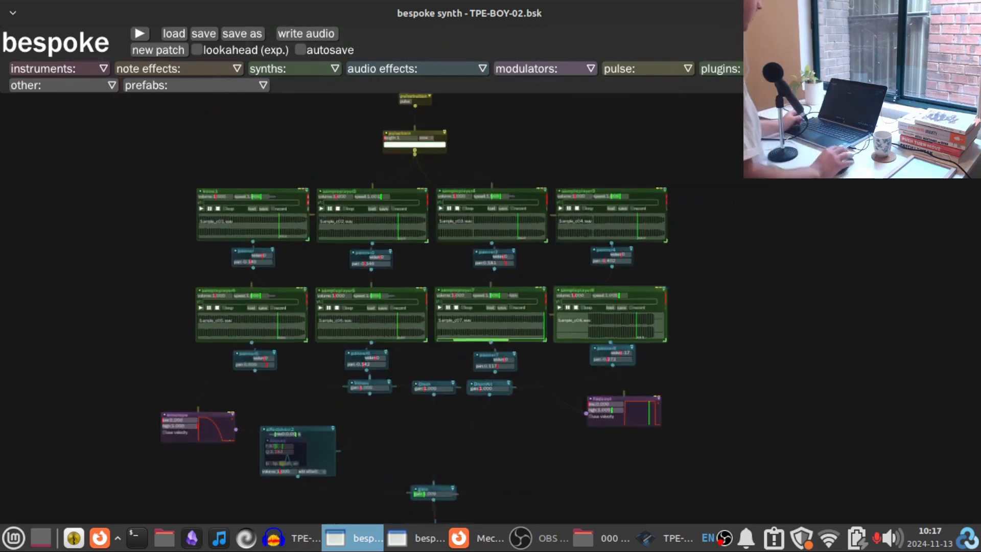
# Step: Switch to Firefox and look over the MechSounds page's notes on samples, project files and file extensions
pyautogui.click(480, 544)
pyautogui.scroll(-5, 423, 307)
pyautogui.rightClick(458, 282)
pyautogui.click(375, 328)
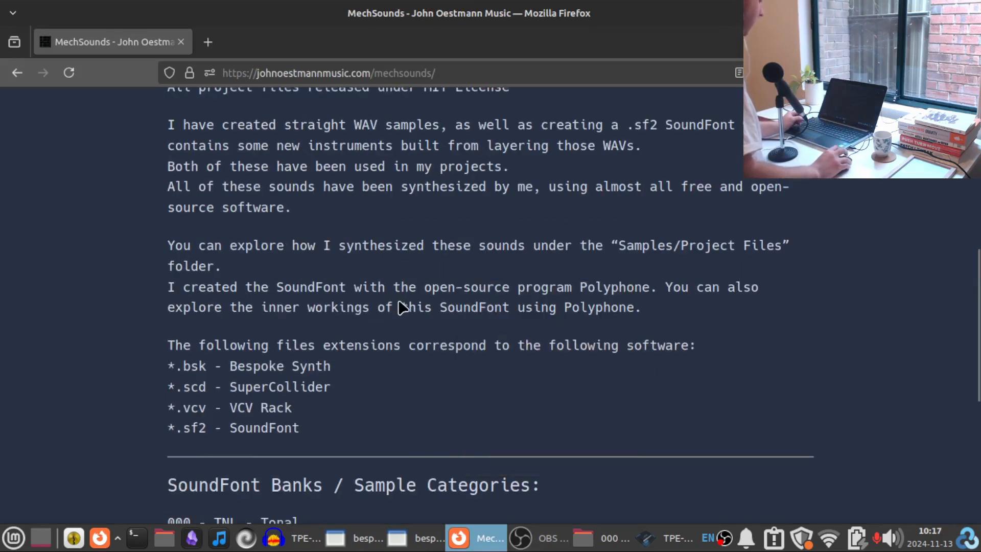
# Step: Go to the music site's home page, look over the latest releases, and open the Albums page
pyautogui.scroll(6, 403, 306)
pyautogui.click(313, 194)
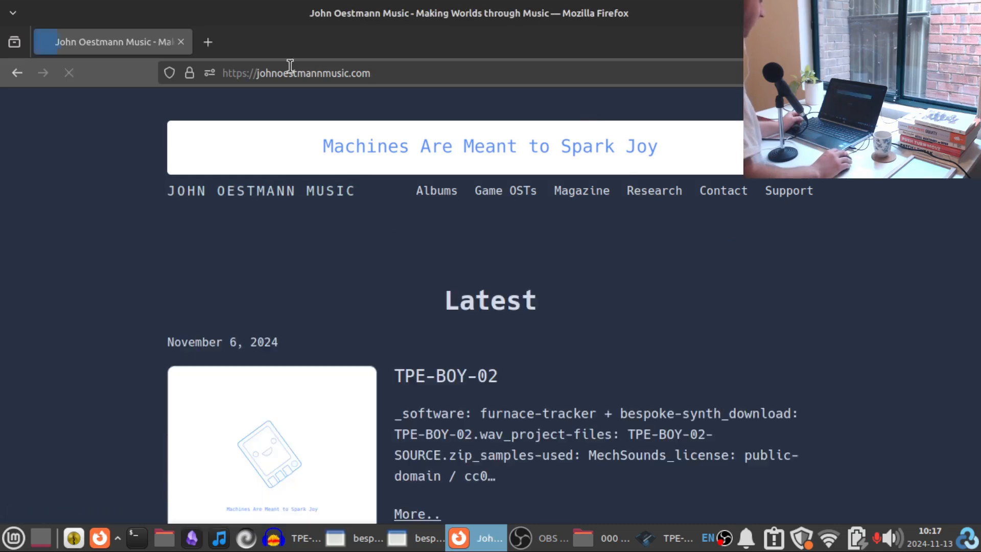
pyautogui.scroll(-3, 260, 235)
pyautogui.scroll(3, 456, 280)
pyautogui.scroll(-10, 458, 296)
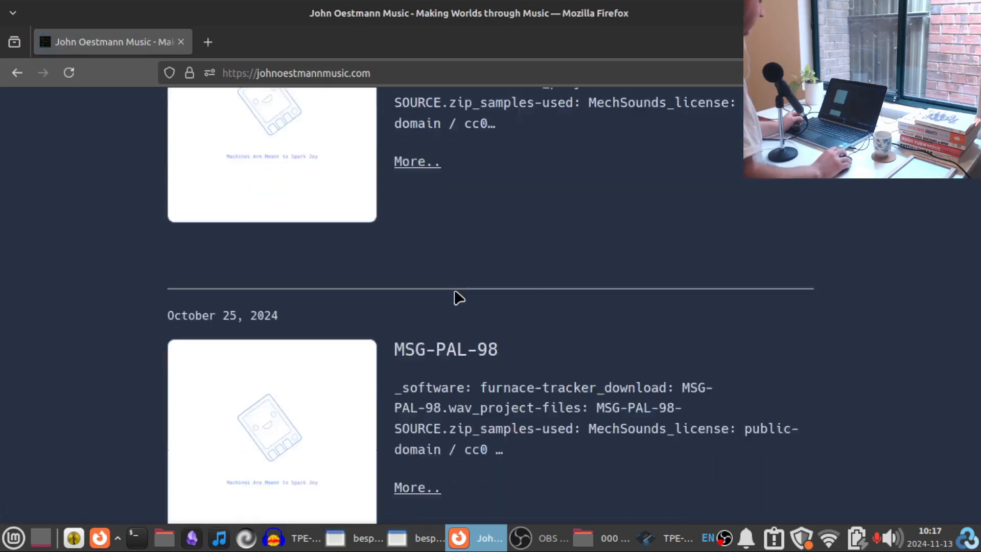
pyautogui.scroll(10, 464, 291)
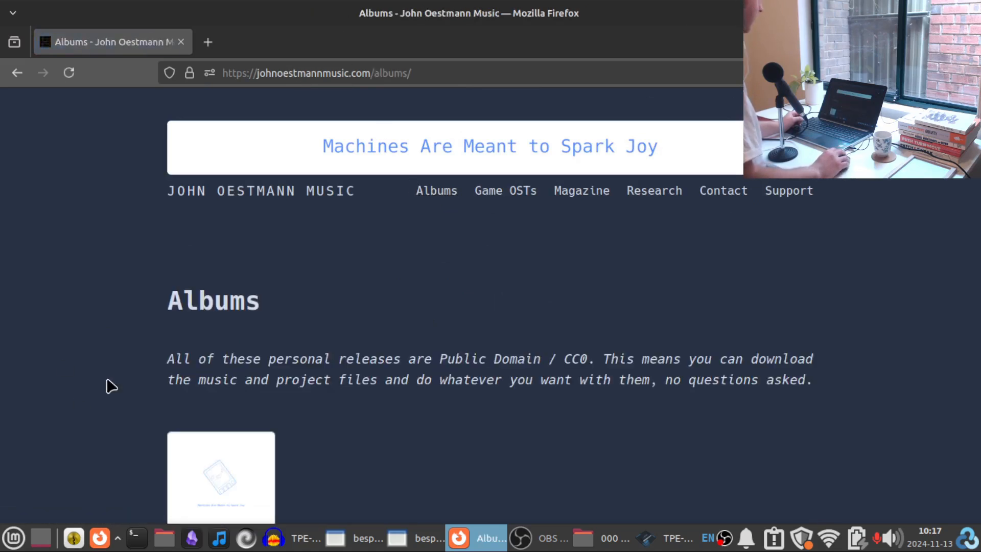
# Step: Find the album Machines Are Meant to Spark Joy [WIP] and open its TPE-BOY-02 page
pyautogui.scroll(-6, 110, 385)
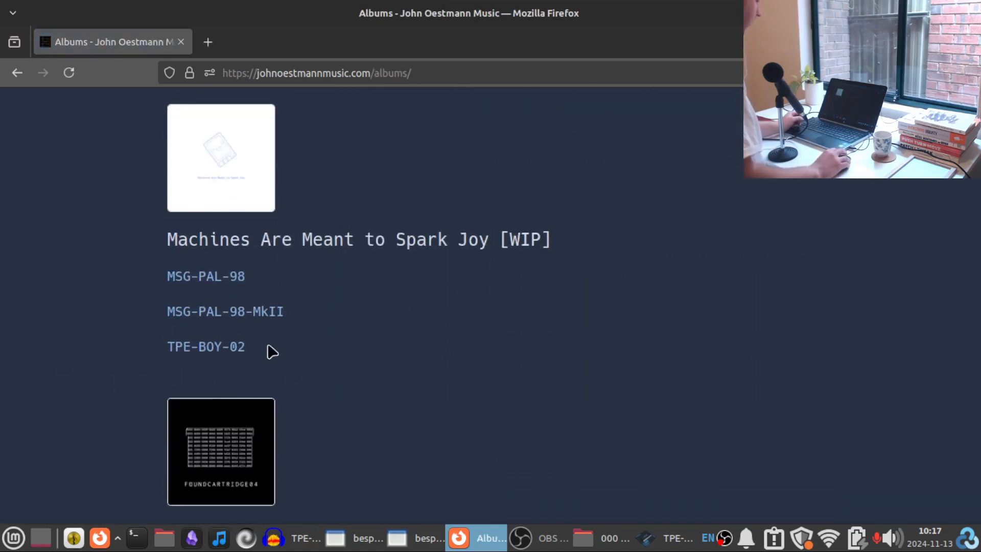
pyautogui.scroll(-5, 240, 332)
pyautogui.scroll(7, 210, 317)
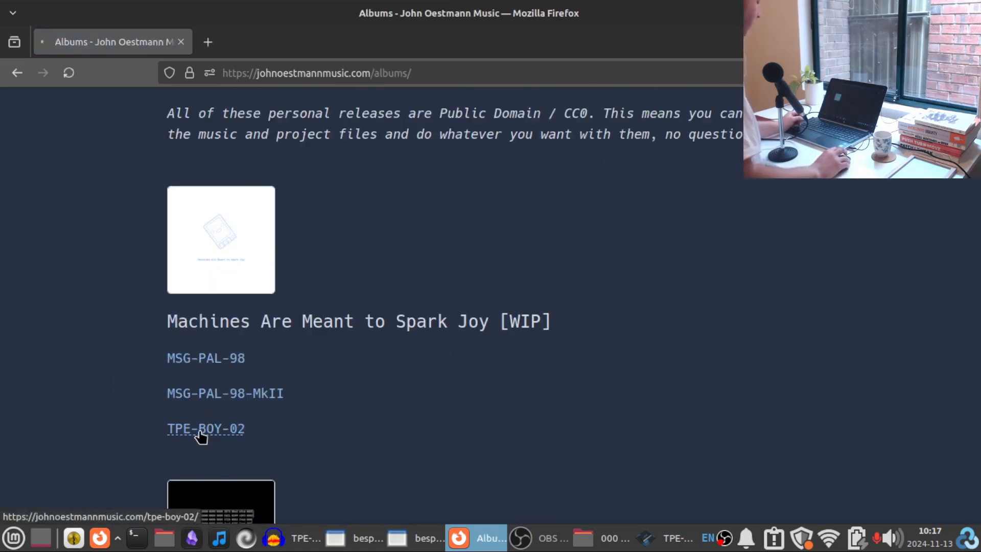
# Step: Open the TPE-BOY-02 track page and look over its video player and the software, download, project-files, samples and license entries
pyautogui.click(198, 430)
pyautogui.scroll(-4, 150, 268)
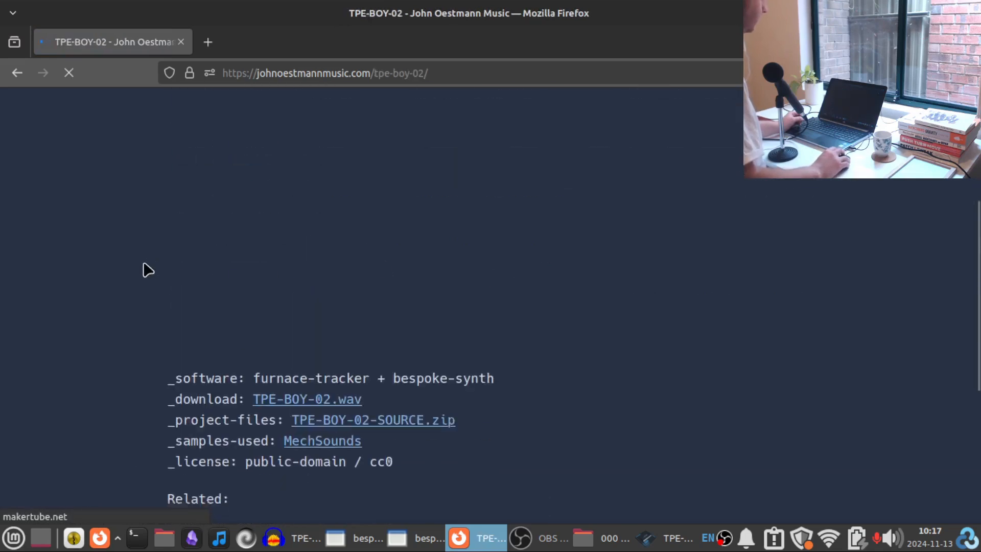
pyautogui.scroll(1, 307, 278)
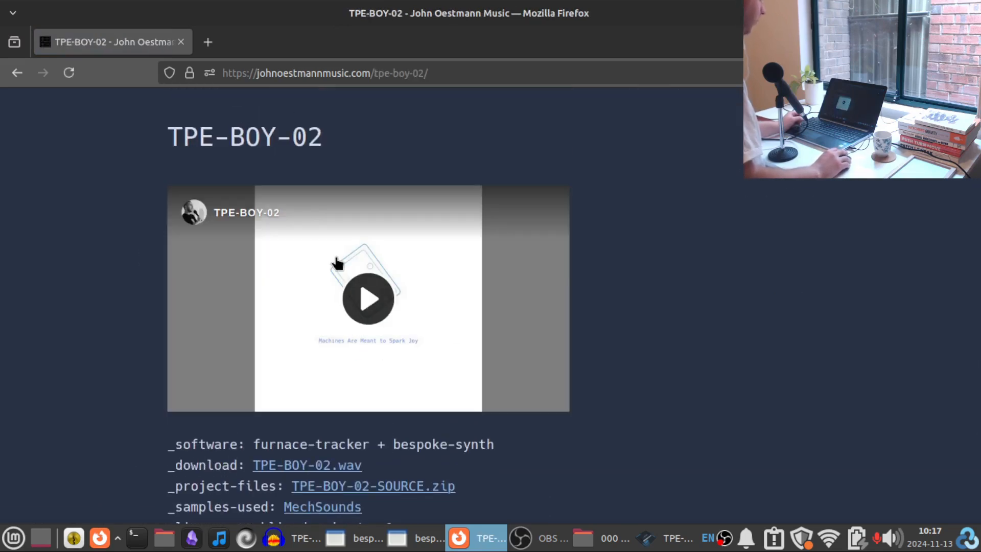
pyautogui.rightClick(712, 428)
pyautogui.click(677, 379)
pyautogui.scroll(-3, 327, 317)
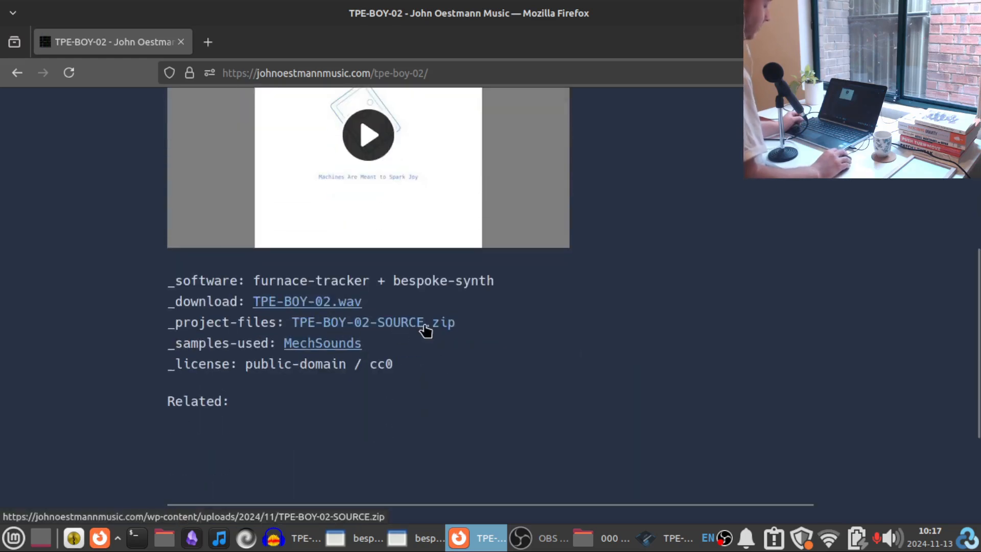
# Step: Follow the samples-used link to the MechSounds page and examine the license terms for the sounds and project files
pyautogui.click(323, 349)
pyautogui.scroll(-3, 429, 376)
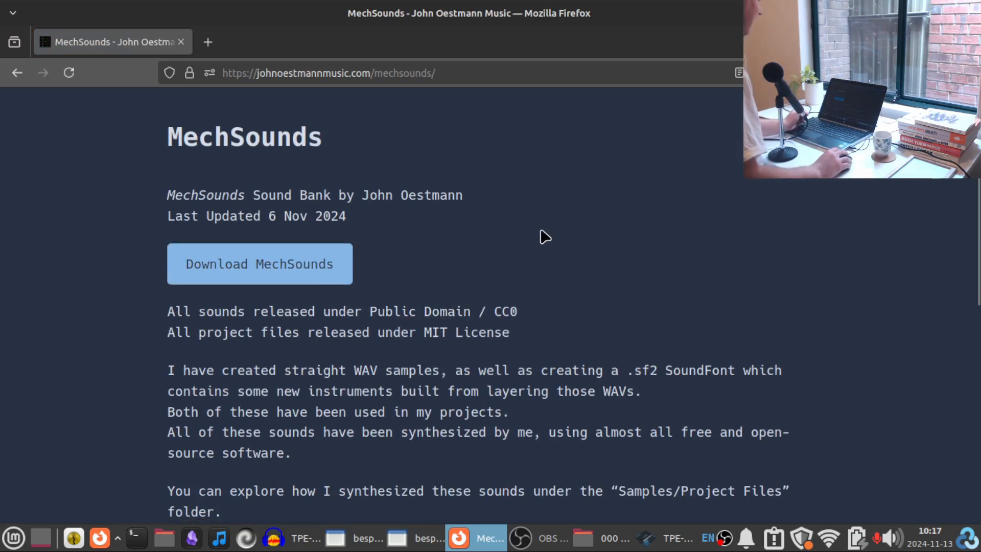
pyautogui.scroll(-2, 517, 275)
pyautogui.moveTo(368, 229); pyautogui.dragTo(536, 235)
pyautogui.click(475, 250)
pyautogui.click(559, 247)
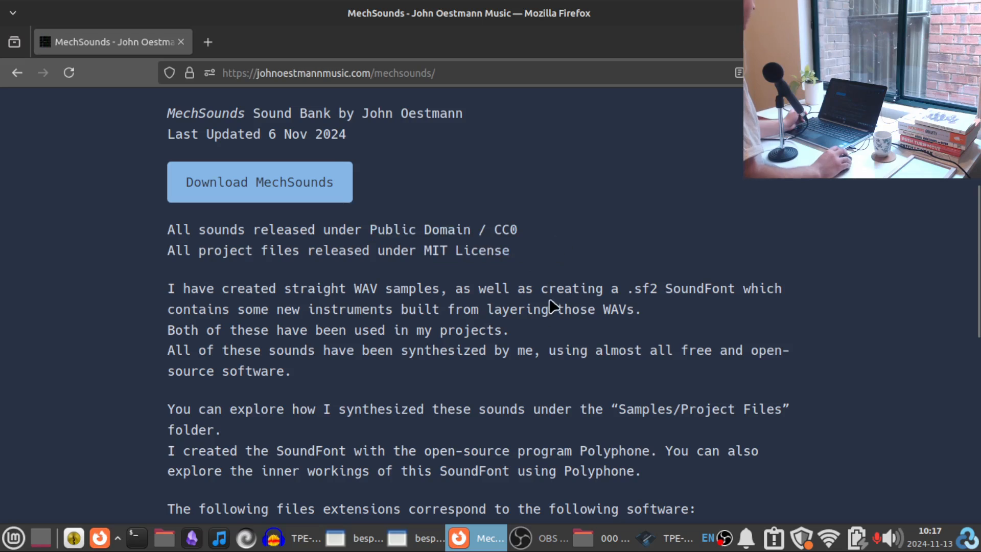
pyautogui.scroll(3, 549, 317)
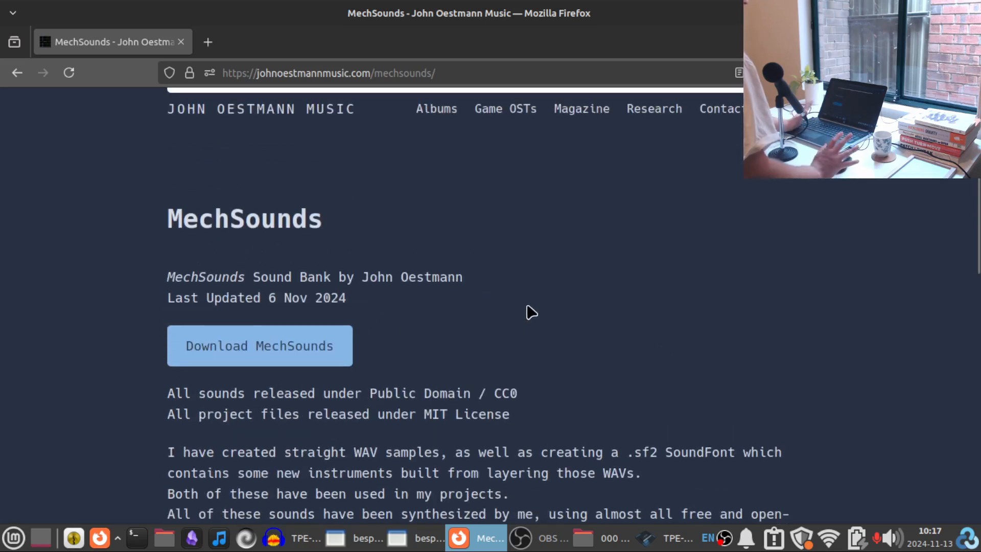